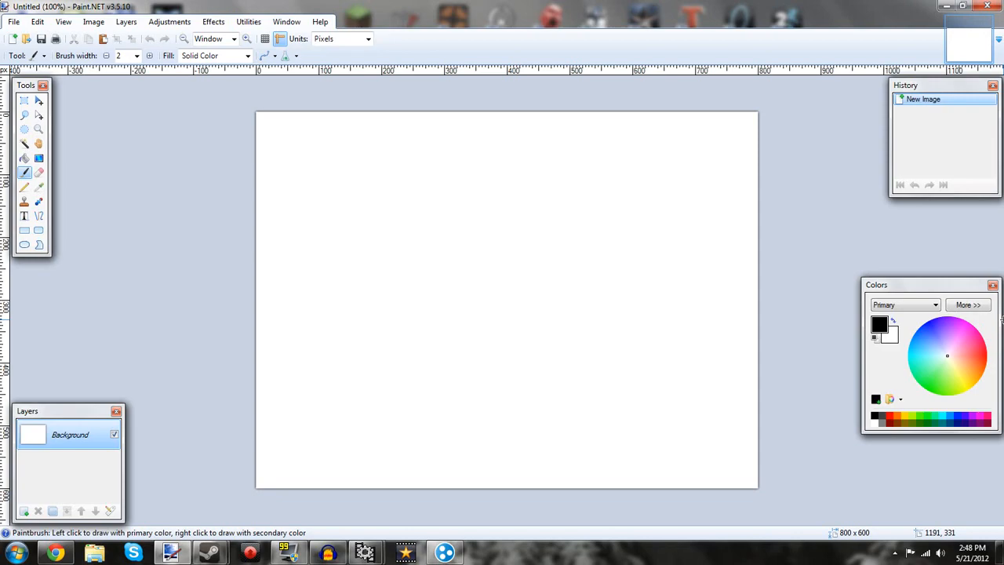
# Choose the Rectangle Select tool, switch to Chrome and search Google for paint.net.
pyautogui.click(24, 100)
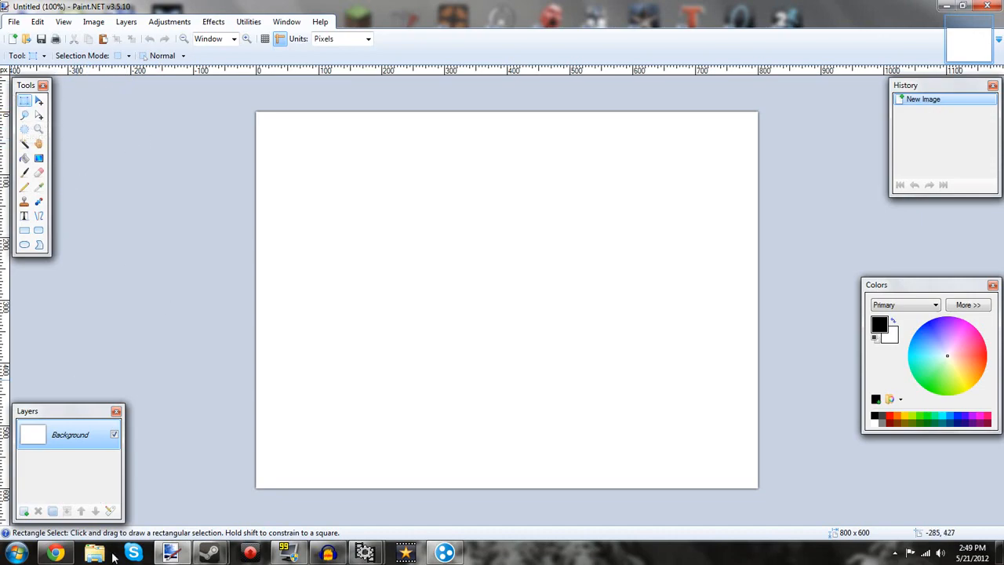
pyautogui.click(55, 553)
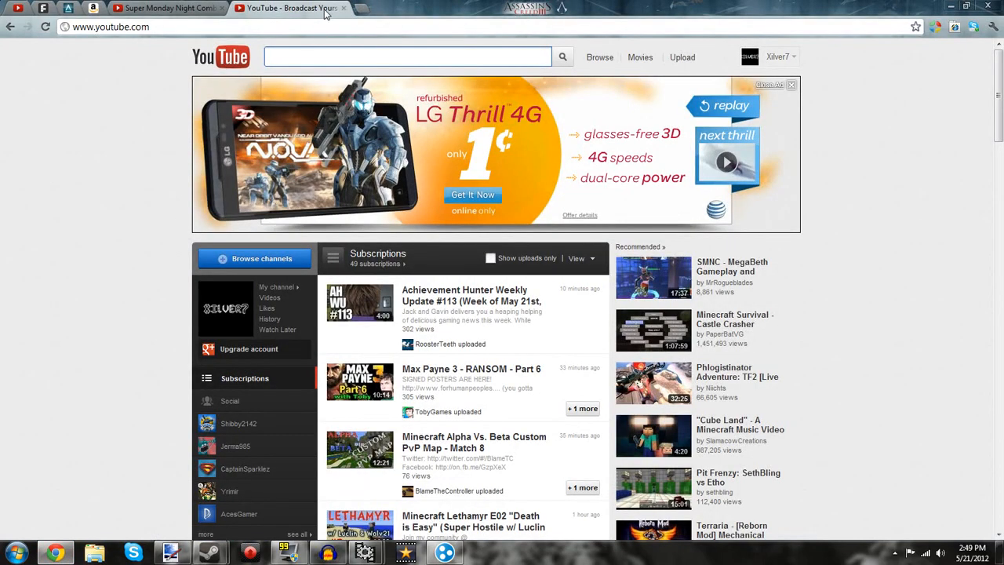
pyautogui.hotkey('ctrl', 'l')
pyautogui.write('g')
pyautogui.press('Return')
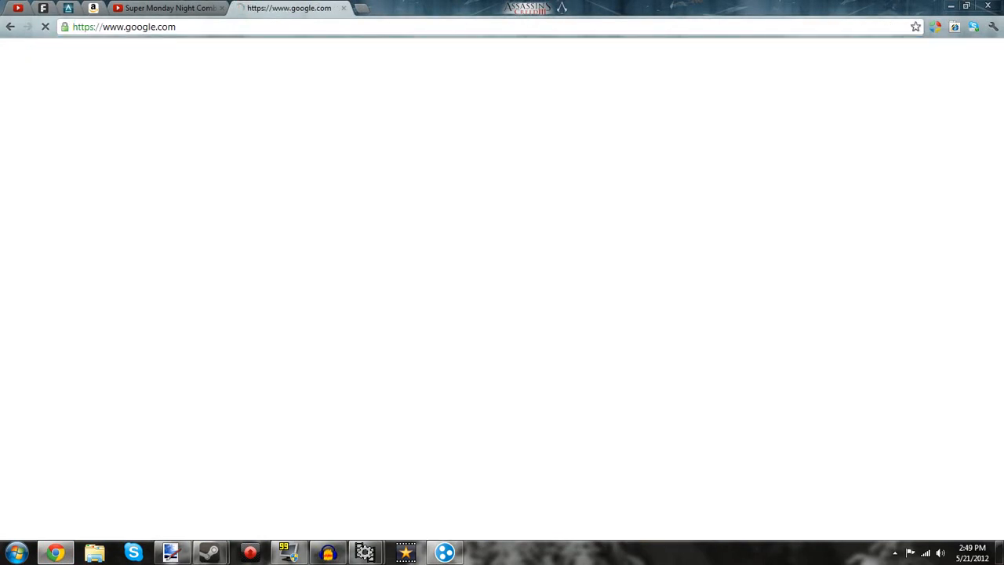
pyautogui.write('paint')
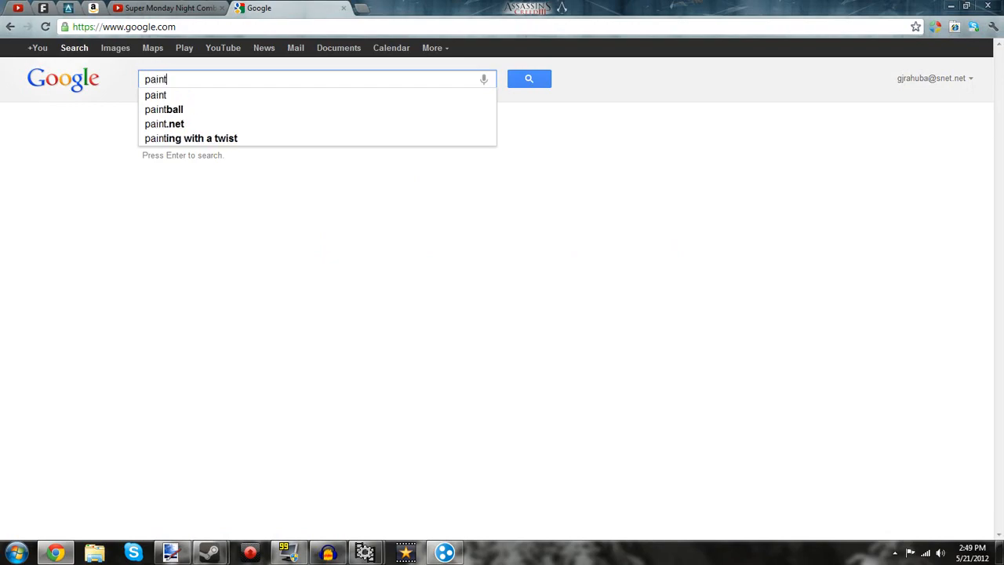
pyautogui.write('.net')
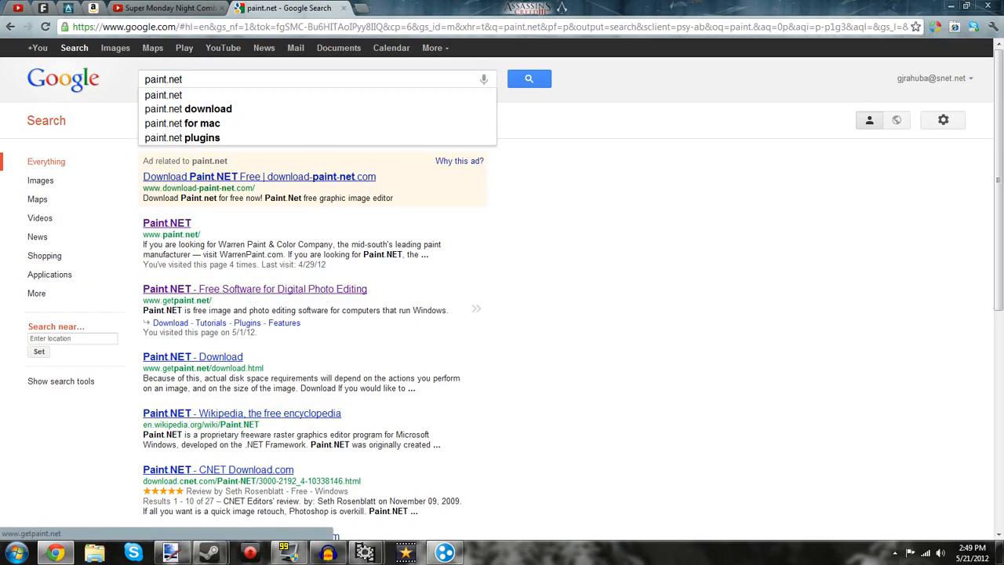
pyautogui.click(184, 229)
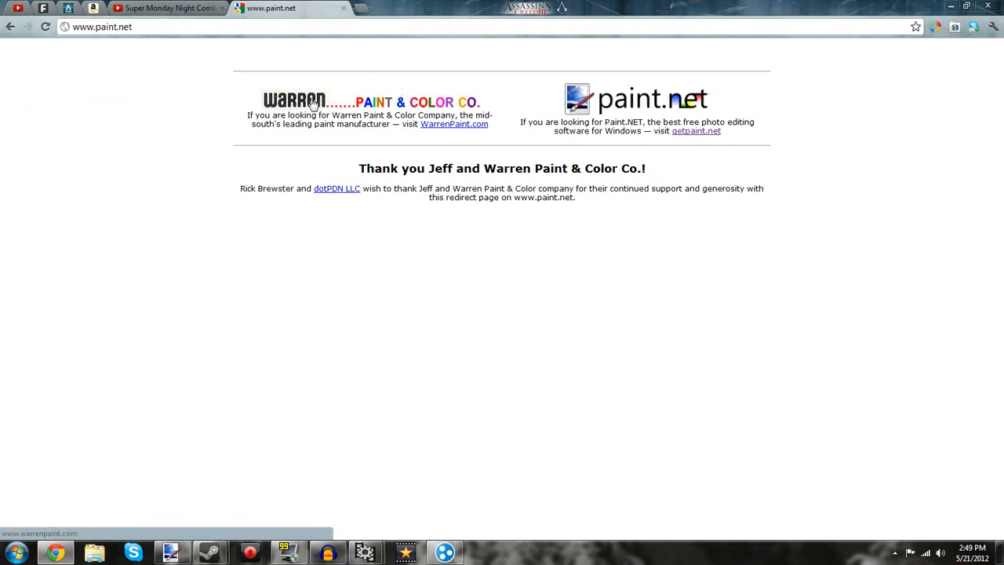
pyautogui.click(690, 131)
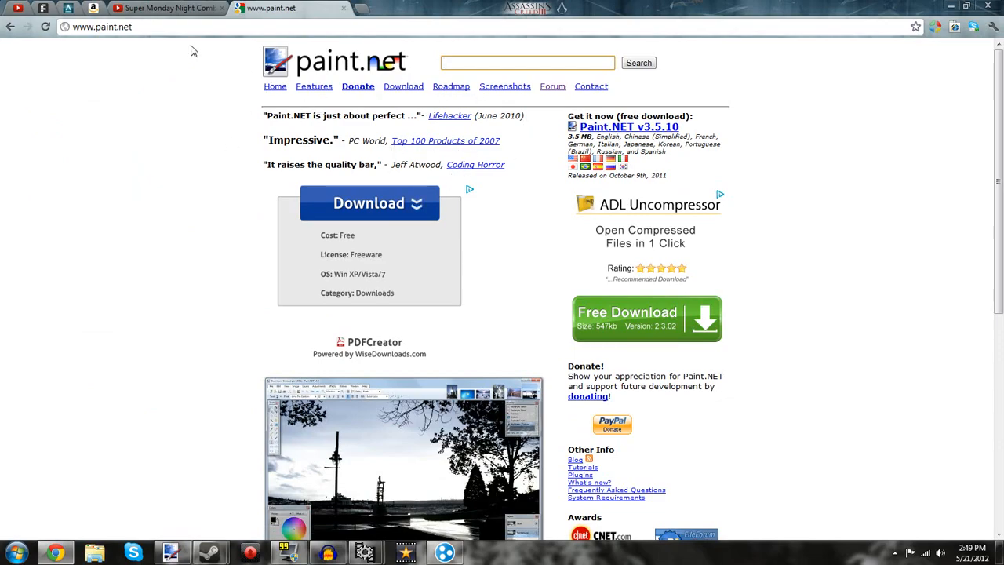
pyautogui.click(11, 28)
pyautogui.click(11, 28)
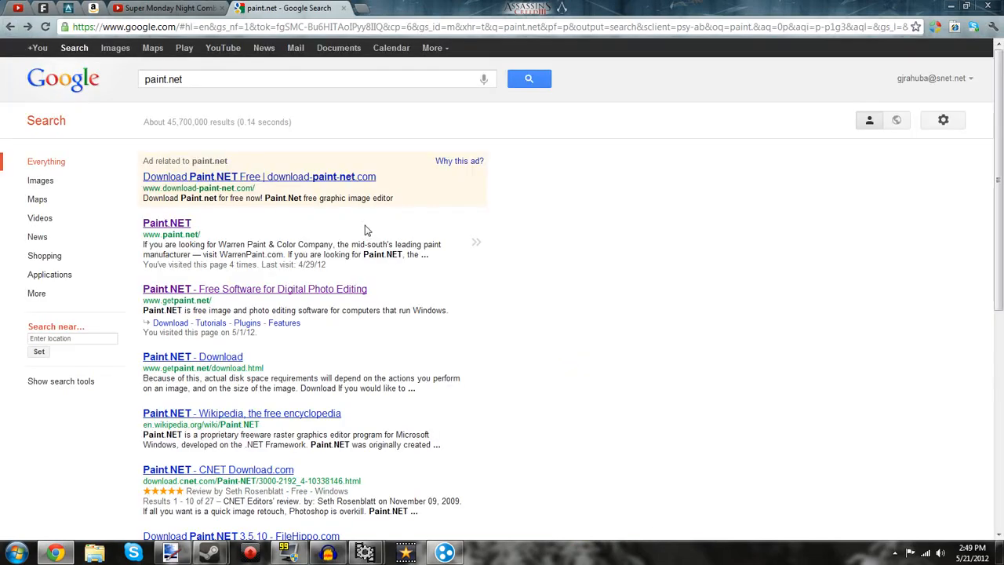
# Open the getpaint.net result, examine the Paint.NET v3.5.10 download link, and close the page.
pyautogui.click(249, 290)
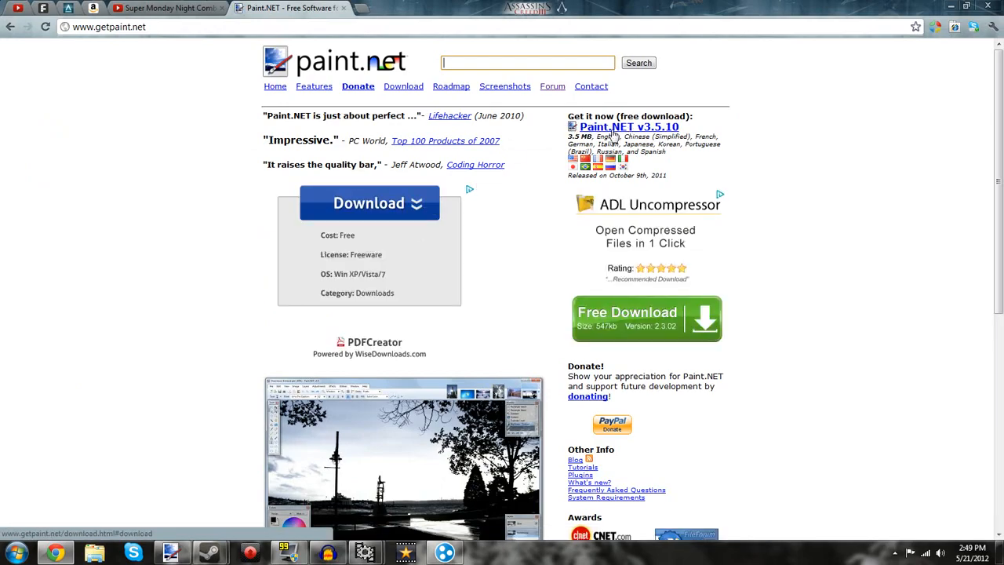
pyautogui.moveTo(573, 137); pyautogui.dragTo(579, 137)
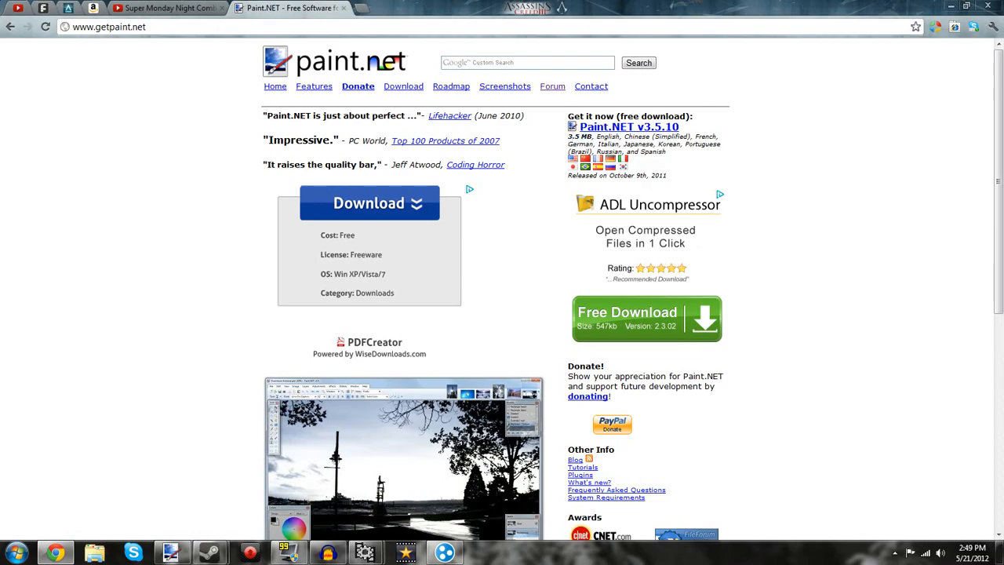
pyautogui.click(771, 175)
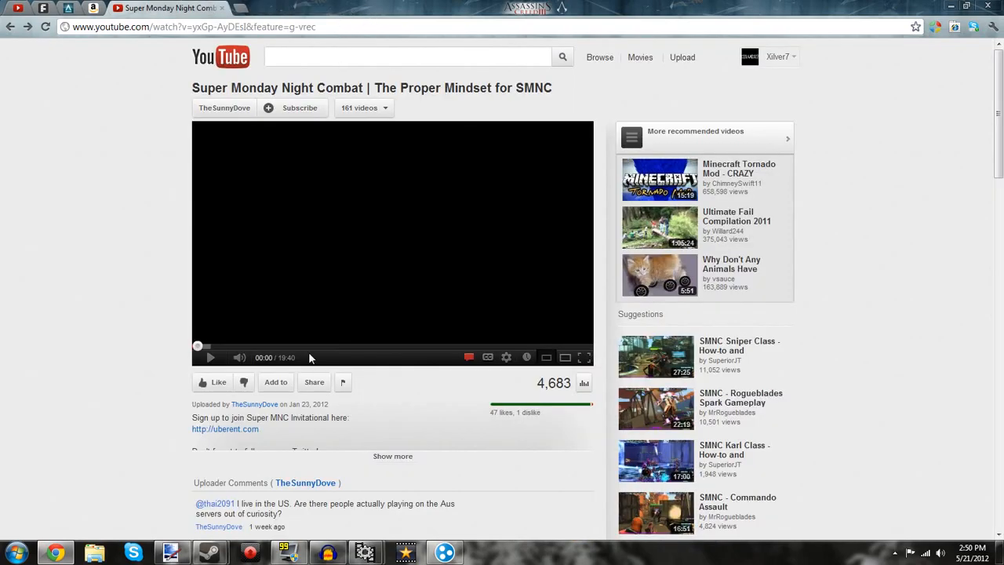
pyautogui.click(344, 8)
# Switch back to Paint.NET, select a rectangle about 443 × 289 pixels in the canvas's upper left, and shift its pixels slightly right.
pyautogui.click(170, 552)
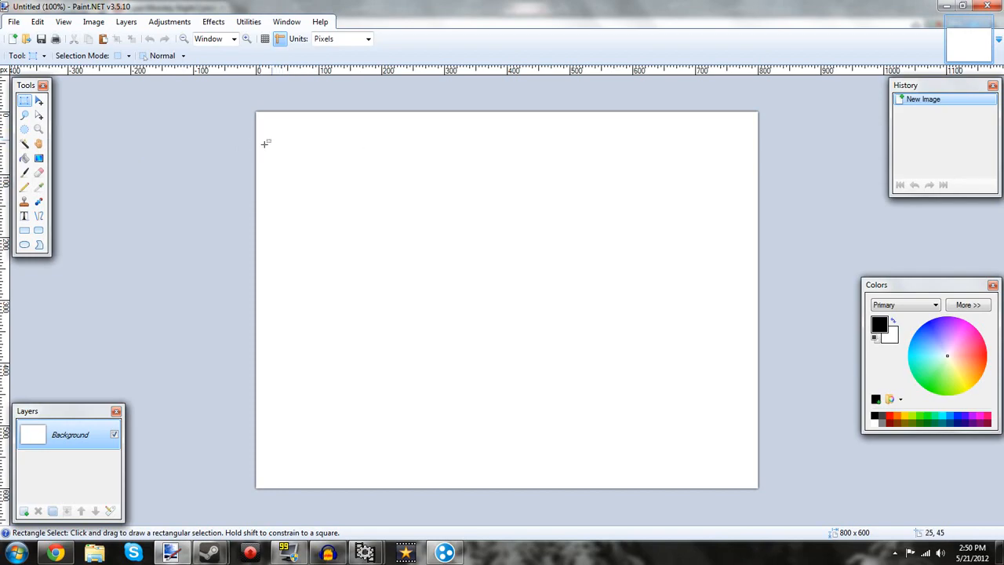
pyautogui.moveTo(278, 139); pyautogui.dragTo(556, 317)
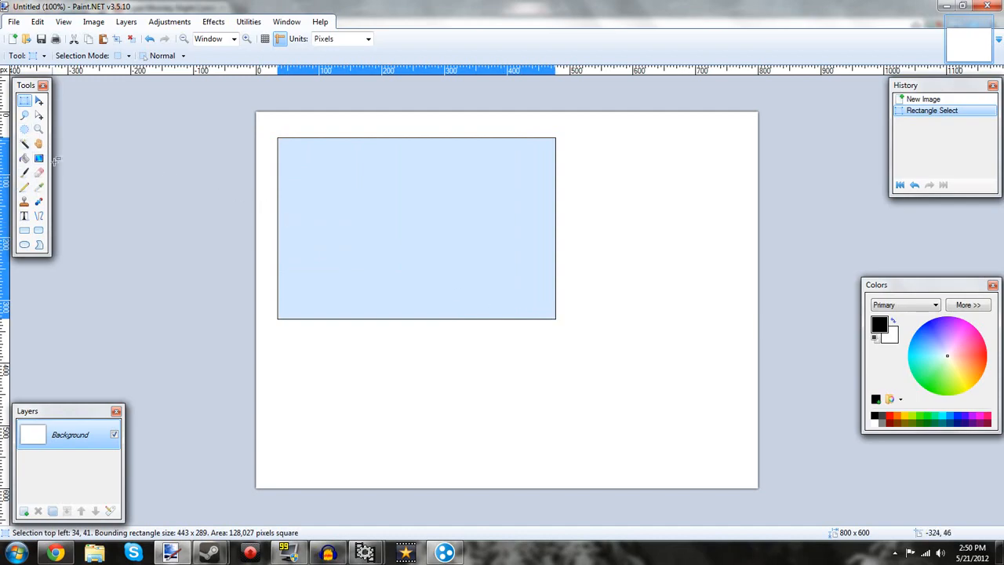
pyautogui.click(39, 101)
pyautogui.moveTo(350, 181)
pyautogui.mouseDown()
pyautogui.moveTo(413, 197)
pyautogui.moveTo(394, 152)
pyautogui.moveTo(356, 207)
pyautogui.moveTo(396, 173)
pyautogui.moveTo(340, 206)
pyautogui.moveTo(359, 188)
pyautogui.mouseUp()
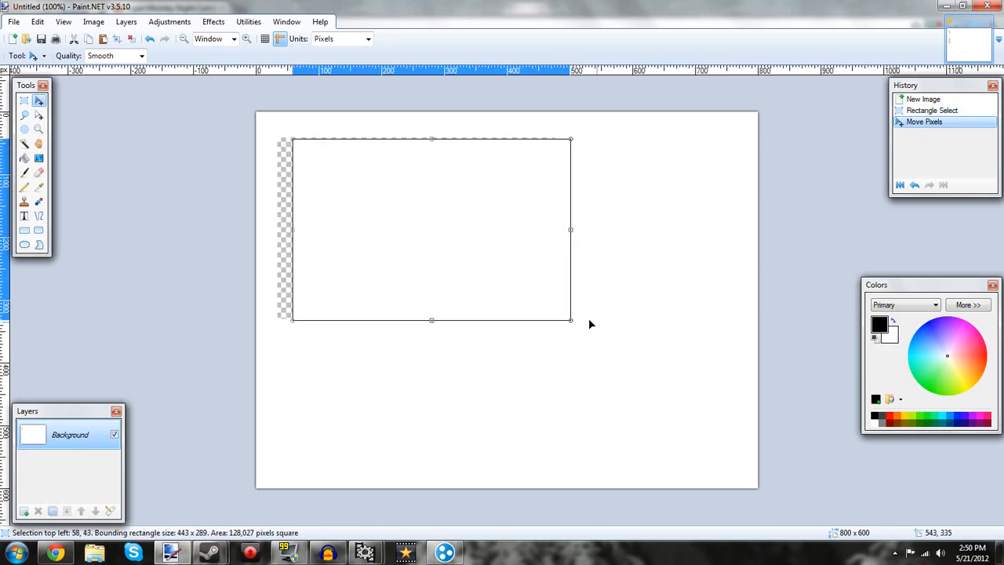
# Fill the selected rectangle with black using Paint Bucket and move its pixels to the canvas's lower-left corner.
pyautogui.click(24, 158)
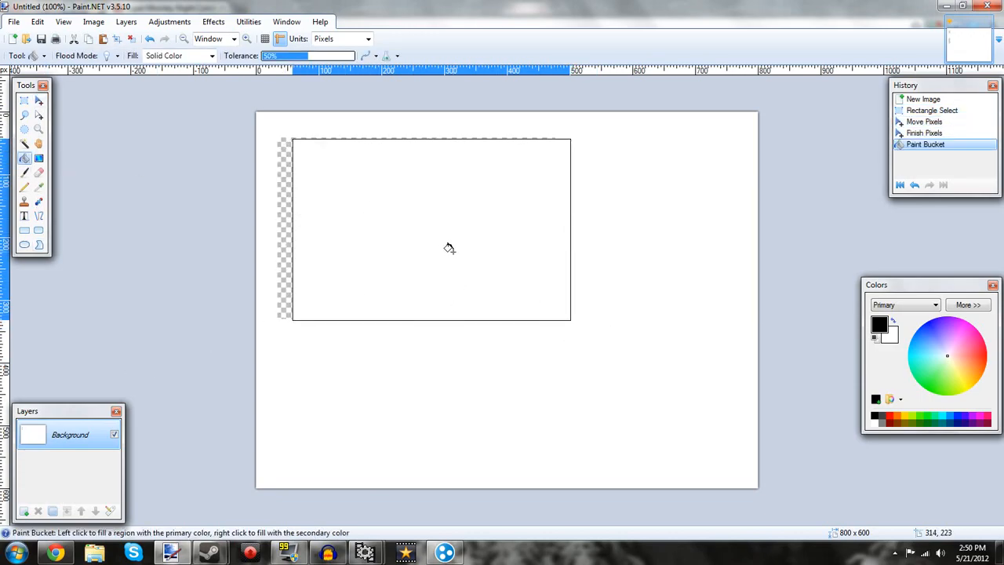
pyautogui.click(449, 247)
pyautogui.click(38, 99)
pyautogui.moveTo(340, 207); pyautogui.dragTo(429, 278)
pyautogui.click(316, 285)
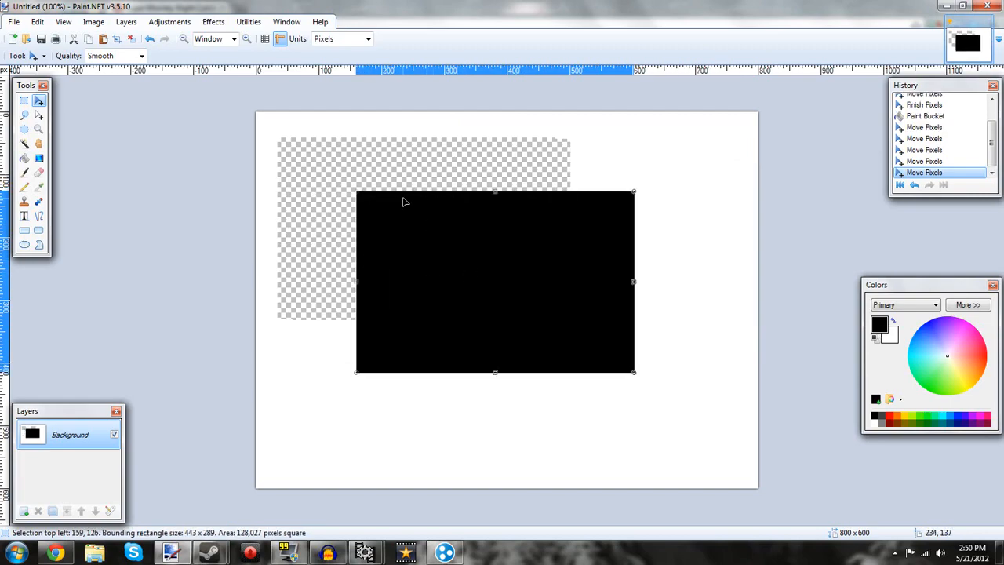
pyautogui.moveTo(474, 247); pyautogui.dragTo(389, 229)
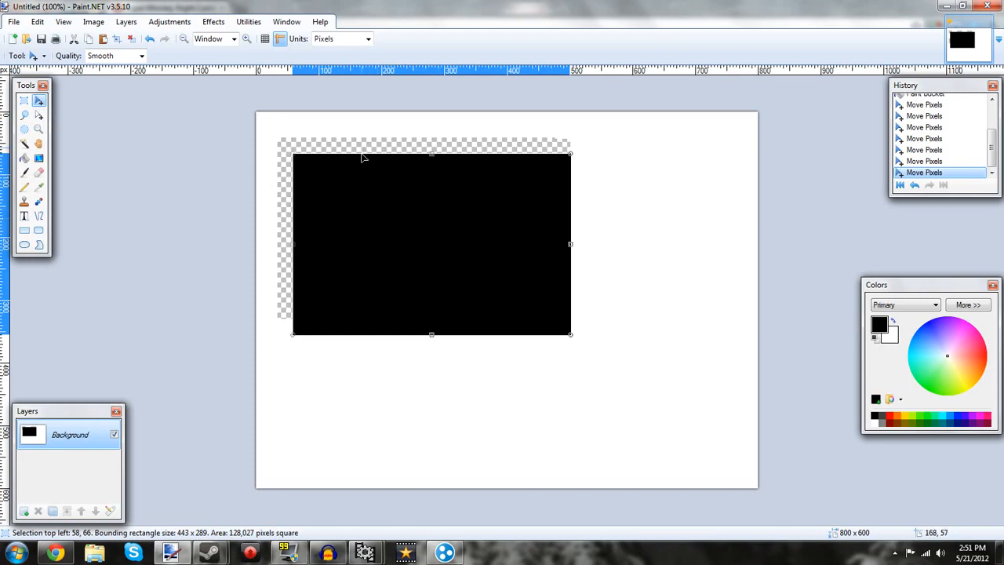
pyautogui.moveTo(399, 217); pyautogui.dragTo(369, 372)
# Paint two black dots with the 1-pixel Paintbrush at the black rectangle's upper-right corner, working at 2400% zoom.
pyautogui.click(245, 39)
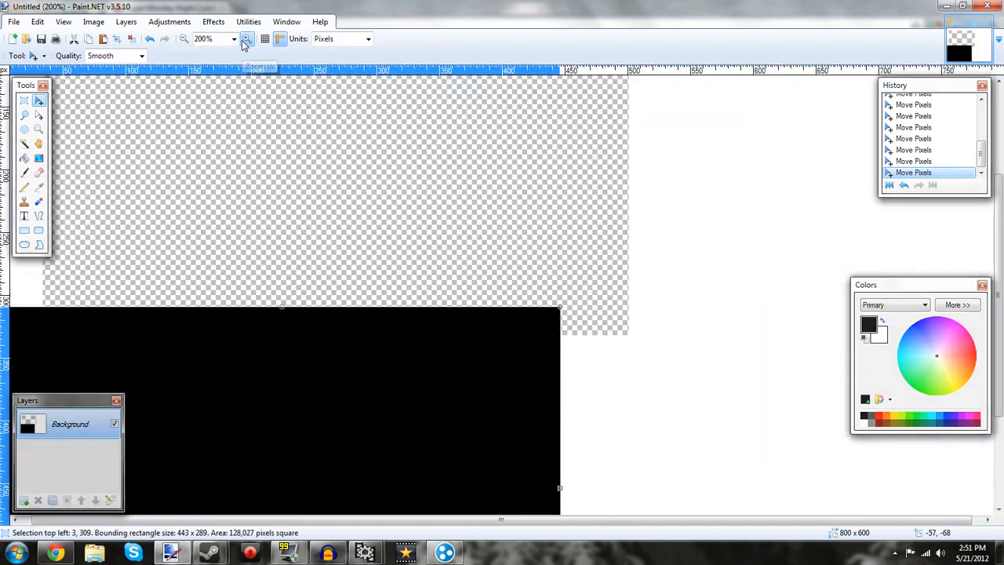
pyautogui.click(245, 39)
pyautogui.click(246, 39)
pyautogui.click(245, 39)
pyautogui.click(246, 39)
pyautogui.moveTo(477, 524); pyautogui.dragTo(543, 510)
pyautogui.scroll(-2, 458, 383)
pyautogui.scroll(-2, 458, 384)
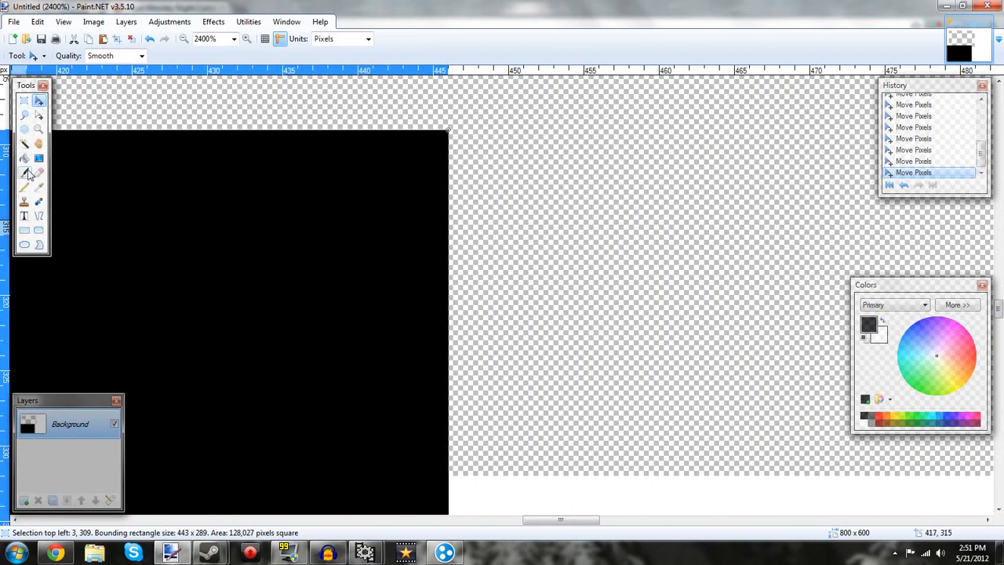
pyautogui.click(26, 173)
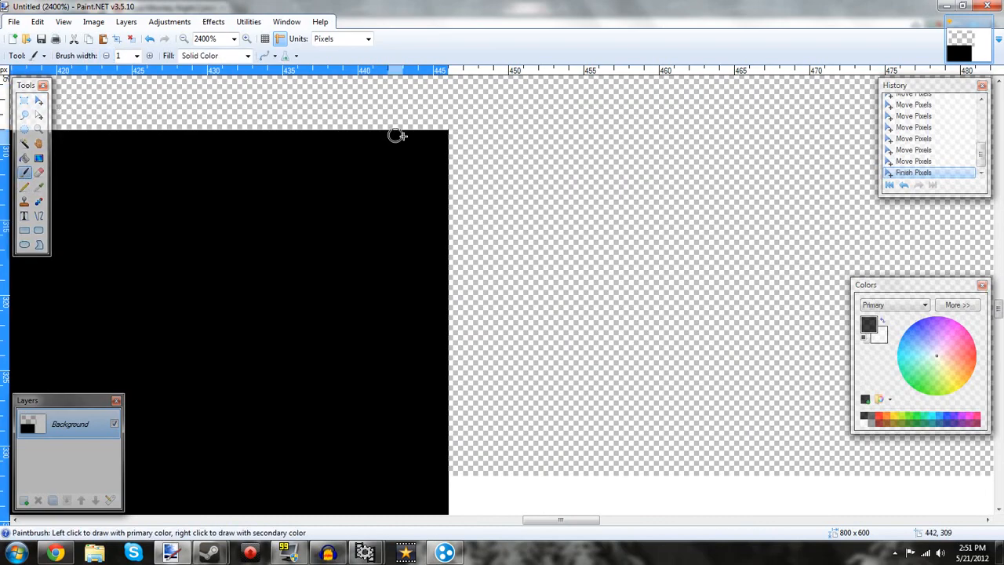
pyautogui.click(444, 135)
pyautogui.click(439, 137)
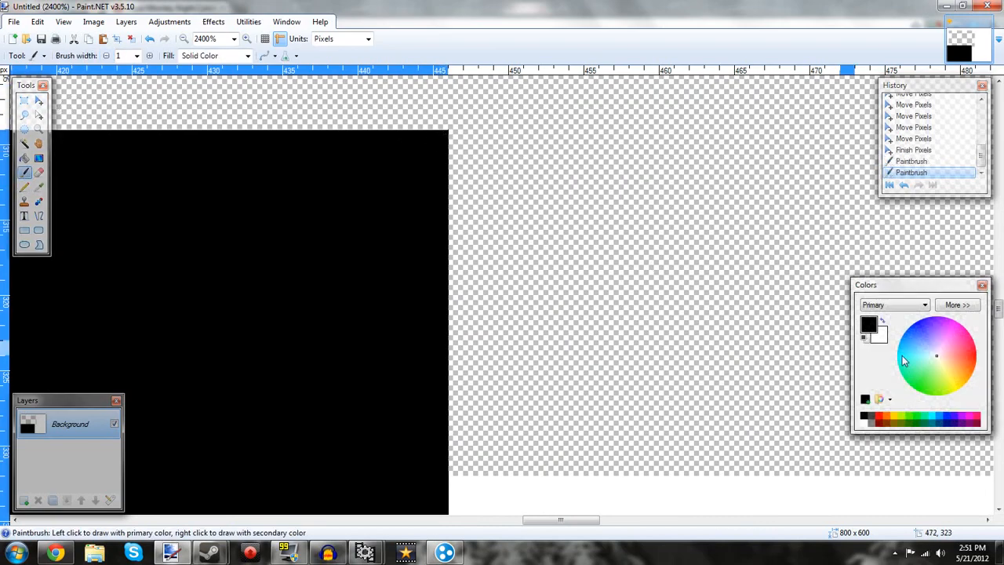
# Swap the primary and secondary colors and paint white dots over the black rectangle's upper-right corner pixels.
pyautogui.click(884, 321)
pyautogui.click(440, 150)
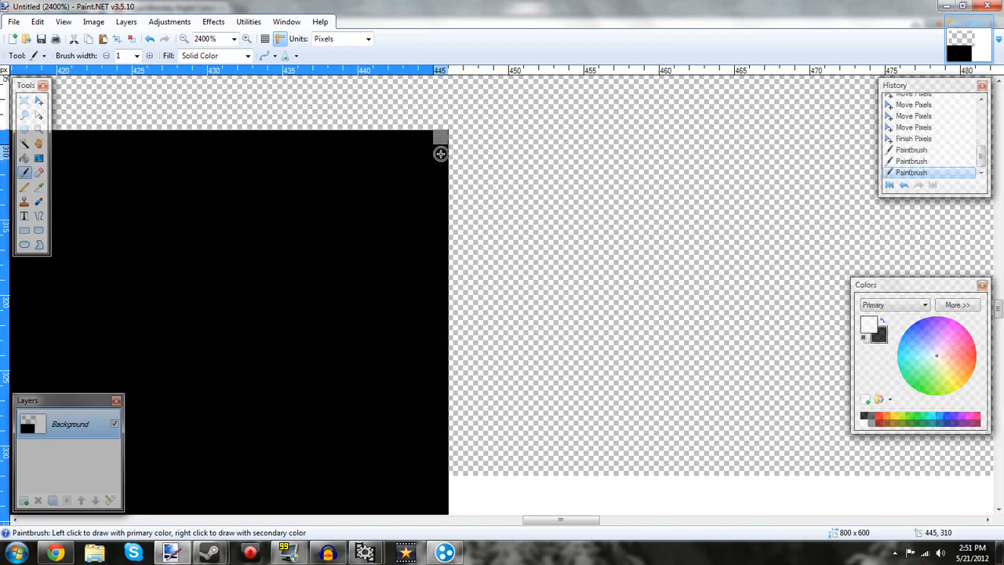
pyautogui.click(429, 151)
pyautogui.click(430, 165)
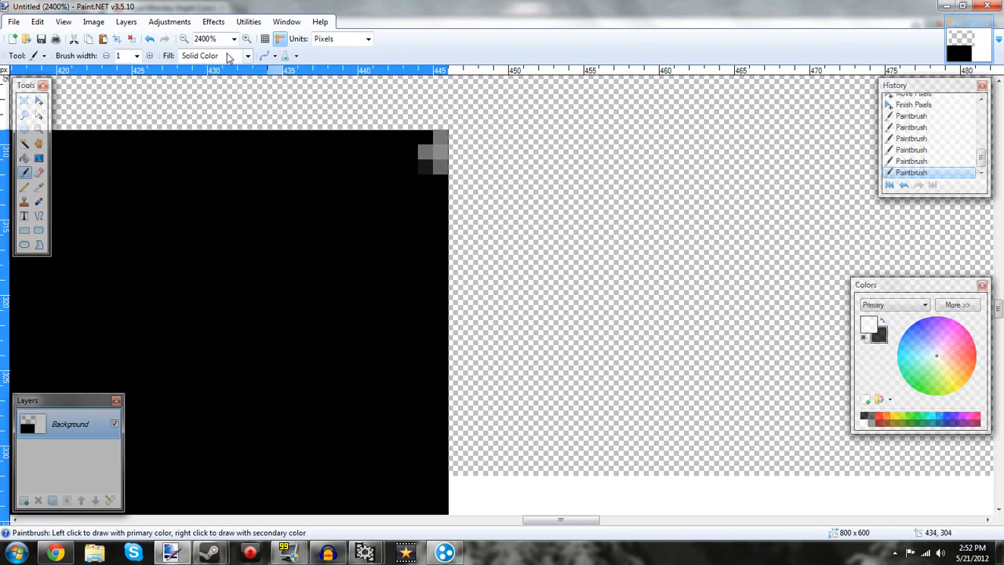
# Examine the painted corner pixels at decreasing zoom levels, finishing with the whole canvas at 100%.
pyautogui.click(184, 39)
pyautogui.click(183, 38)
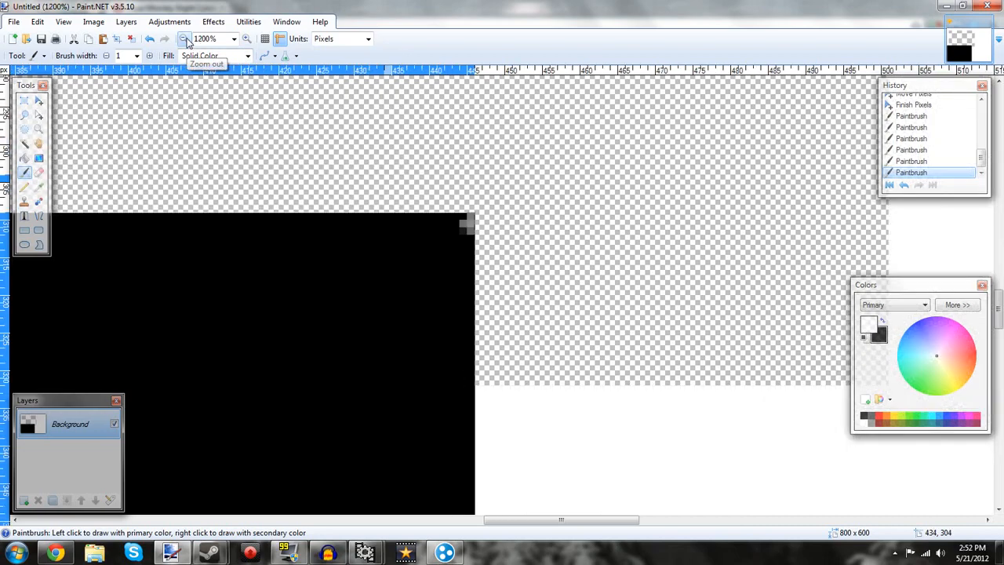
pyautogui.click(184, 38)
pyautogui.click(184, 38)
pyautogui.click(184, 38)
pyautogui.click(184, 39)
pyautogui.click(184, 38)
pyautogui.click(183, 38)
pyautogui.click(183, 39)
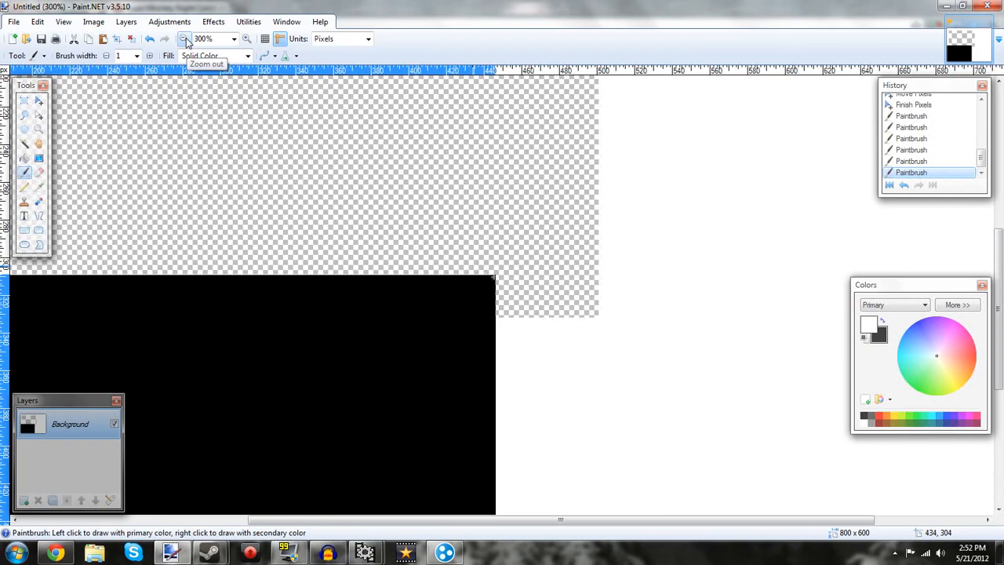
pyautogui.click(184, 39)
pyautogui.click(184, 39)
pyautogui.click(184, 39)
pyautogui.click(184, 38)
pyautogui.click(184, 38)
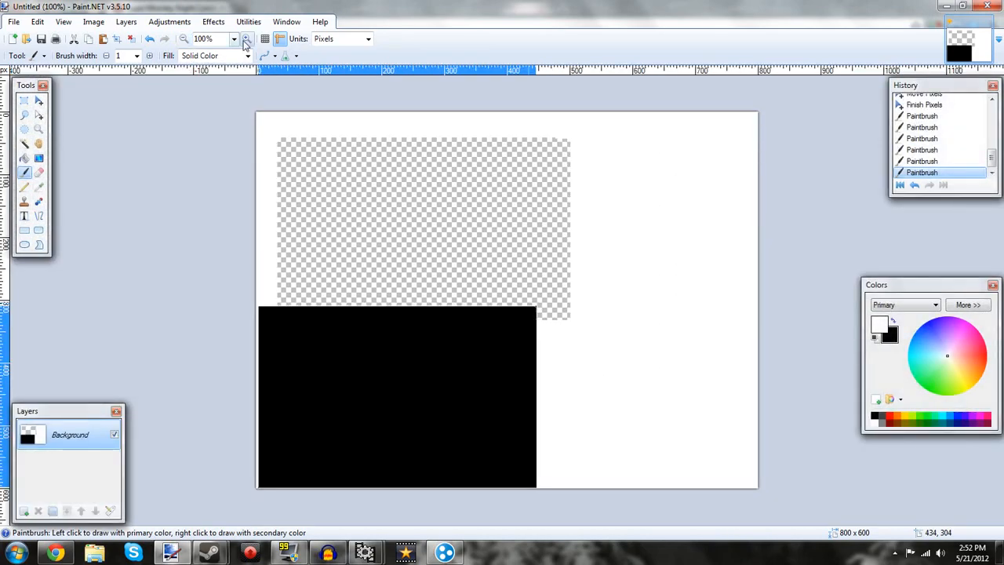
pyautogui.click(246, 40)
pyautogui.click(245, 39)
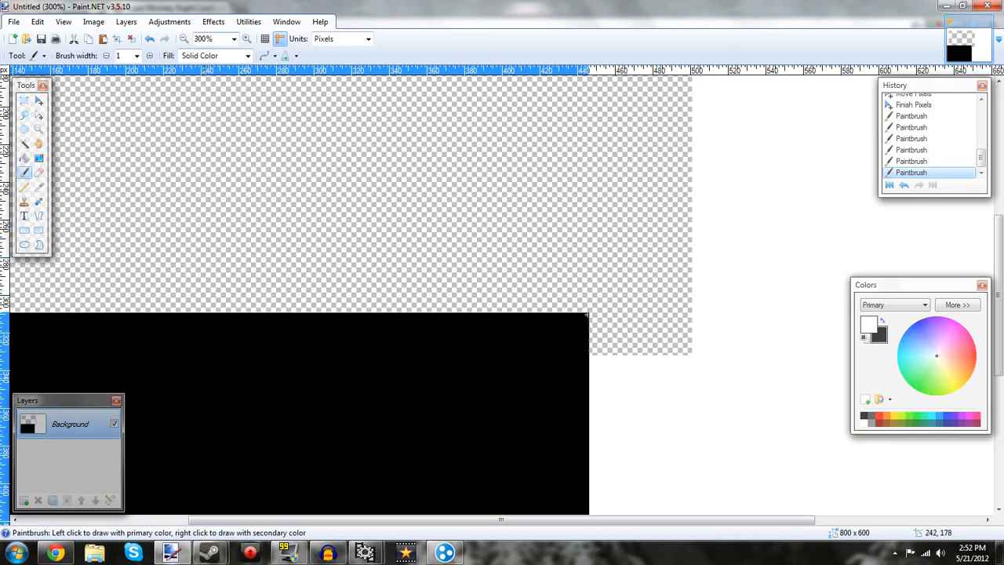
pyautogui.click(184, 38)
pyautogui.click(184, 38)
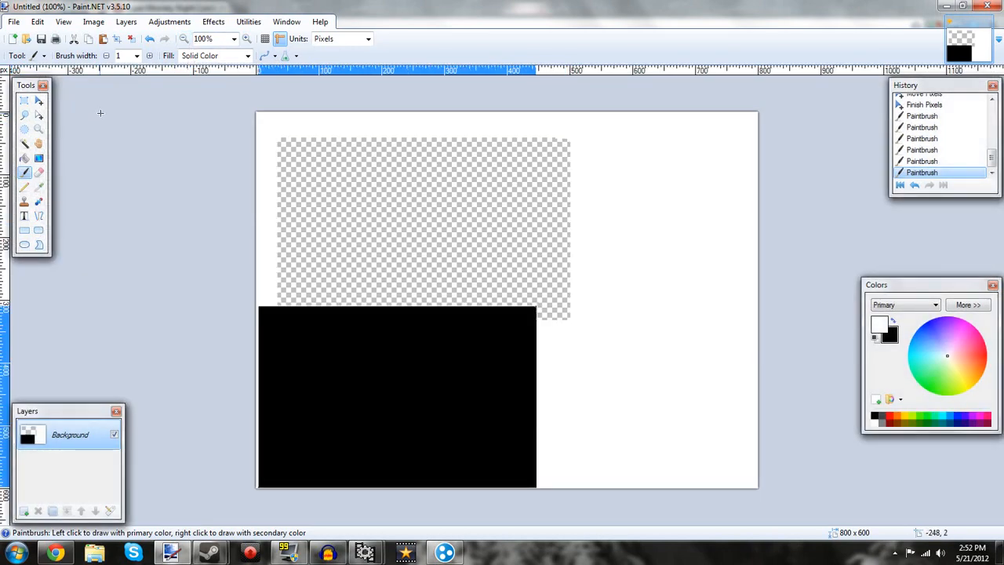
# Draw a series of rectangular selections, ending with one about 217 × 92 pixels in the white area beside the transparent region.
pyautogui.click(24, 100)
pyautogui.moveTo(345, 224); pyautogui.dragTo(782, 437)
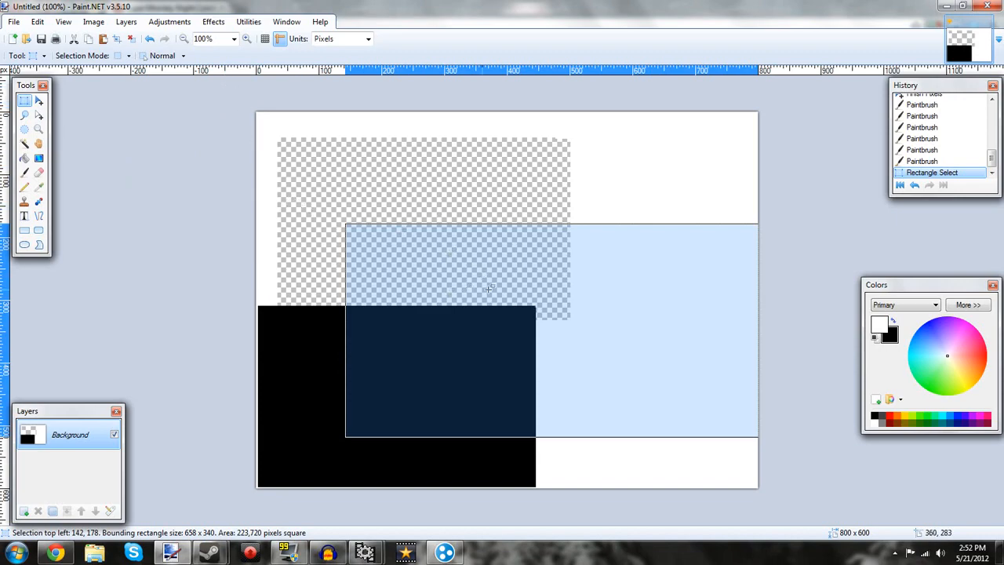
pyautogui.moveTo(440, 422); pyautogui.dragTo(599, 372)
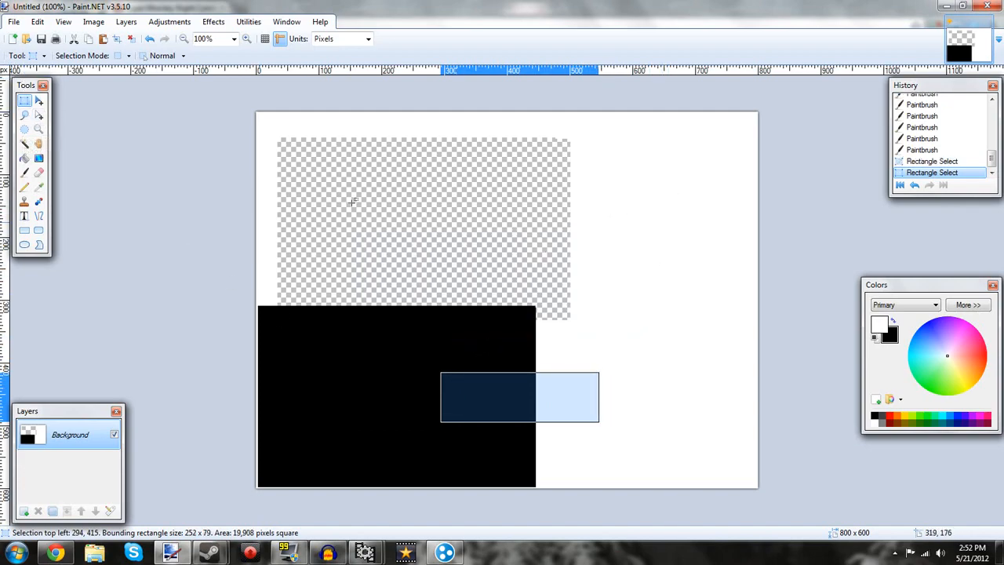
pyautogui.moveTo(586, 223); pyautogui.dragTo(745, 317)
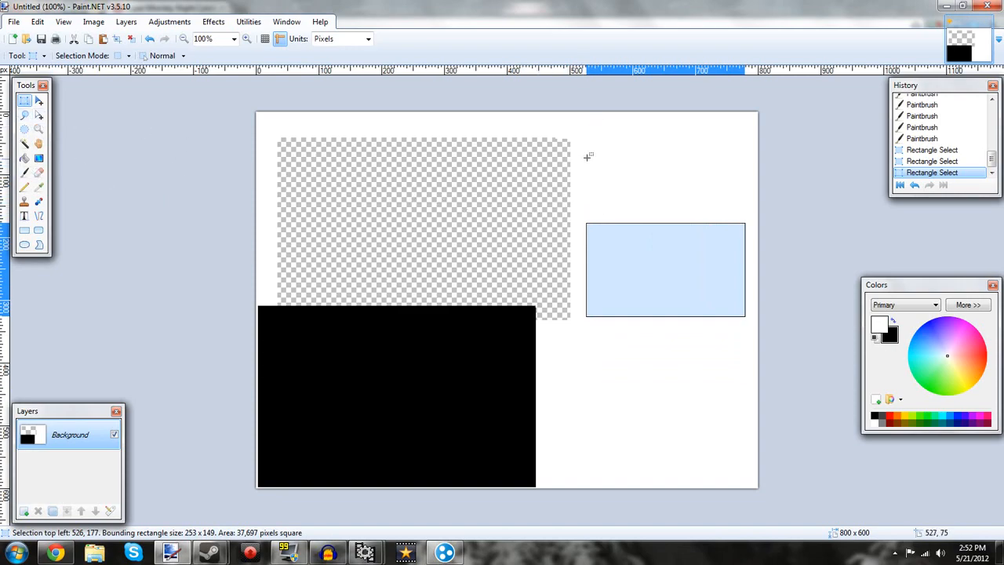
pyautogui.moveTo(587, 144); pyautogui.dragTo(728, 251)
pyautogui.moveTo(599, 265); pyautogui.dragTo(734, 324)
# Move the selection outline to the canvas's upper-right corner and scale it to about 249 × 187 pixels without moving pixels.
pyautogui.click(39, 115)
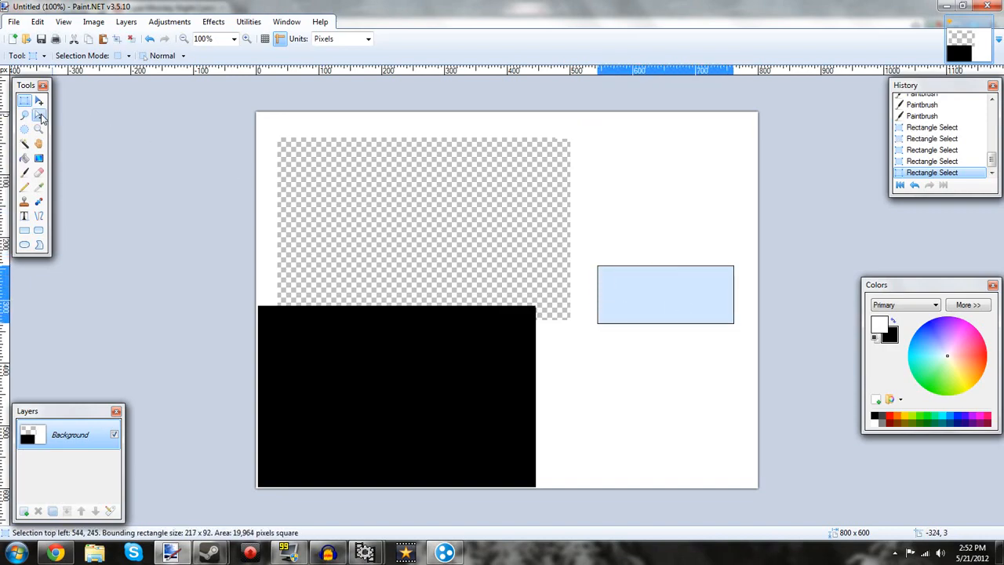
pyautogui.moveTo(652, 302); pyautogui.dragTo(612, 190)
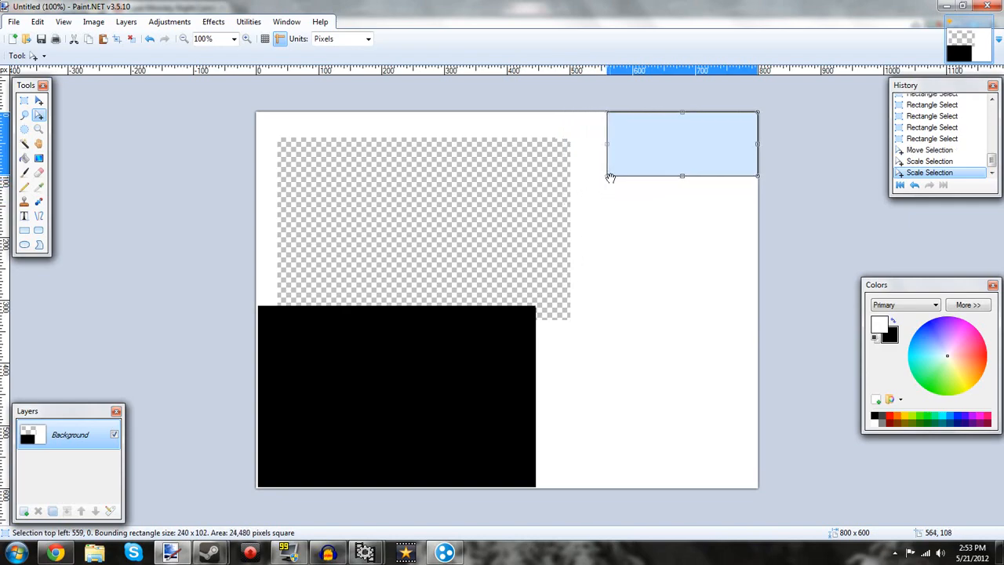
pyautogui.moveTo(610, 142)
pyautogui.mouseDown()
pyautogui.moveTo(583, 148)
pyautogui.moveTo(630, 157)
pyautogui.moveTo(578, 157)
pyautogui.moveTo(601, 152)
pyautogui.mouseUp()
pyautogui.click(680, 180)
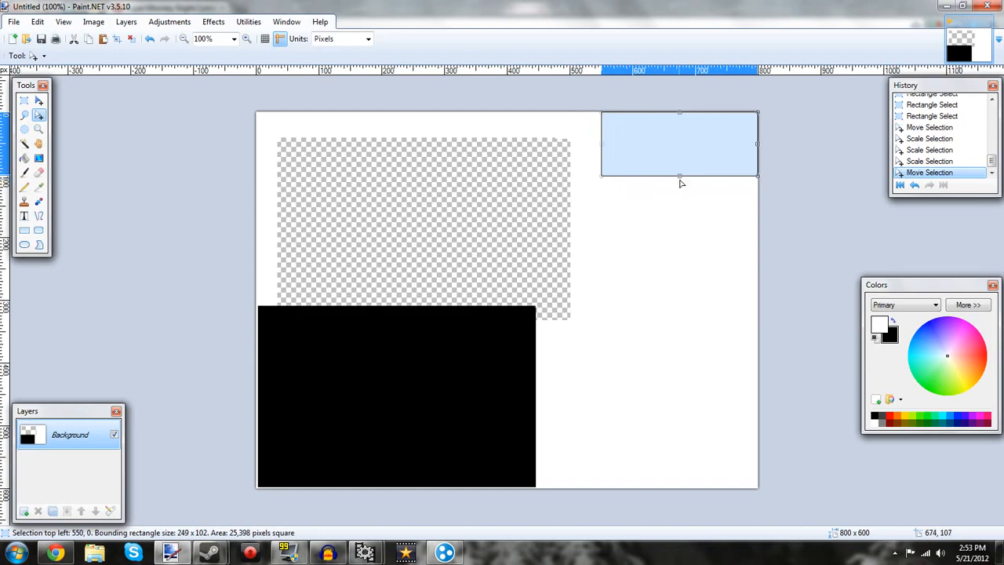
pyautogui.moveTo(679, 177); pyautogui.dragTo(679, 234)
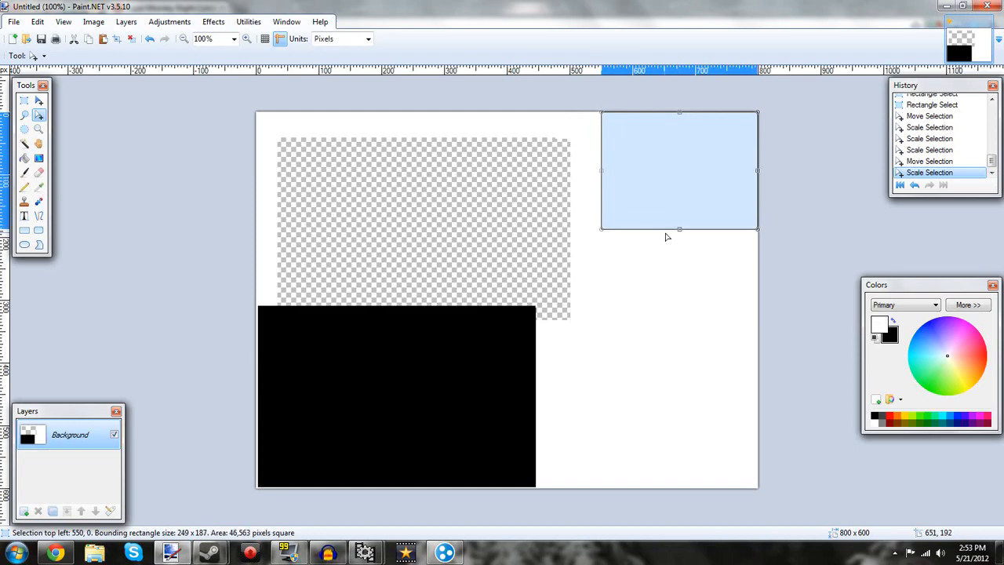
# Move the 249 × 187 pixel selection outline onto the black rectangle without moving any pixels.
pyautogui.moveTo(681, 194); pyautogui.dragTo(453, 377)
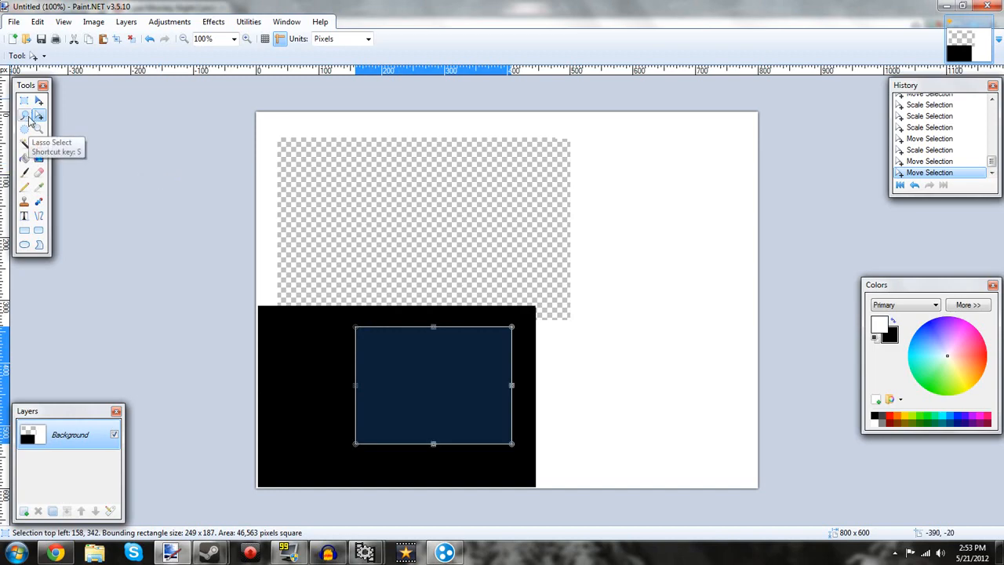
# Lasso a freeform area of about 183 × 115 pixels in the black rectangle and move its pixels into the white area beside the transparent region.
pyautogui.click(26, 116)
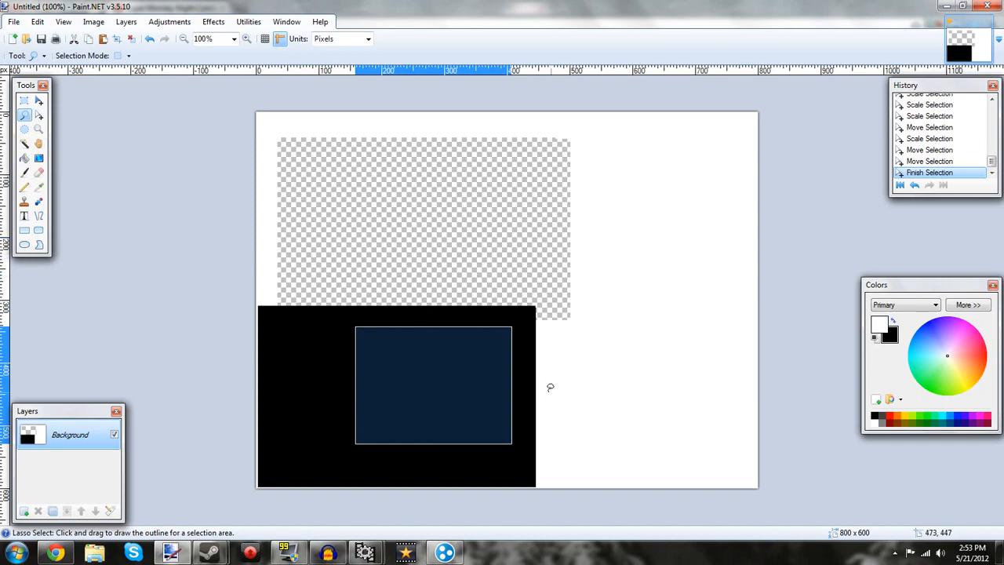
pyautogui.moveTo(498, 336)
pyautogui.mouseDown()
pyautogui.moveTo(414, 354)
pyautogui.moveTo(414, 396)
pyautogui.moveTo(448, 407)
pyautogui.moveTo(495, 399)
pyautogui.moveTo(521, 372)
pyautogui.moveTo(510, 342)
pyautogui.moveTo(488, 336)
pyautogui.mouseUp()
pyautogui.click(39, 101)
pyautogui.moveTo(430, 376); pyautogui.dragTo(614, 240)
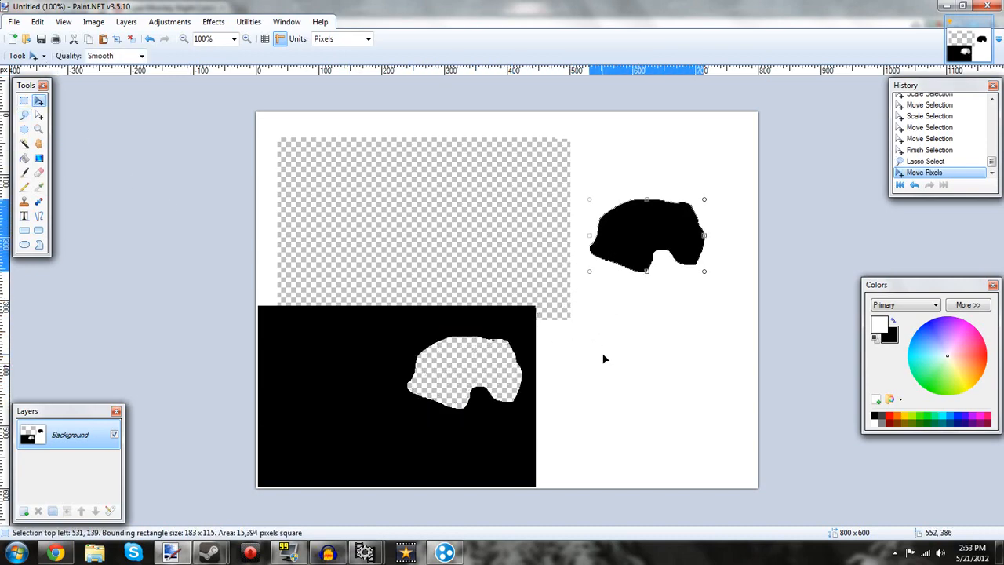
# Draw a rectangular selection of about 575 × 367 pixels enclosing the cutout in the black rectangle and fill the cutout with white.
pyautogui.click(24, 158)
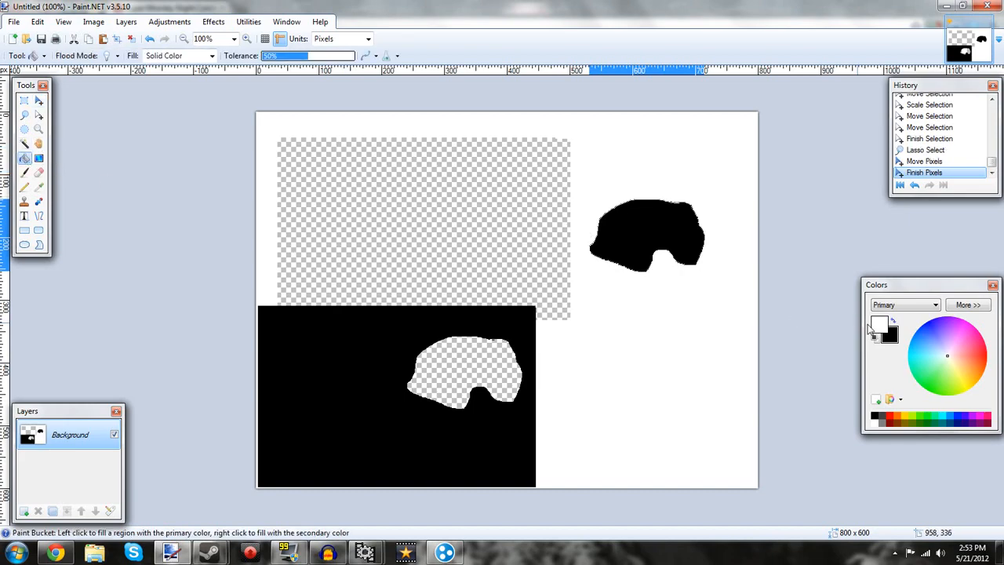
pyautogui.click(502, 362)
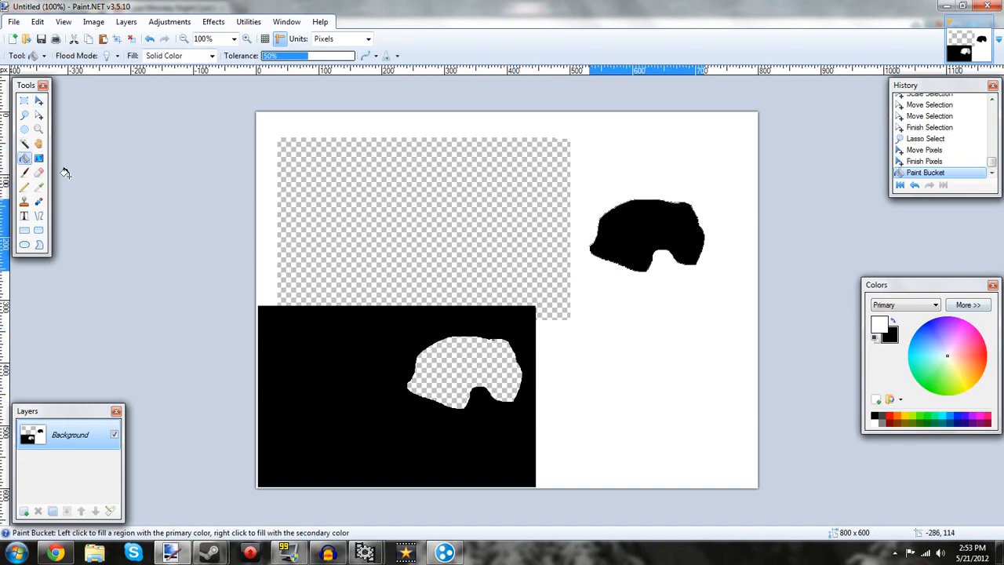
pyautogui.click(24, 101)
pyautogui.moveTo(318, 258); pyautogui.dragTo(680, 488)
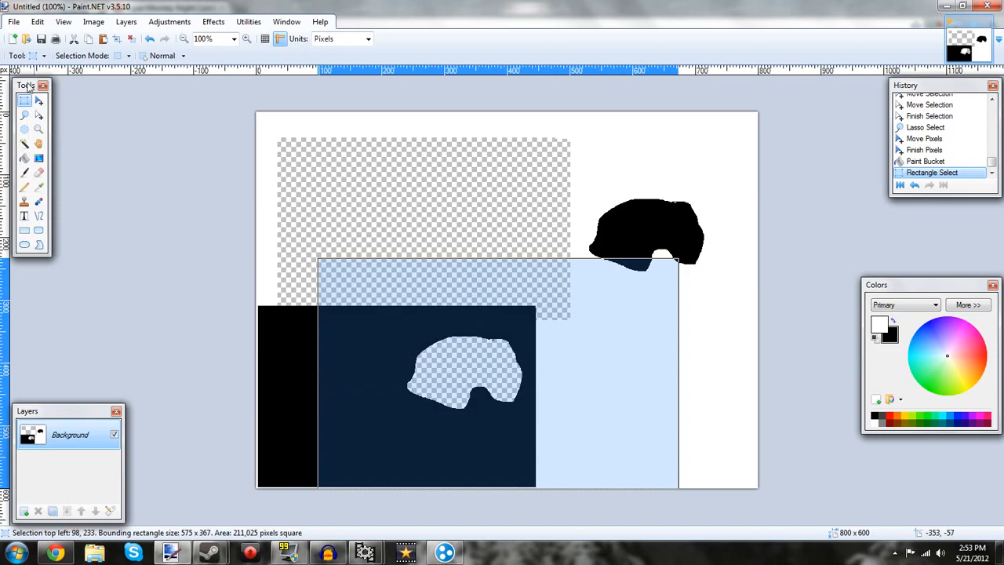
pyautogui.click(24, 158)
pyautogui.click(433, 361)
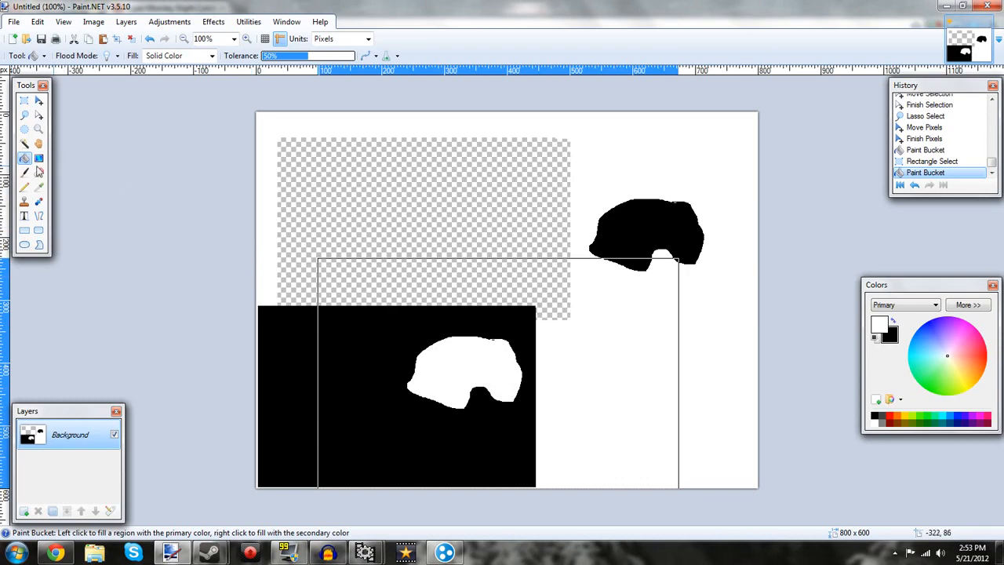
# Lasso a teardrop shape of about 108 × 187 pixels in the black rectangle beside the white cutout and fill it with white.
pyautogui.click(26, 116)
pyautogui.moveTo(371, 332)
pyautogui.mouseDown()
pyautogui.moveTo(314, 415)
pyautogui.moveTo(380, 394)
pyautogui.moveTo(347, 330)
pyautogui.mouseUp()
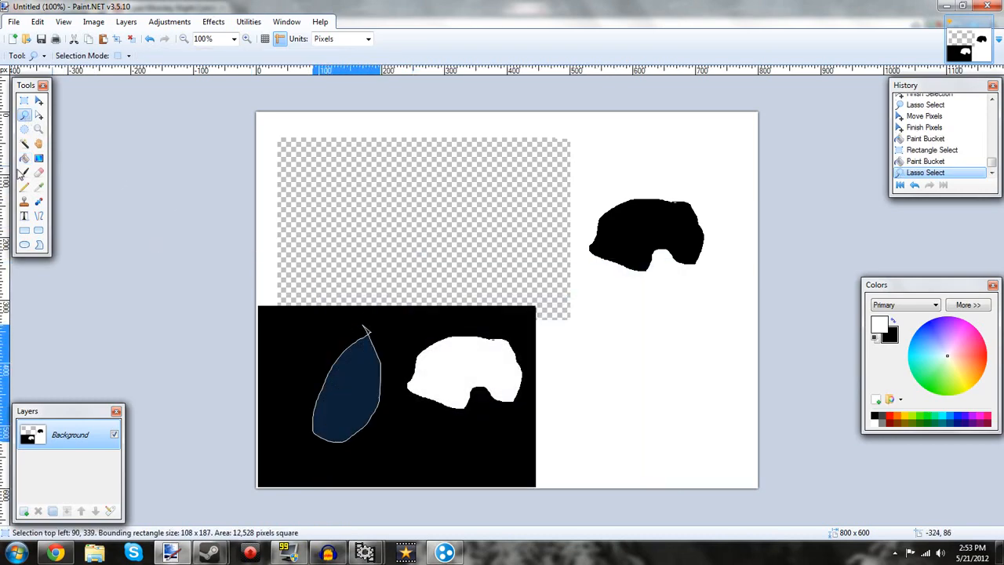
pyautogui.click(25, 158)
pyautogui.click(337, 389)
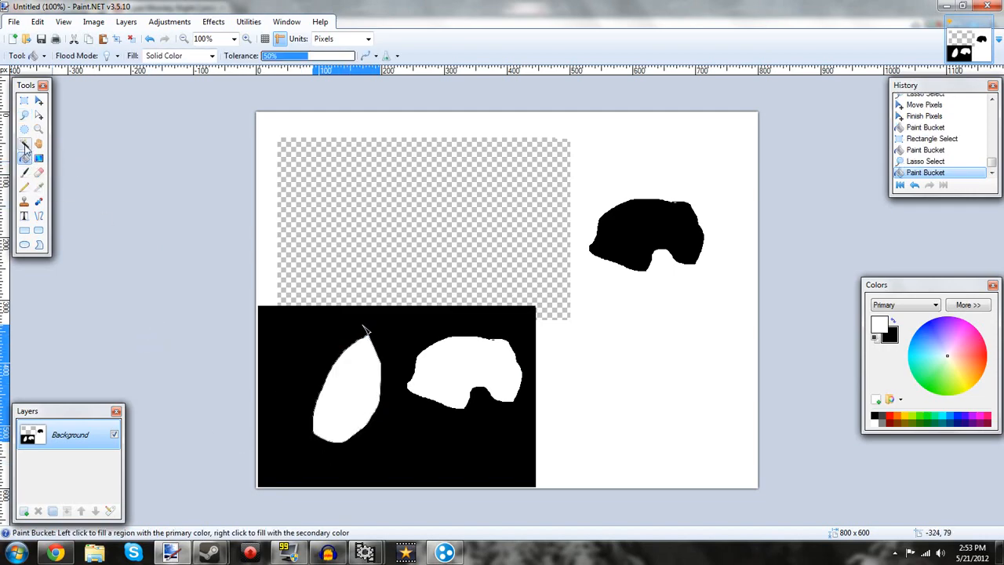
# Make a circular selection in the white area below the moved black shape and fill it with black.
pyautogui.click(24, 130)
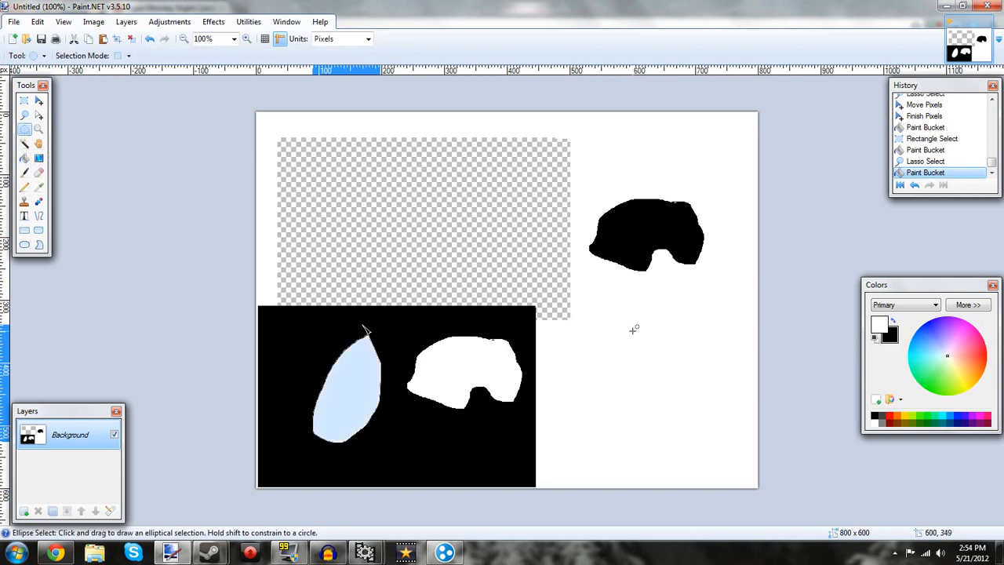
pyautogui.moveTo(579, 321)
pyautogui.mouseDown()
pyautogui.moveTo(666, 379)
pyautogui.moveTo(688, 457)
pyautogui.moveTo(751, 406)
pyautogui.moveTo(478, 429)
pyautogui.moveTo(618, 424)
pyautogui.moveTo(666, 364)
pyautogui.moveTo(723, 412)
pyautogui.moveTo(698, 401)
pyautogui.moveTo(715, 381)
pyautogui.moveTo(713, 403)
pyautogui.moveTo(676, 427)
pyautogui.moveTo(727, 469)
pyautogui.moveTo(597, 365)
pyautogui.moveTo(698, 436)
pyautogui.moveTo(626, 386)
pyautogui.moveTo(676, 416)
pyautogui.mouseUp()
pyautogui.press('f')
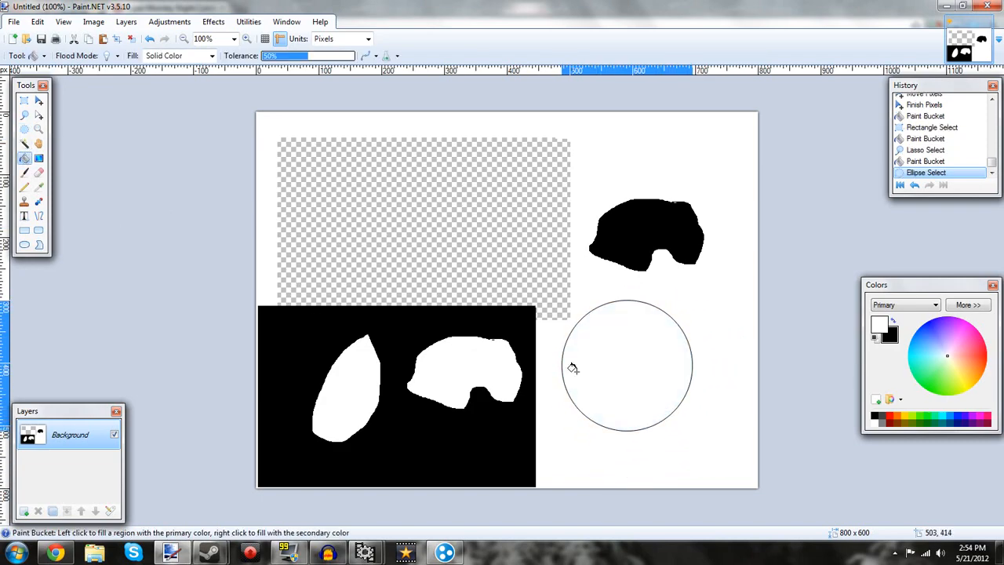
pyautogui.click(894, 326)
pyautogui.click(639, 347)
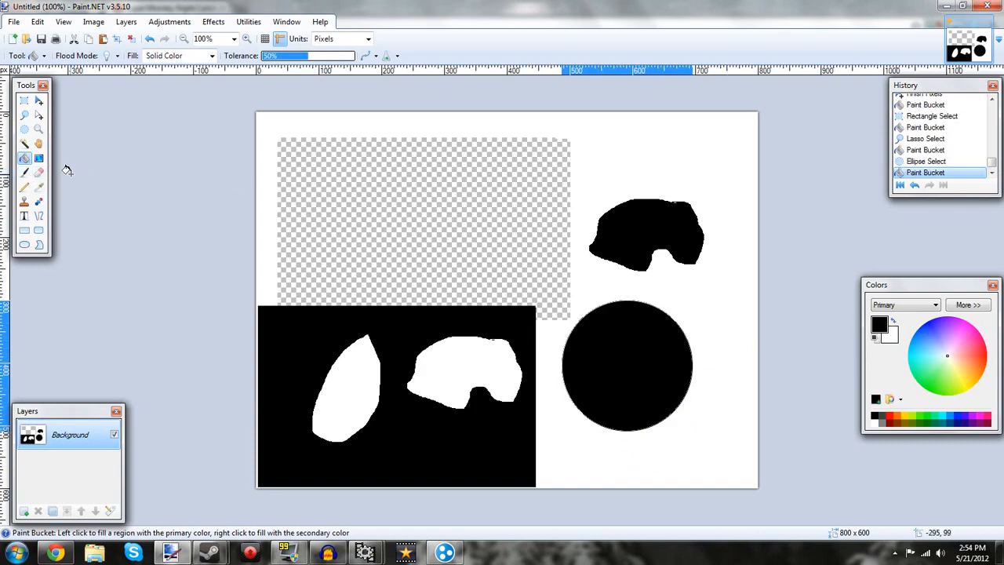
# Select the whole 800 × 600 canvas with a rectangular selection, clear the selection, and select the whole canvas again.
pyautogui.click(24, 143)
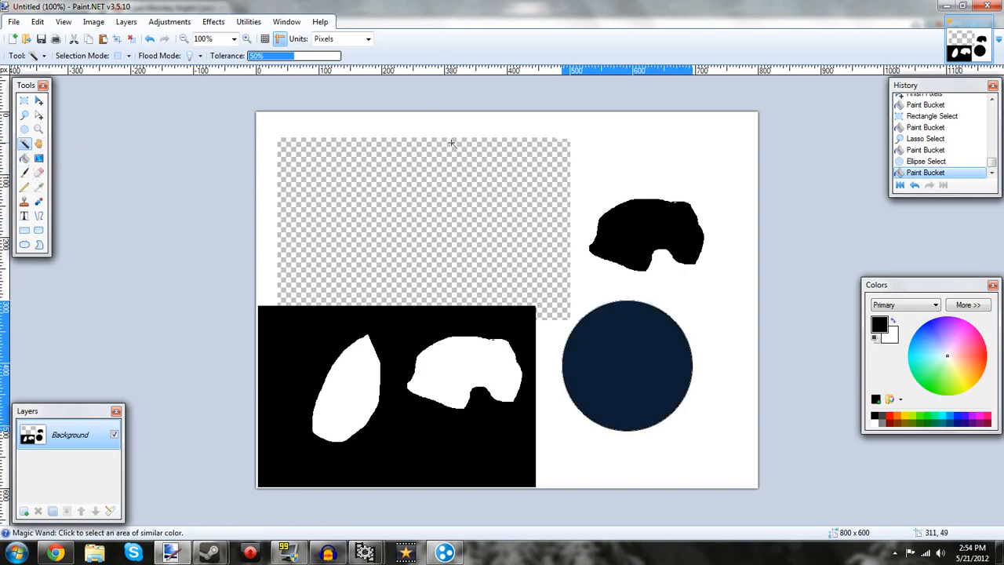
pyautogui.click(24, 100)
pyautogui.moveTo(229, 87); pyautogui.dragTo(898, 536)
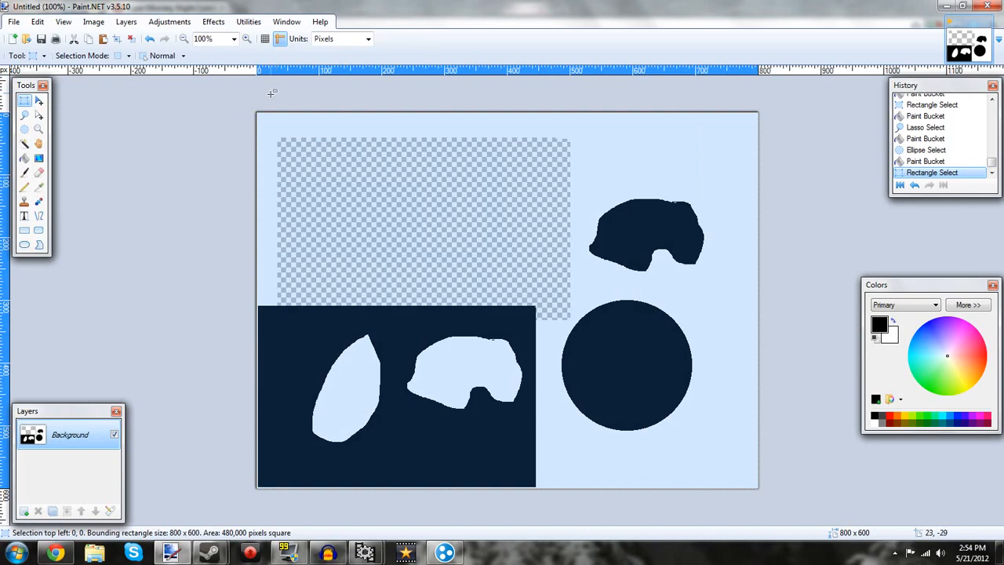
pyautogui.click(222, 81)
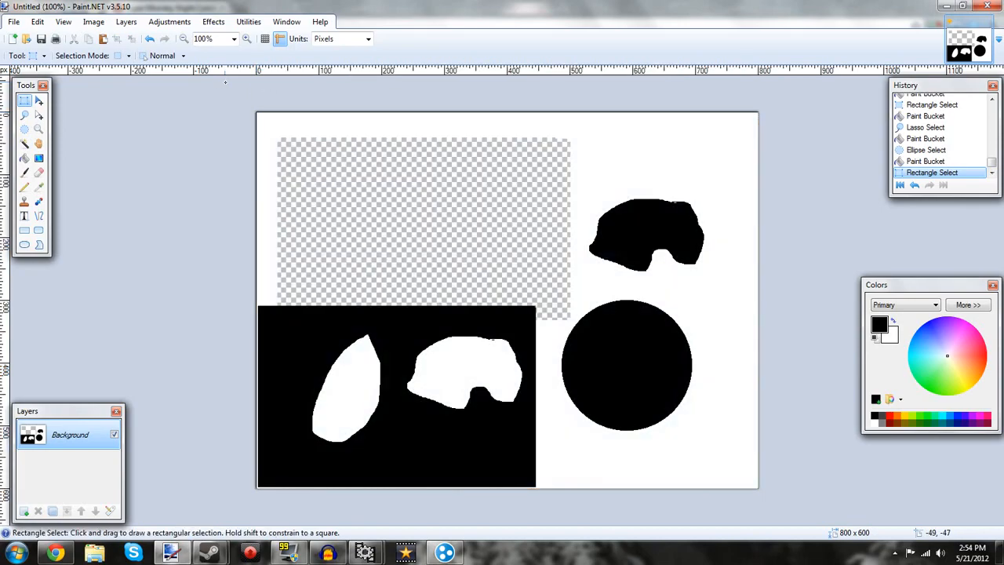
pyautogui.click(225, 82)
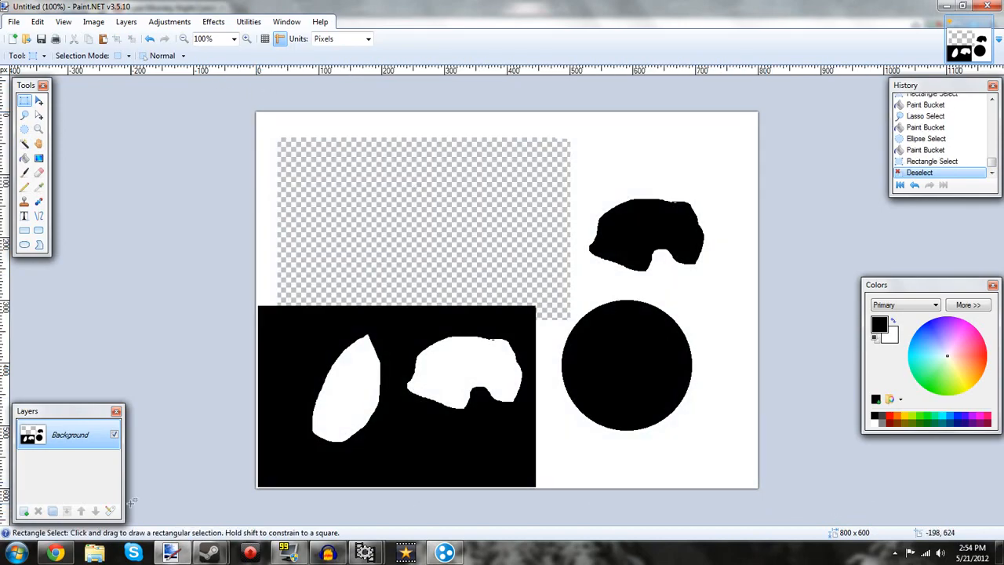
pyautogui.moveTo(240, 82); pyautogui.dragTo(862, 522)
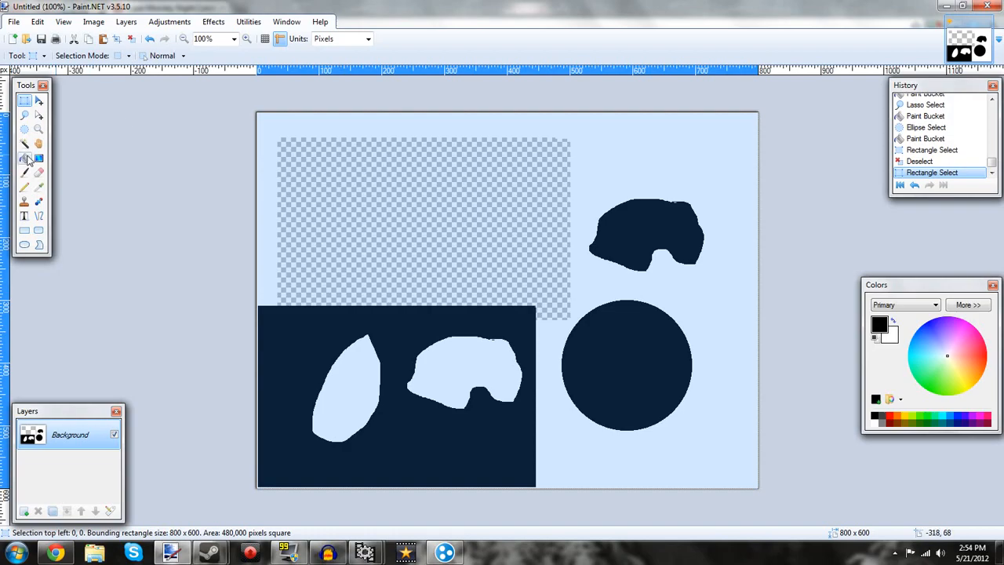
# Browse the fonts available for the Text tool and choose Xilvont.
pyautogui.click(24, 216)
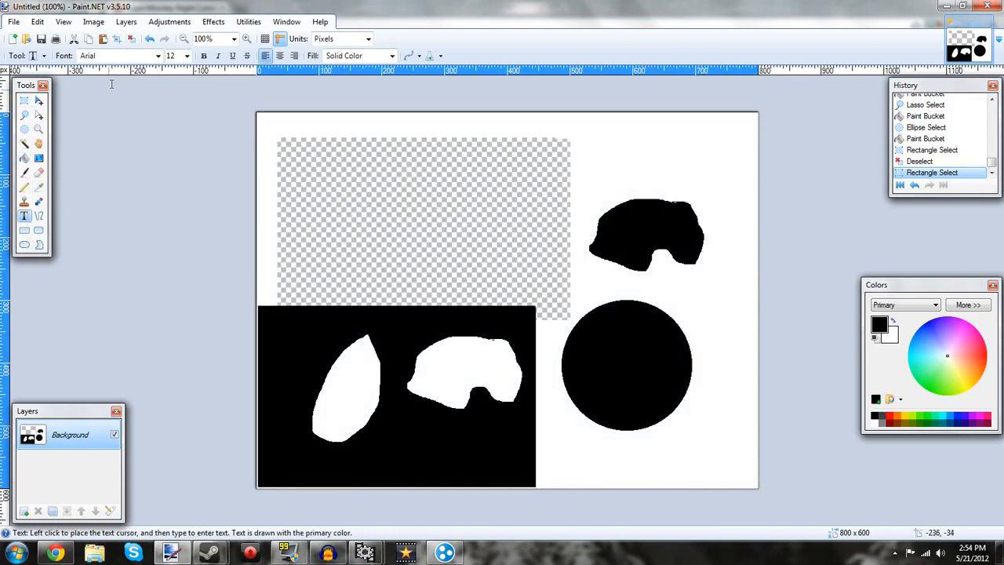
pyautogui.click(158, 56)
pyautogui.moveTo(258, 78); pyautogui.dragTo(217, 416)
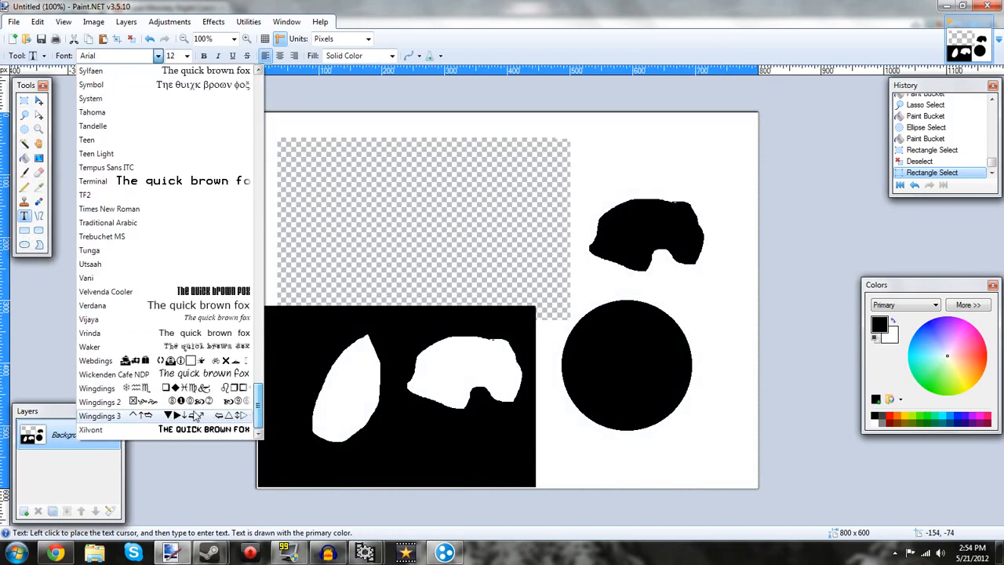
pyautogui.click(217, 416)
pyautogui.click(159, 56)
pyautogui.scroll(-1, 196, 377)
pyautogui.click(196, 414)
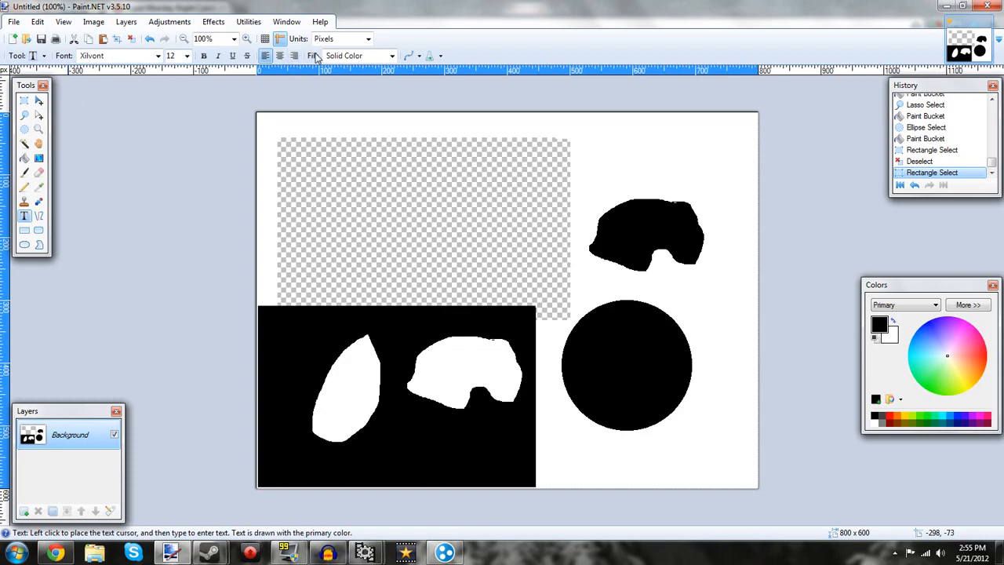
# Review the antialiasing and blending mode options of the Text tool.
pyautogui.click(420, 56)
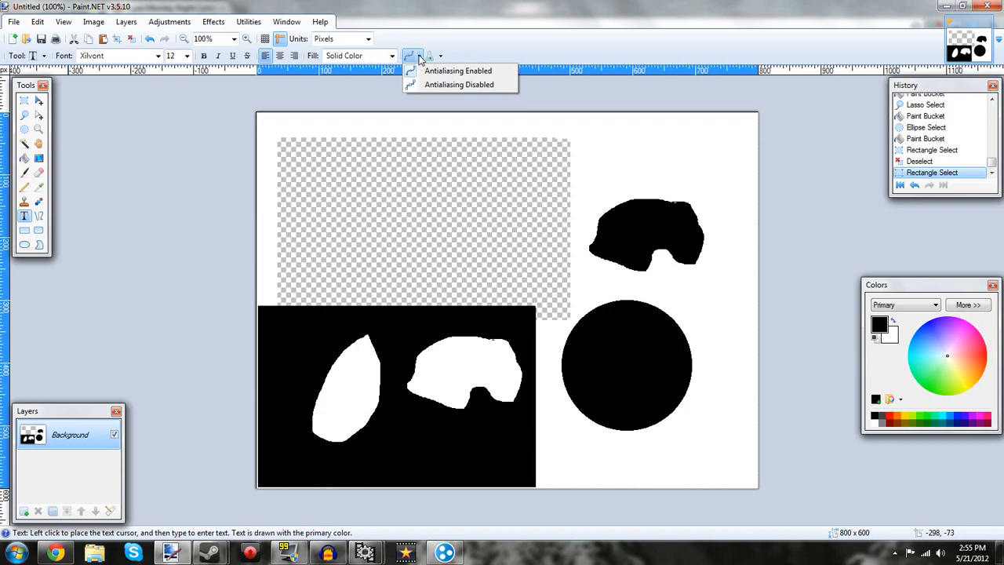
pyautogui.click(442, 56)
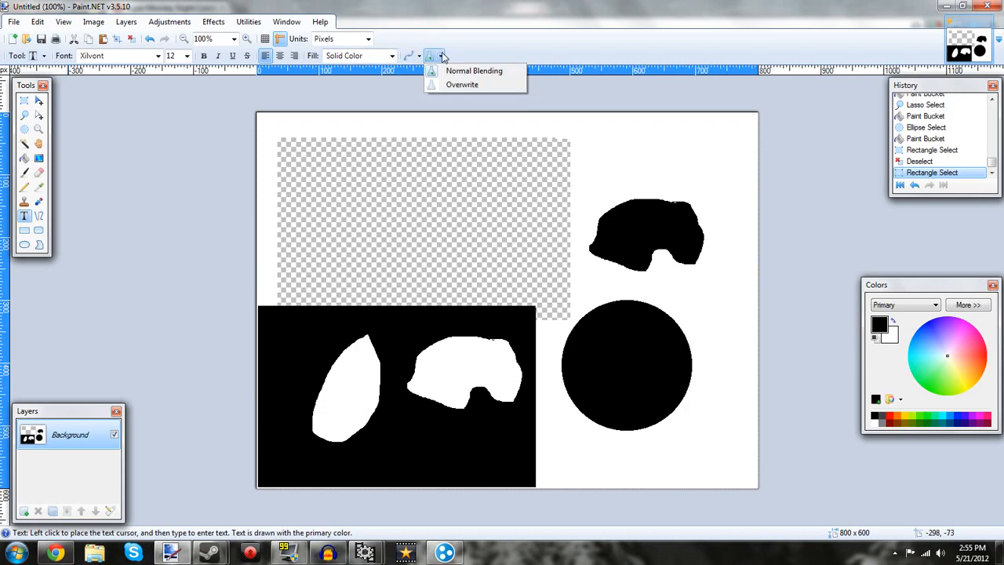
pyautogui.click(443, 56)
pyautogui.click(418, 55)
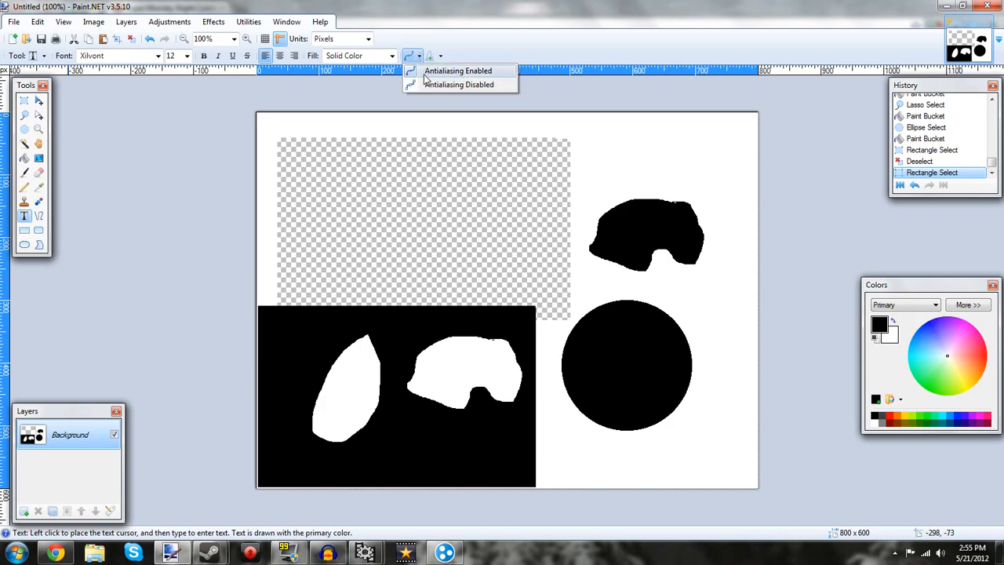
pyautogui.click(459, 85)
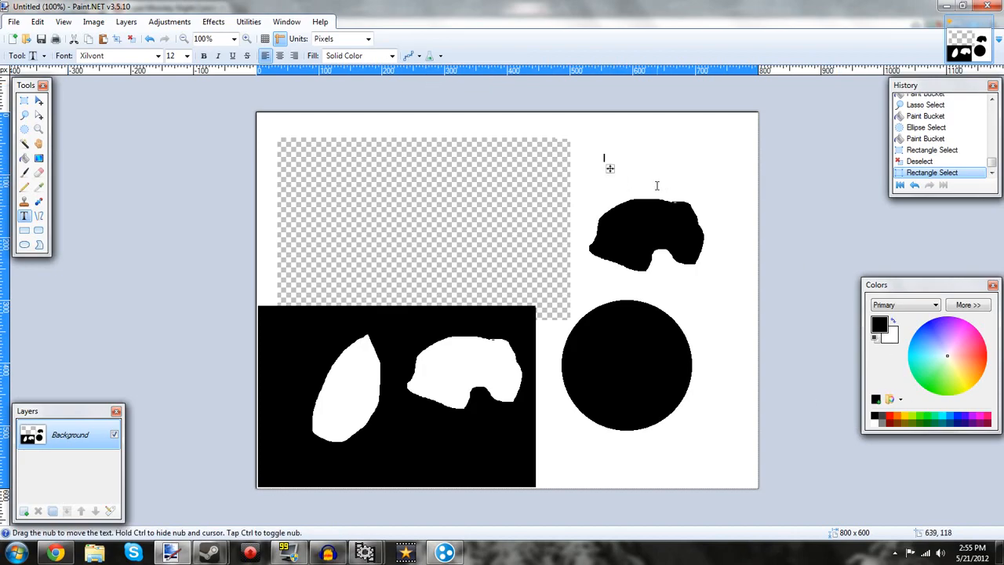
# Add the text "Xilver7" to the canvas, set its size to 84, and move it onto the transparent region.
pyautogui.write('Hilver7')
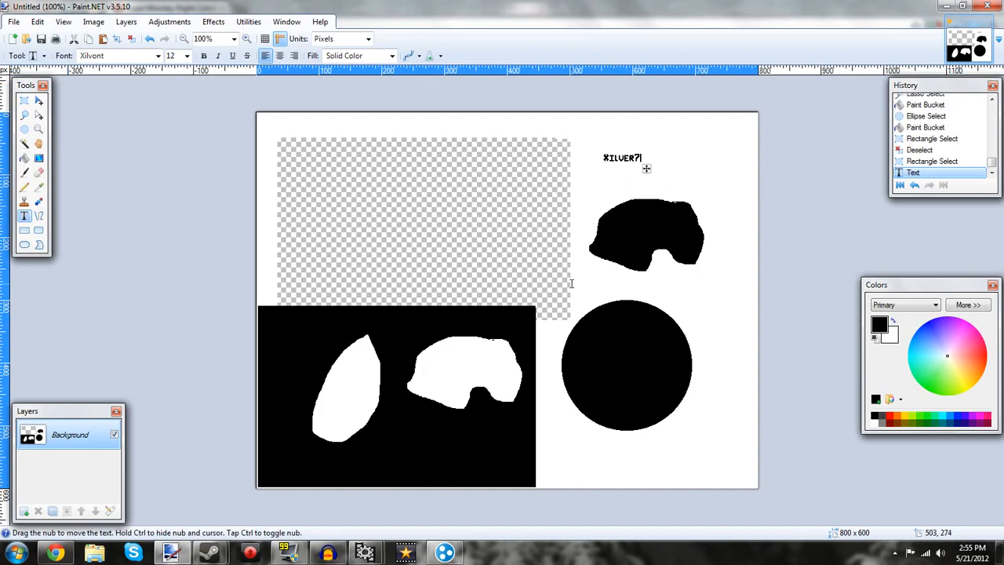
pyautogui.moveTo(646, 168); pyautogui.dragTo(625, 187)
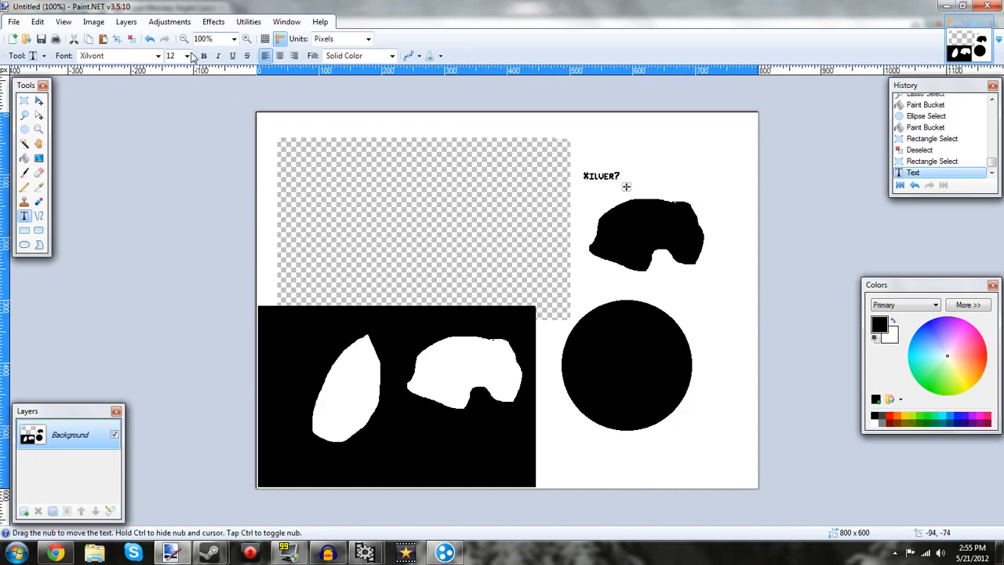
pyautogui.click(186, 56)
pyautogui.click(171, 218)
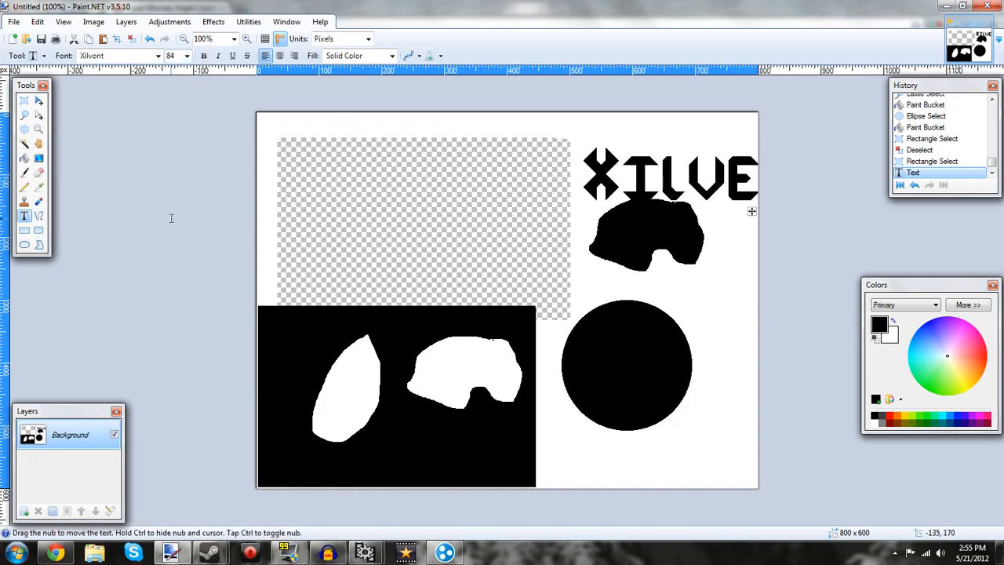
pyautogui.moveTo(755, 217); pyautogui.dragTo(454, 228)
# Examine the text's edges at 400% magnification, and then view the whole canvas at 66%.
pyautogui.click(247, 38)
pyautogui.click(250, 40)
pyautogui.scroll(7, 455, 256)
pyautogui.scroll(-3, 454, 258)
pyautogui.scroll(1, 423, 133)
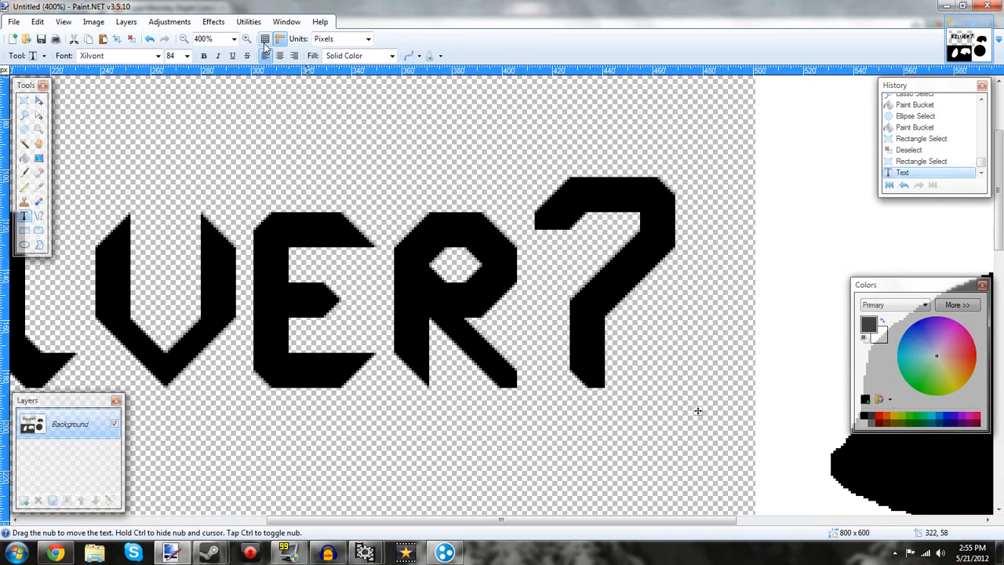
pyautogui.click(184, 40)
pyautogui.click(183, 39)
pyautogui.click(184, 39)
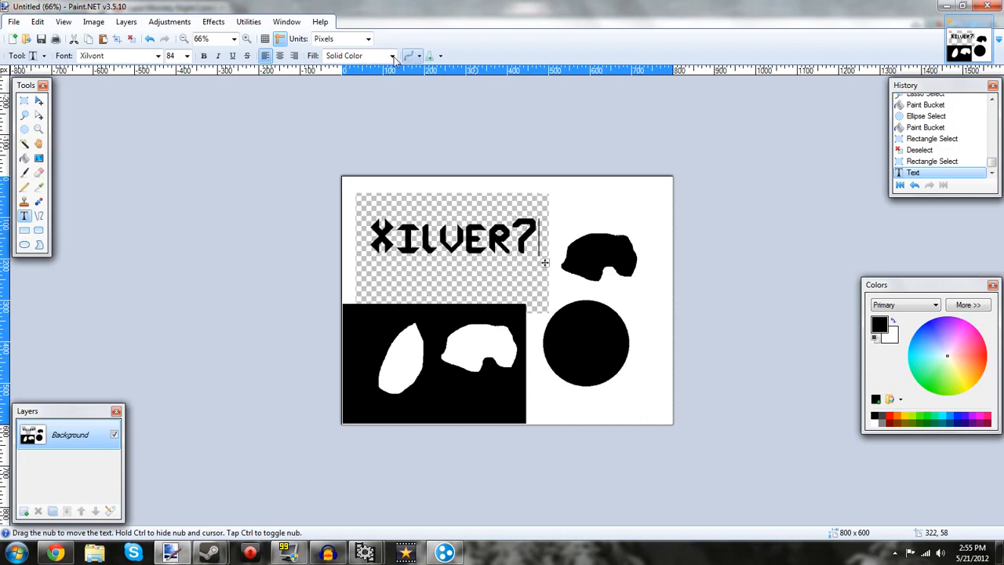
# Magnify the text to 2400% and examine the shaded edge pixels of the letter R and the 7.
pyautogui.click(247, 40)
pyautogui.click(247, 40)
pyautogui.click(247, 40)
pyautogui.click(247, 40)
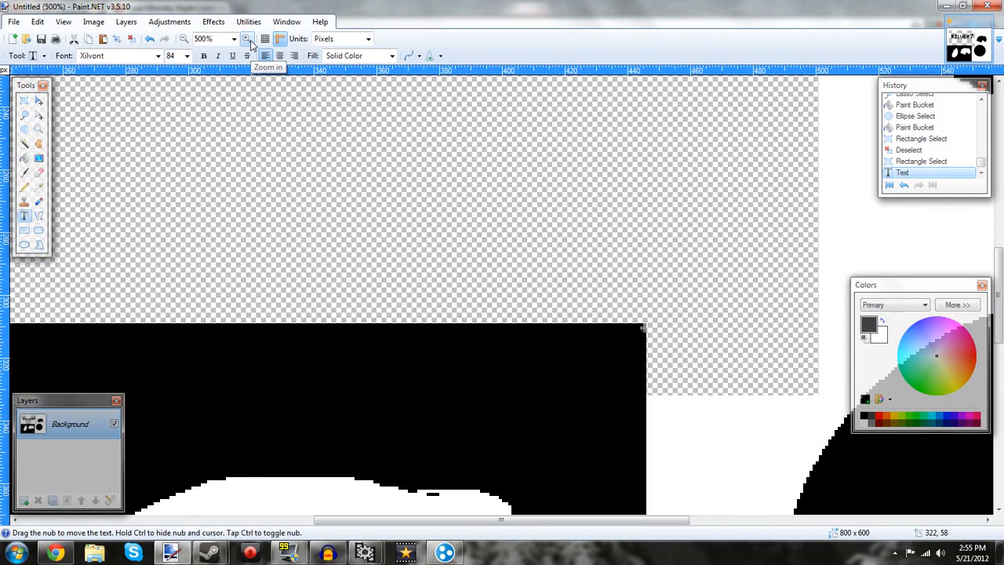
pyautogui.click(247, 40)
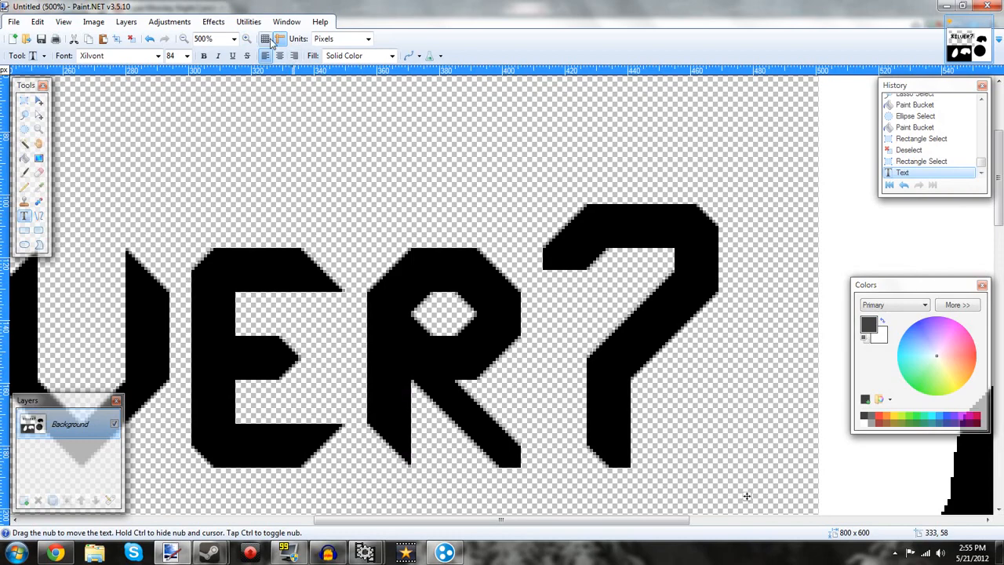
pyautogui.click(247, 40)
pyautogui.click(248, 40)
pyautogui.click(247, 40)
pyautogui.click(247, 40)
pyautogui.click(247, 40)
pyautogui.click(247, 40)
pyautogui.click(247, 40)
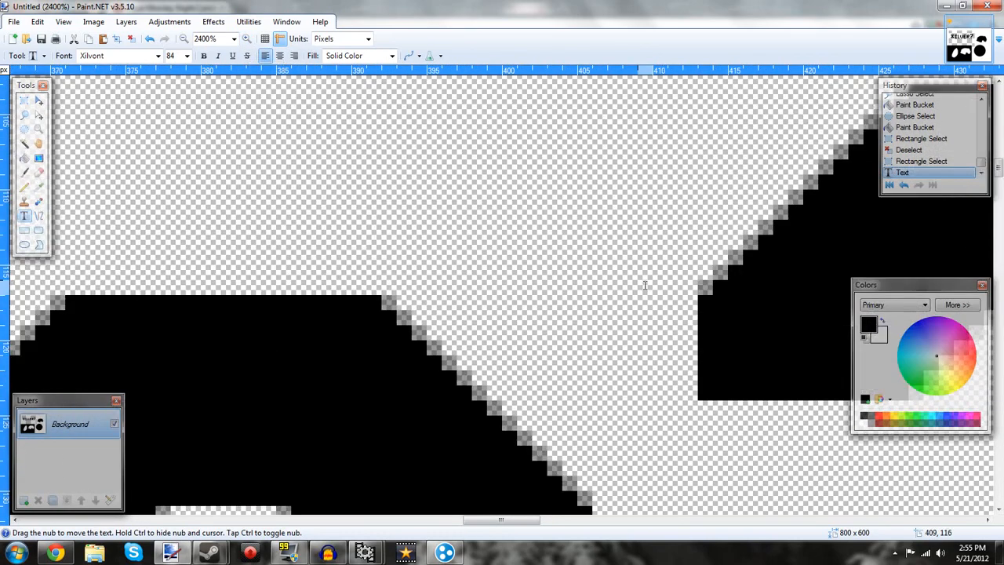
pyautogui.click(247, 40)
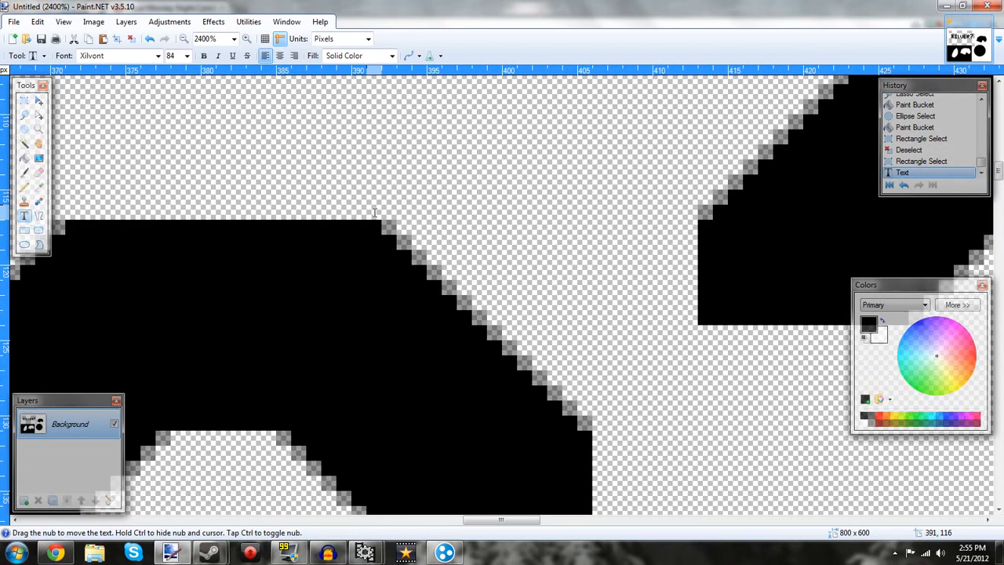
# Disable antialiasing for the magnified text.
pyautogui.click(234, 39)
pyautogui.click(234, 38)
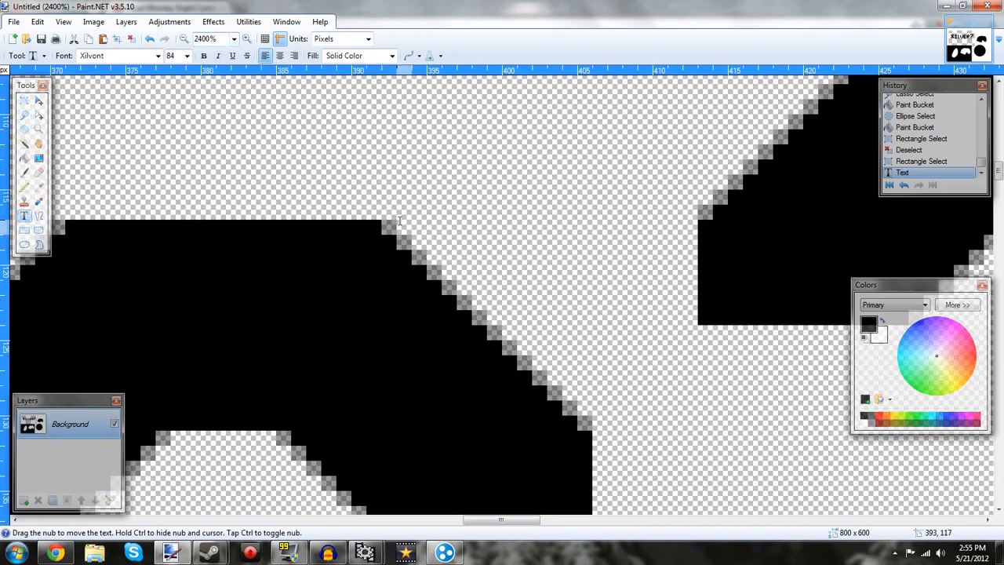
pyautogui.click(408, 56)
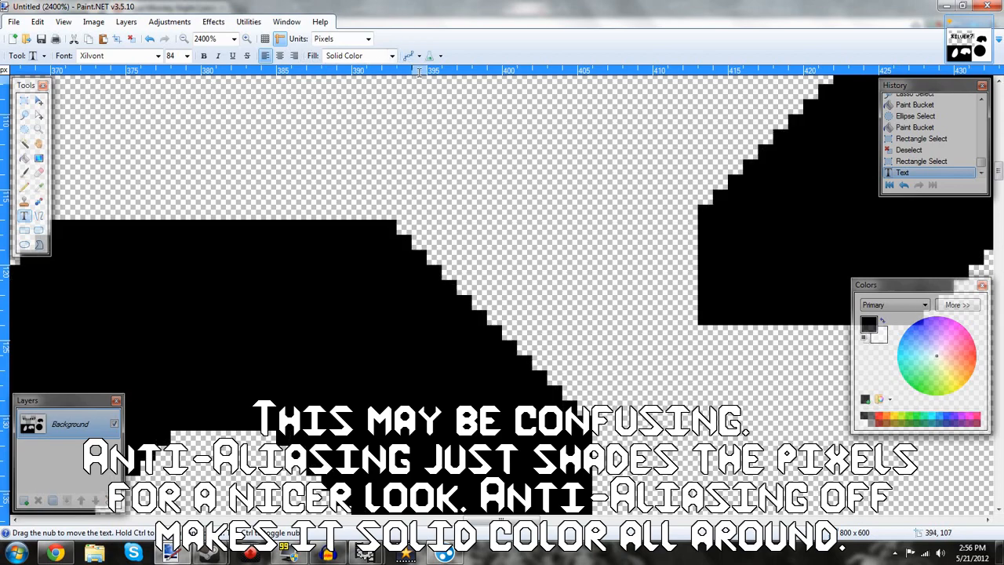
# Select the whole letter R of the text with the Magic Wand.
pyautogui.click(184, 38)
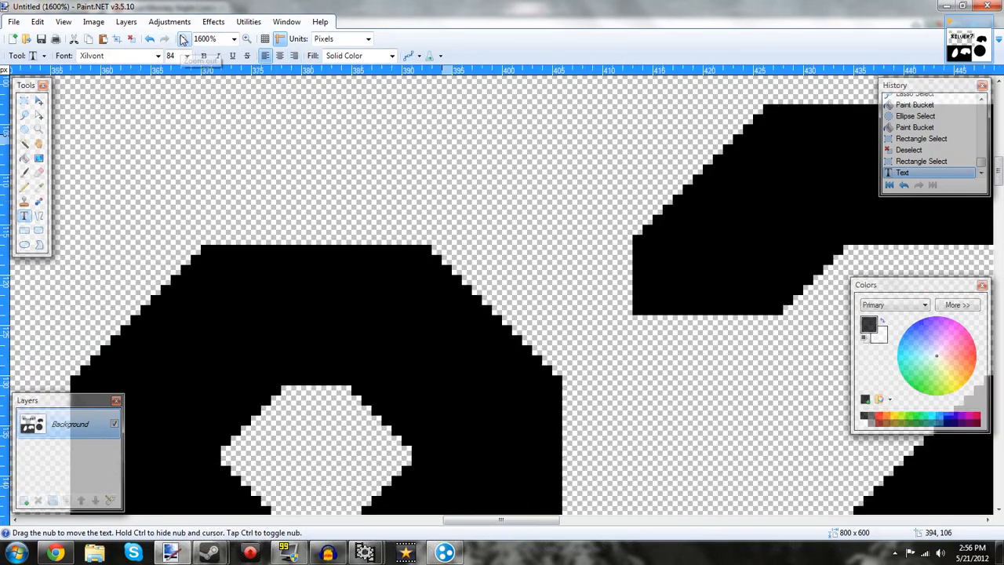
pyautogui.click(184, 38)
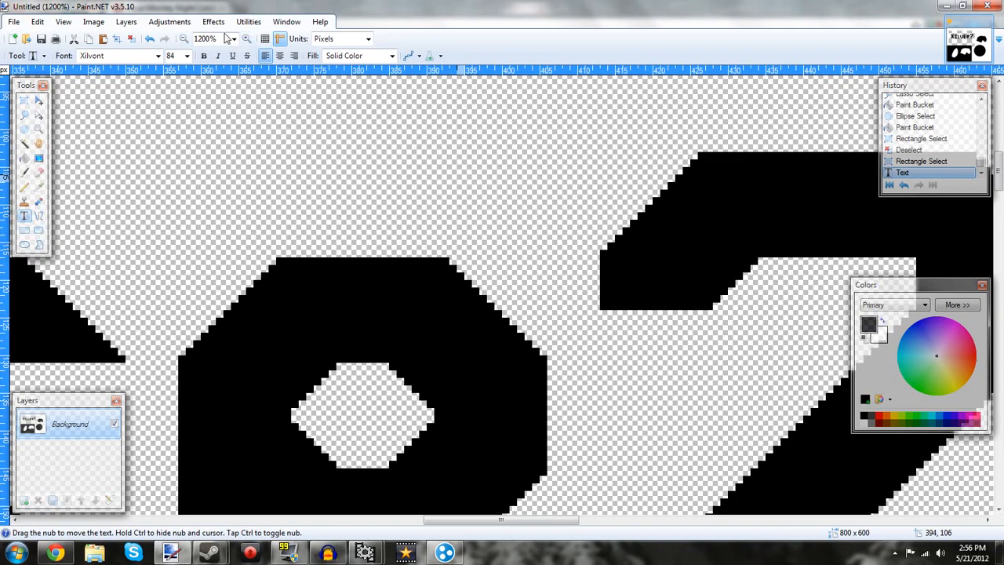
pyautogui.click(183, 39)
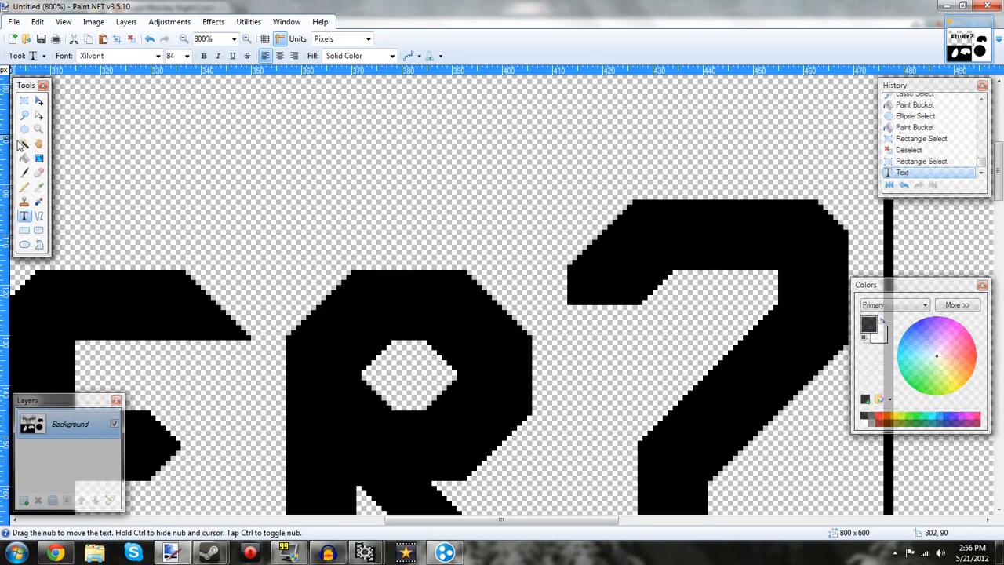
pyautogui.click(25, 144)
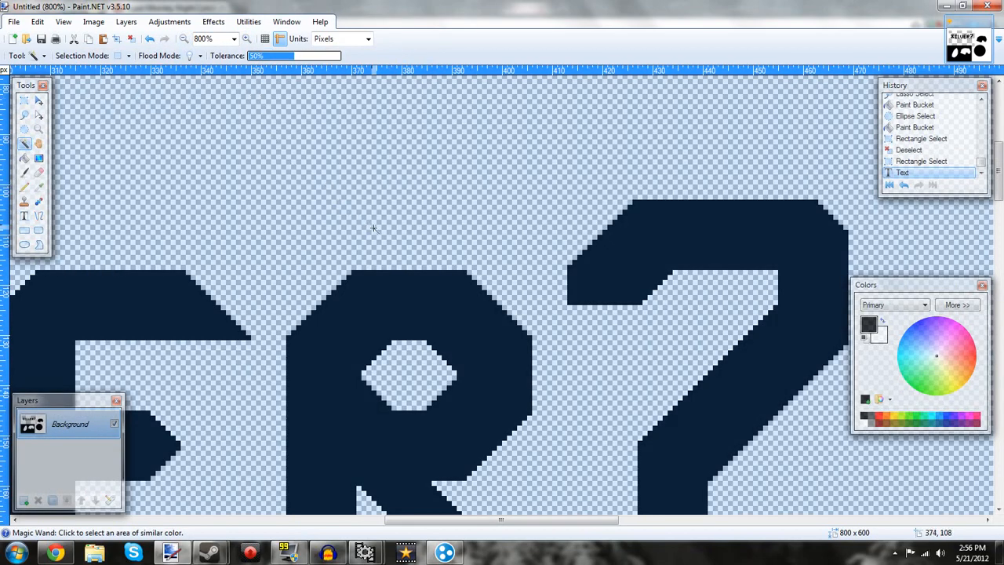
pyautogui.click(395, 276)
pyautogui.scroll(-3, 406, 230)
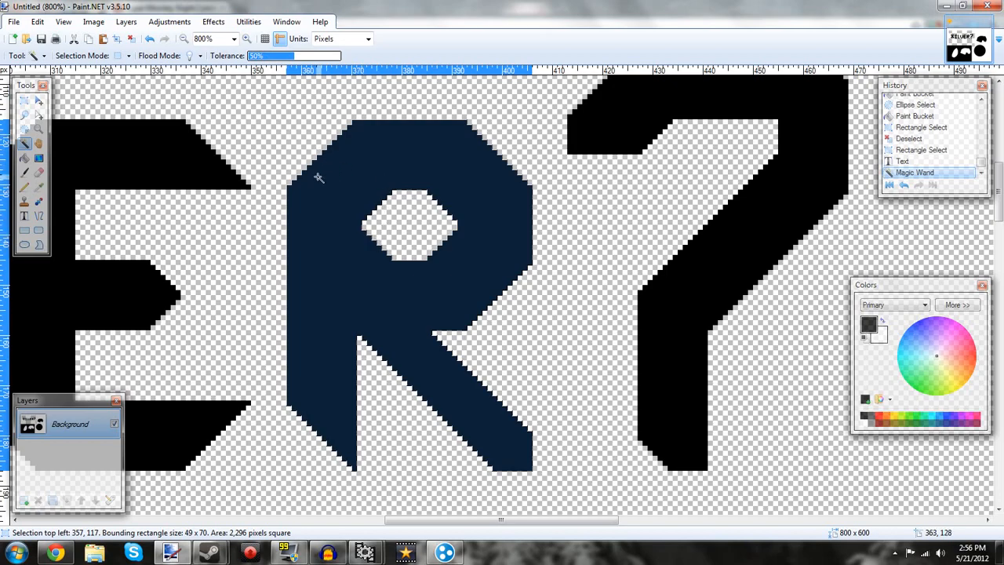
# Replace the selection with a rectangle of about 23 x 14 pixels across the top bar of the R.
pyautogui.click(24, 101)
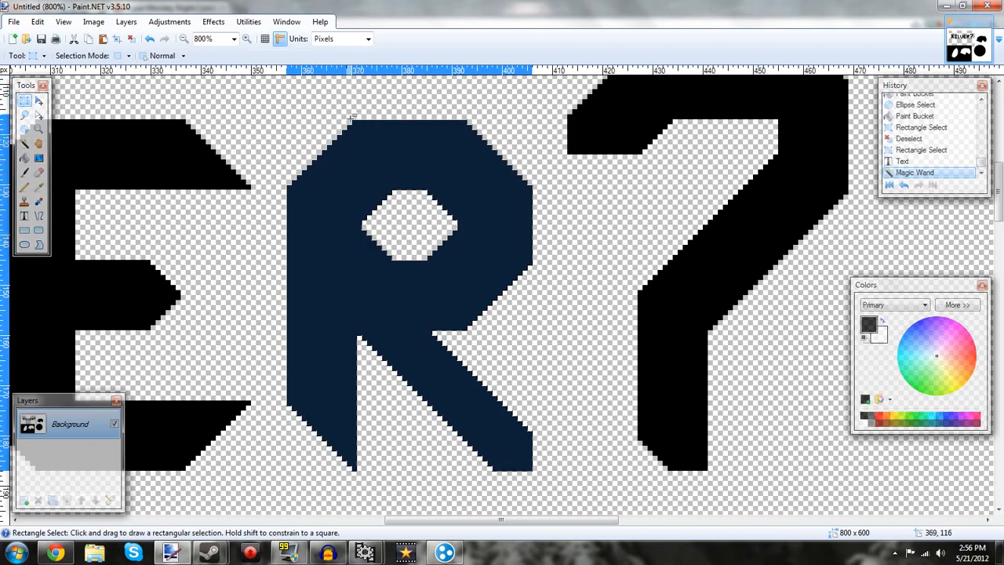
pyautogui.click(354, 122)
pyautogui.moveTo(352, 122); pyautogui.dragTo(467, 190)
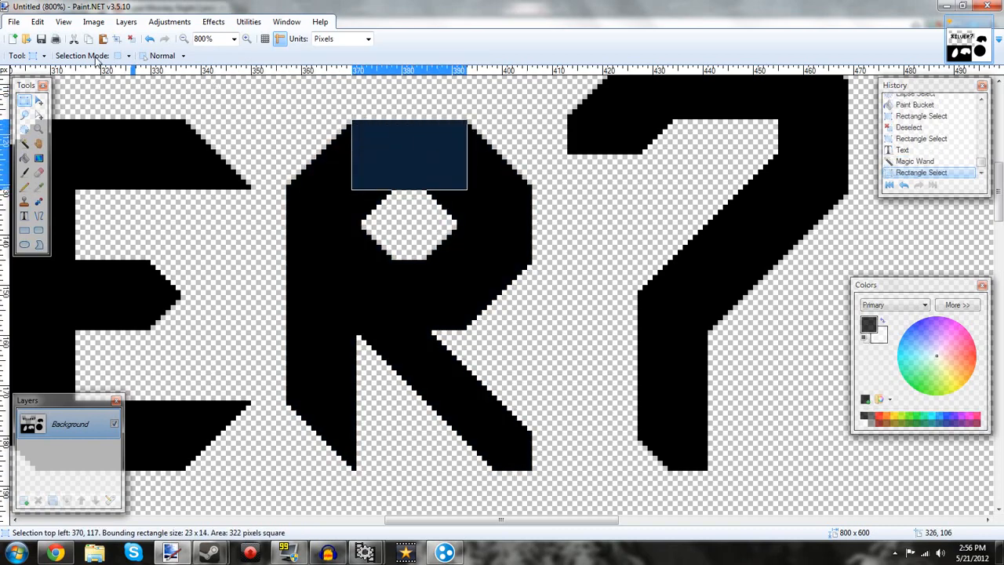
# Switch the rectangle selection to additive mode and extend it with two overlapping rectangles, one over the top bar and a narrow one down the bowl.
pyautogui.click(129, 56)
pyautogui.click(141, 83)
pyautogui.moveTo(351, 125); pyautogui.dragTo(390, 193)
pyautogui.moveTo(462, 124); pyautogui.dragTo(468, 320)
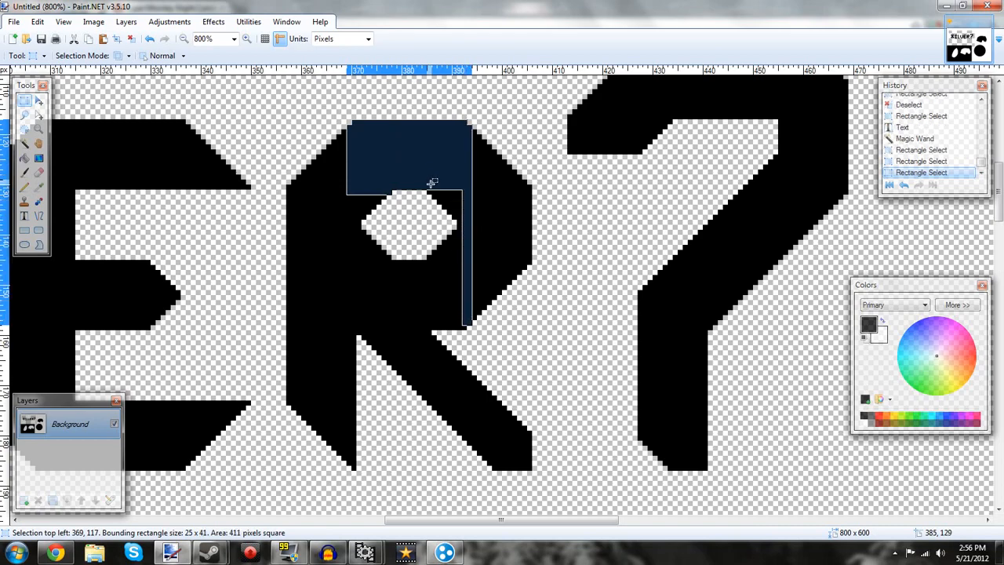
# Add the rest of the R to the selection with the Magic Wand, and return the selection mode to replacing.
pyautogui.click(24, 144)
pyautogui.click(335, 190)
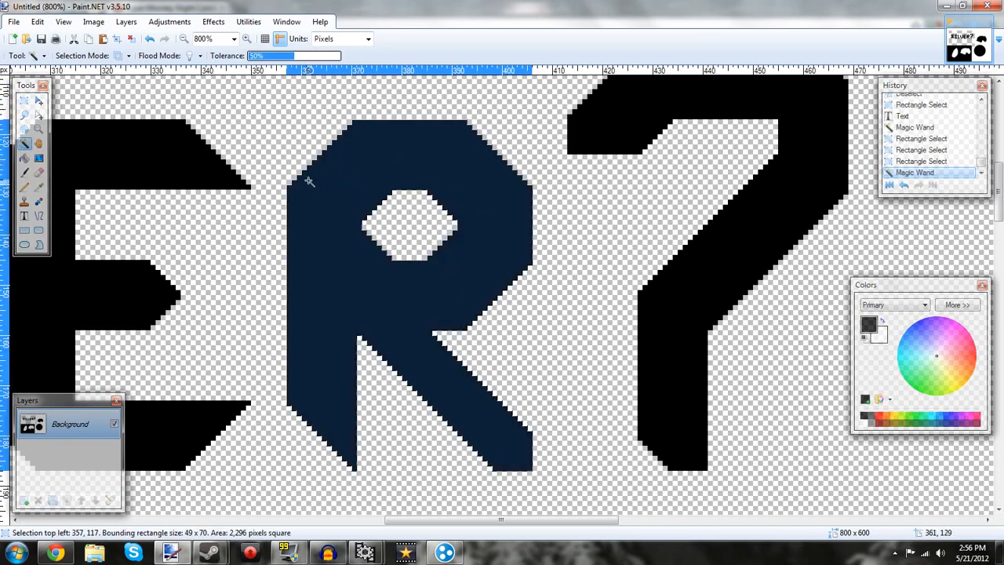
pyautogui.click(129, 56)
pyautogui.click(145, 70)
# Fill the selected letter R with blue-violet using the Paint Bucket.
pyautogui.click(24, 158)
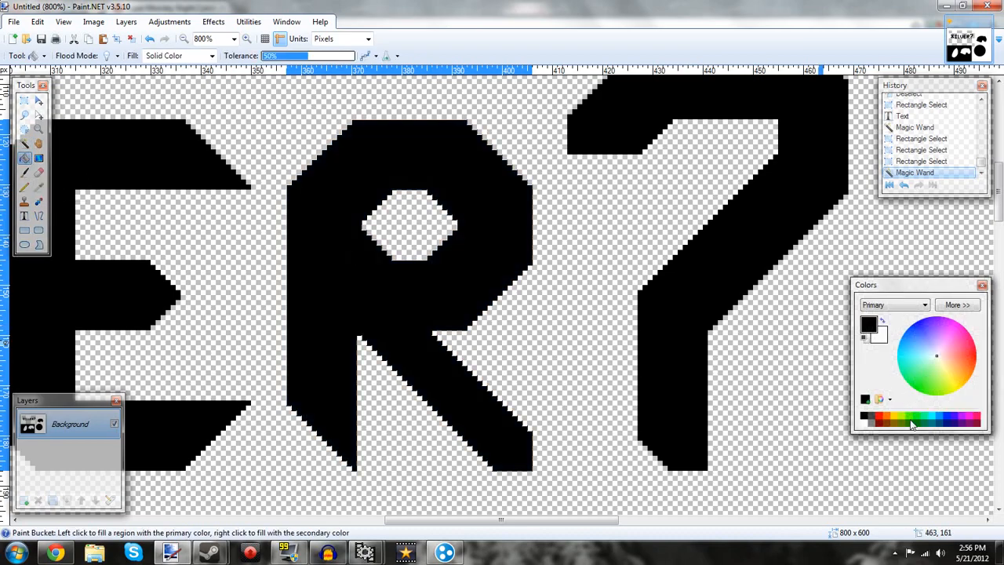
pyautogui.click(883, 321)
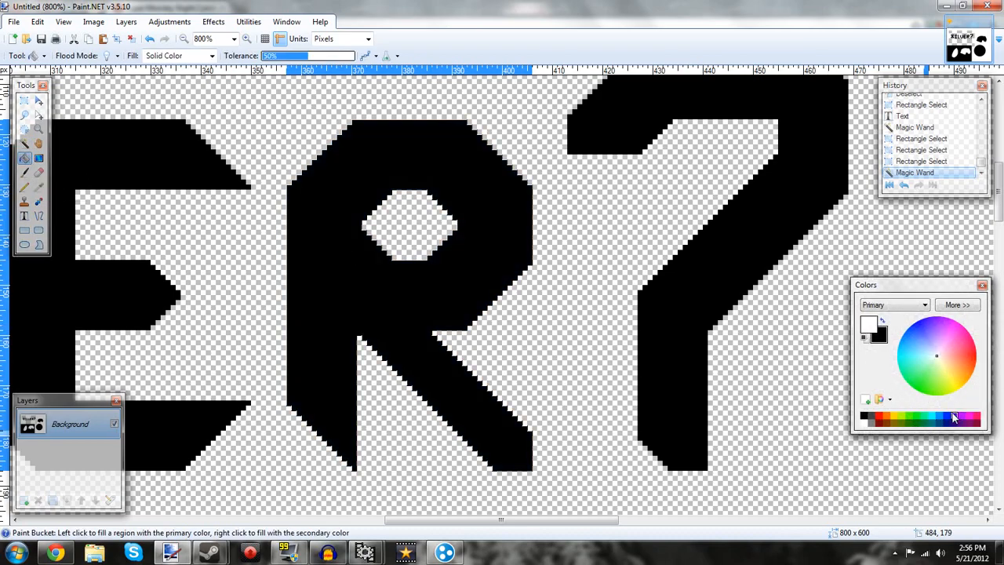
pyautogui.click(954, 417)
pyautogui.click(478, 240)
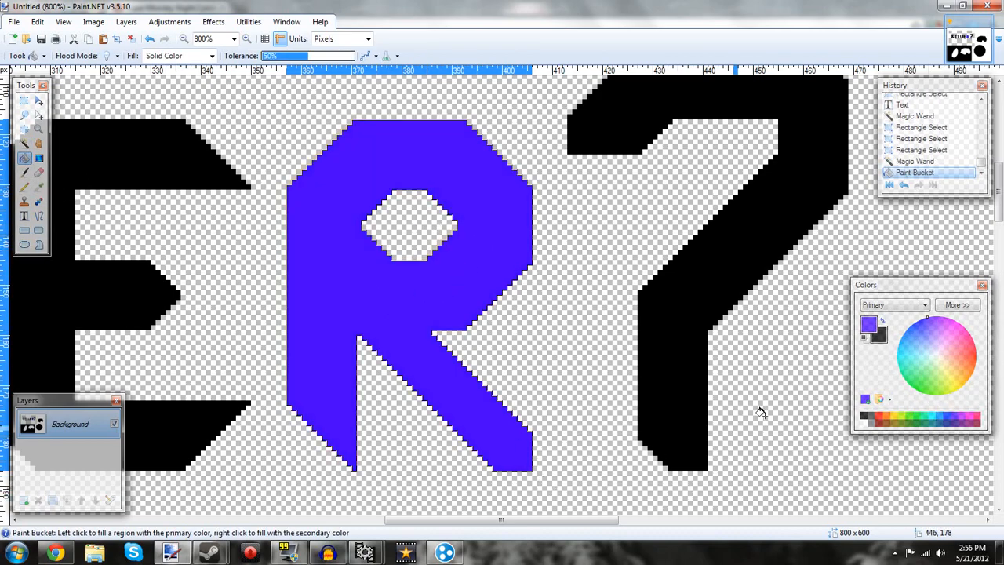
pyautogui.click(424, 282)
# Select the letter L with the Magic Wand and fill it with pink using the Paint Bucket.
pyautogui.moveTo(474, 521); pyautogui.dragTo(275, 521)
pyautogui.click(24, 143)
pyautogui.click(361, 230)
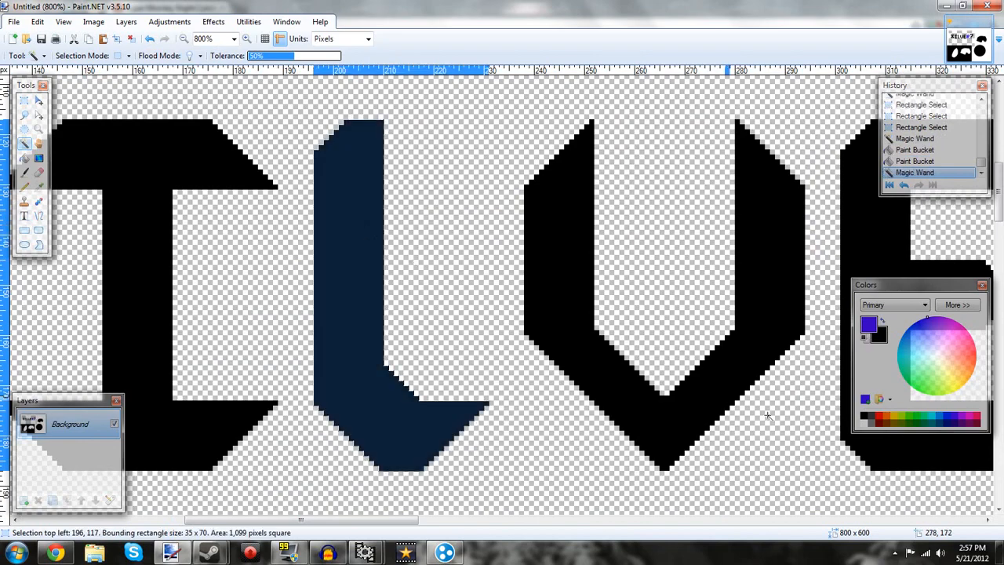
pyautogui.click(978, 417)
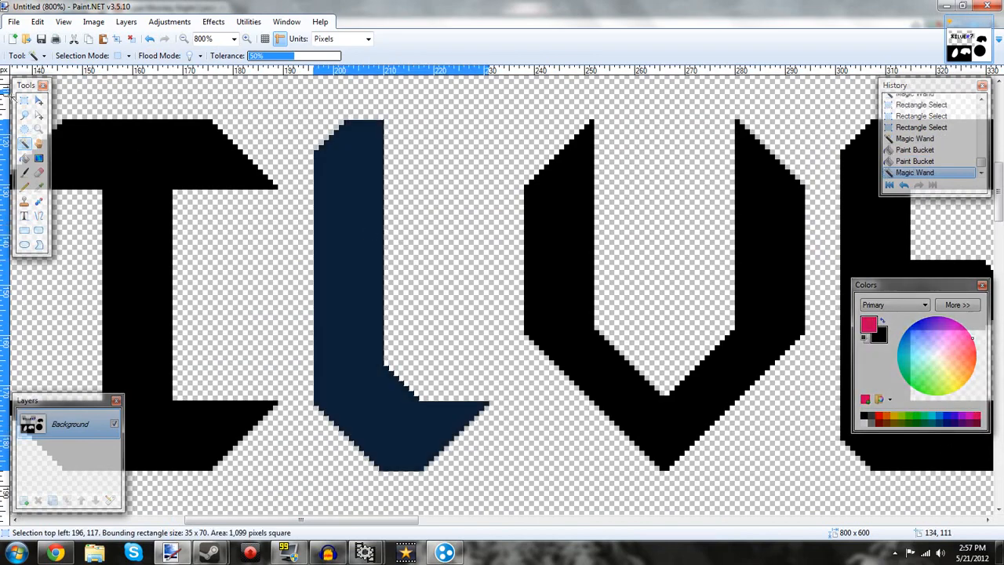
pyautogui.click(24, 157)
pyautogui.click(374, 228)
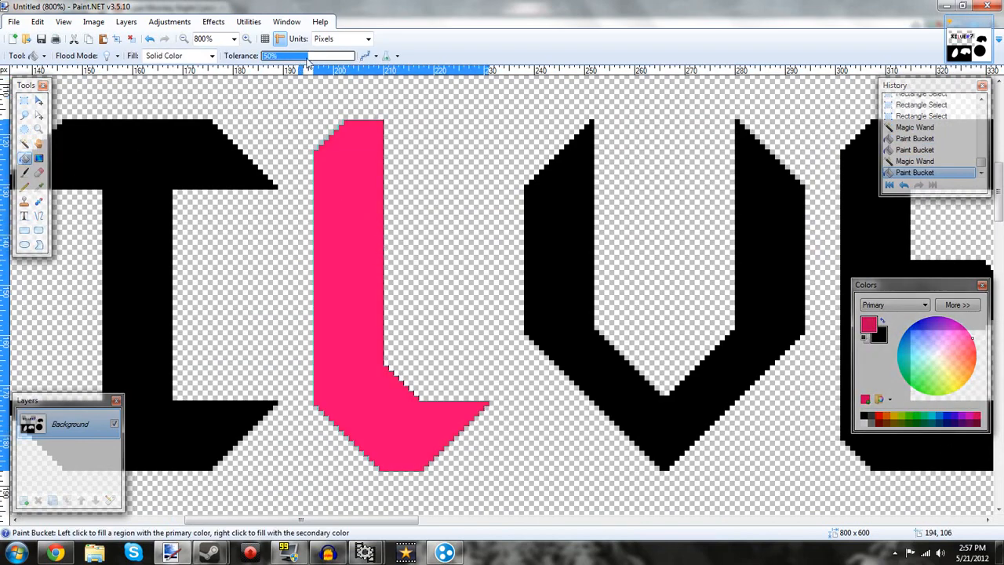
# Set the Magic Wand's flood mode to Global and select every black area by sampling the letter I.
pyautogui.click(185, 39)
pyautogui.click(184, 39)
pyautogui.click(184, 39)
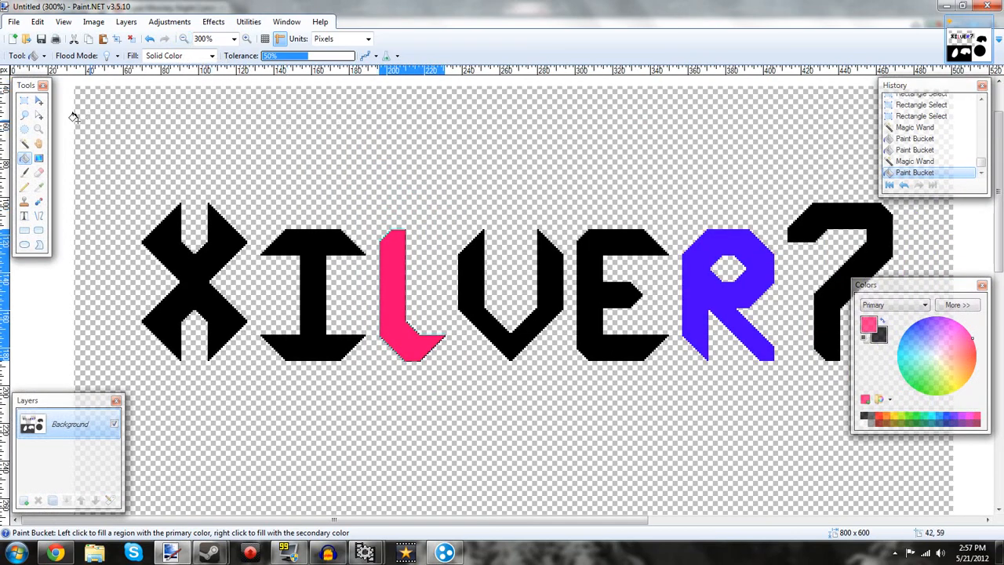
pyautogui.click(24, 146)
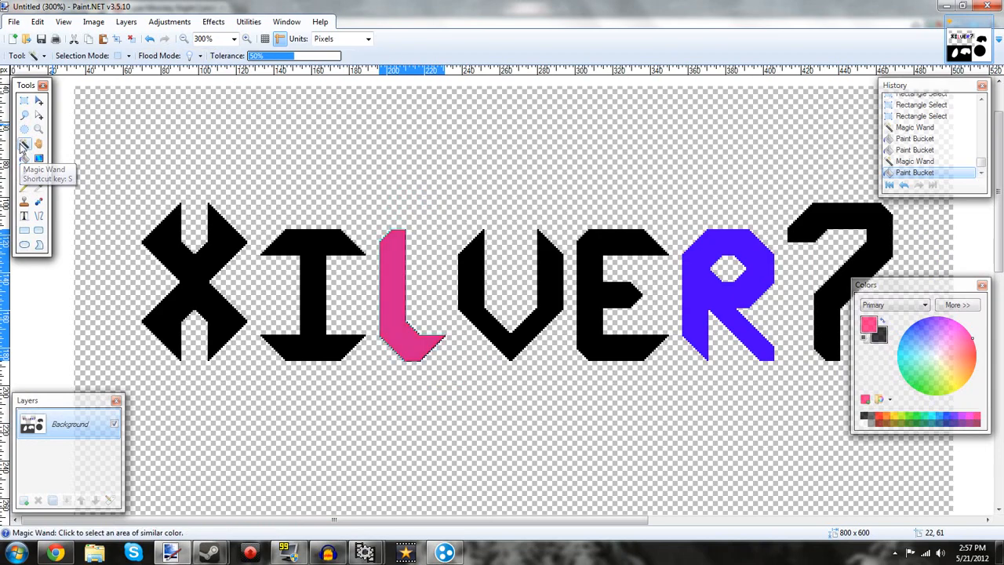
pyautogui.click(196, 56)
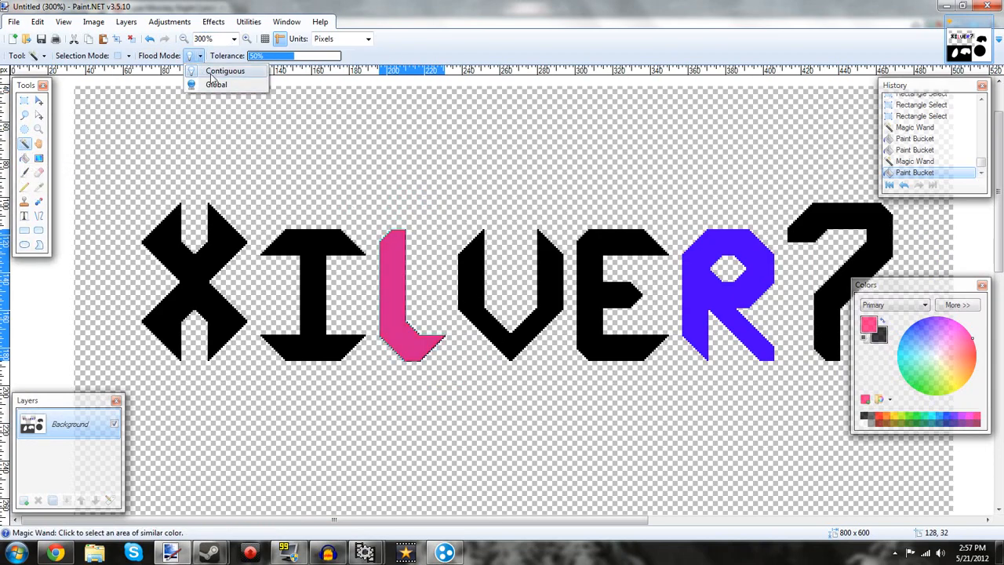
pyautogui.click(212, 85)
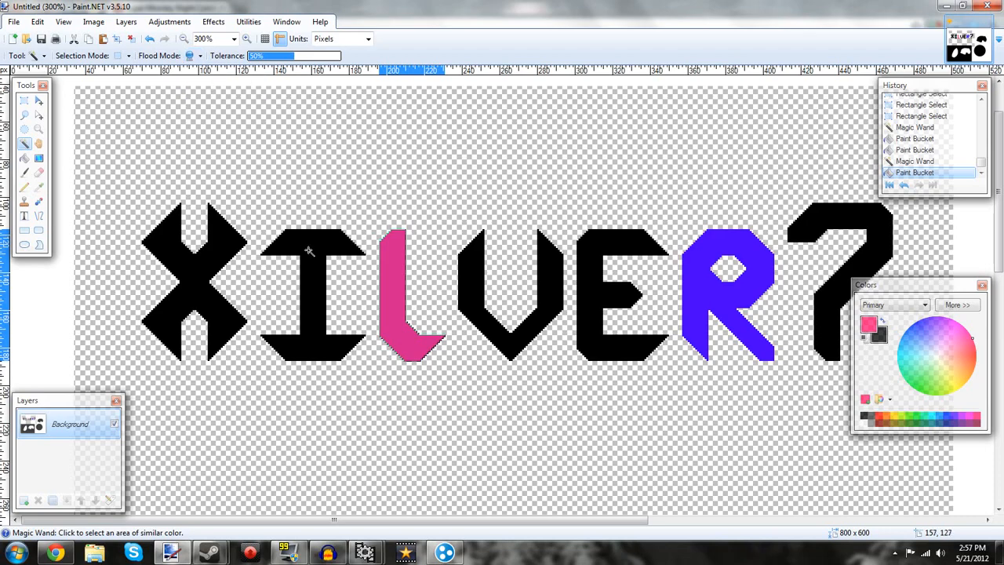
pyautogui.click(312, 251)
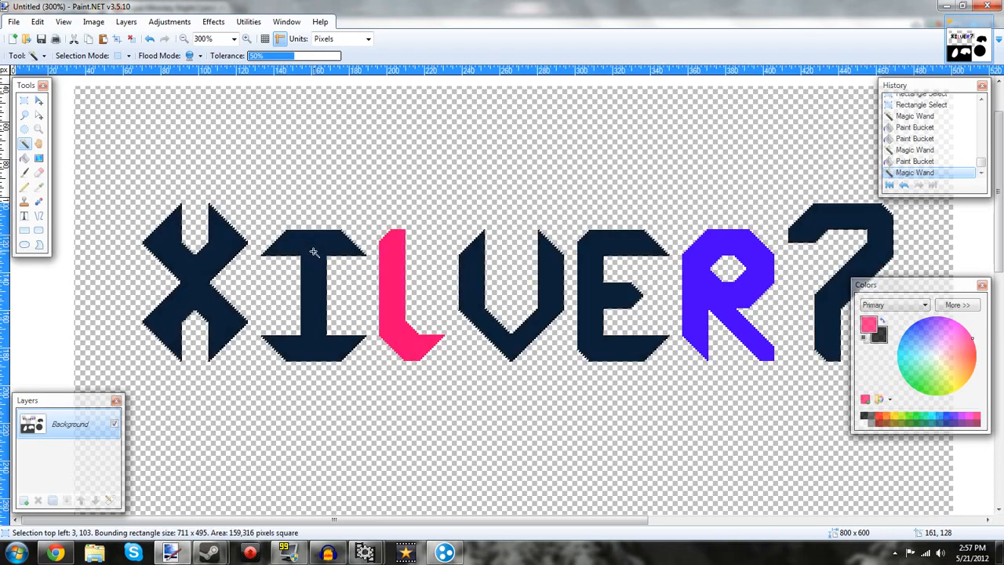
# Set the Magic Wand's flood mode back to Contiguous and select only the letter E.
pyautogui.click(199, 56)
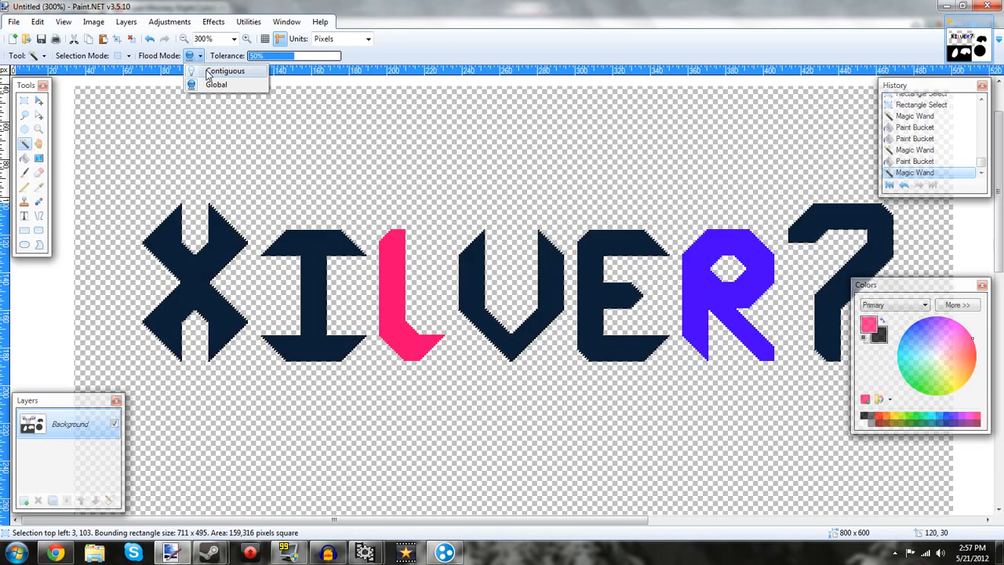
pyautogui.click(212, 71)
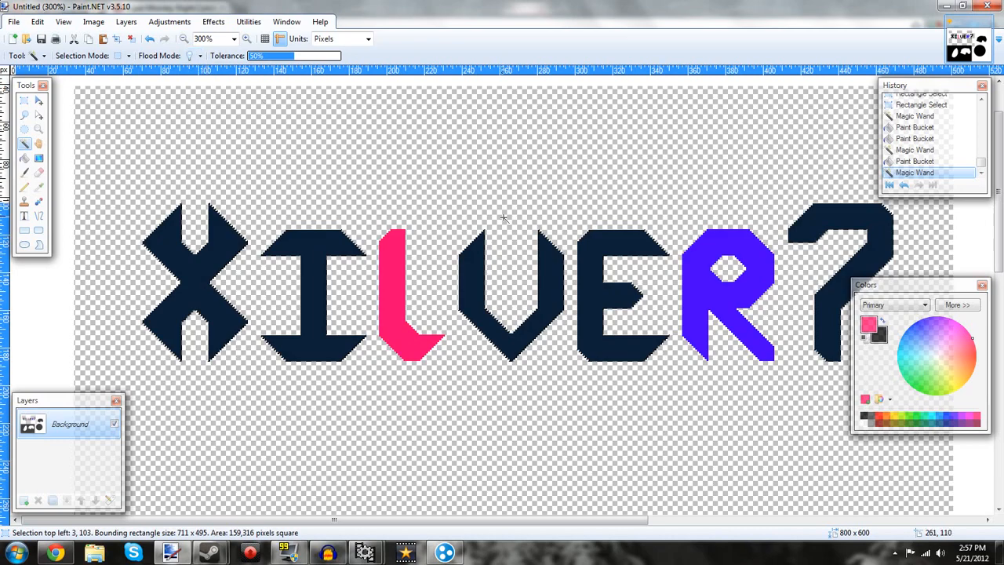
pyautogui.click(592, 257)
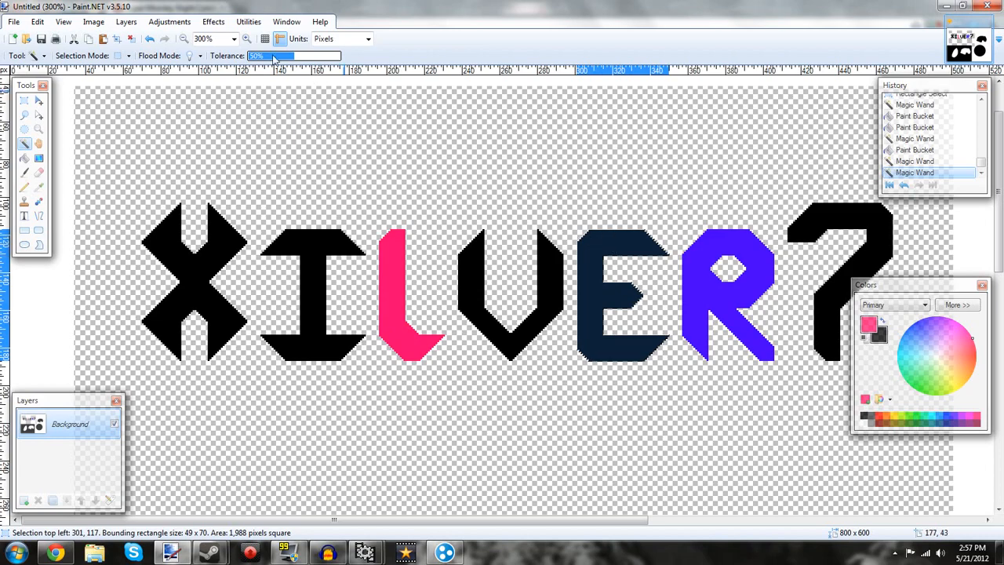
# Set the Magic Wand's flood mode to Global, select the transparent pixels around the E, and replace that selection with all black areas.
pyautogui.click(246, 39)
pyautogui.click(247, 38)
pyautogui.click(246, 38)
pyautogui.click(246, 39)
pyautogui.click(246, 38)
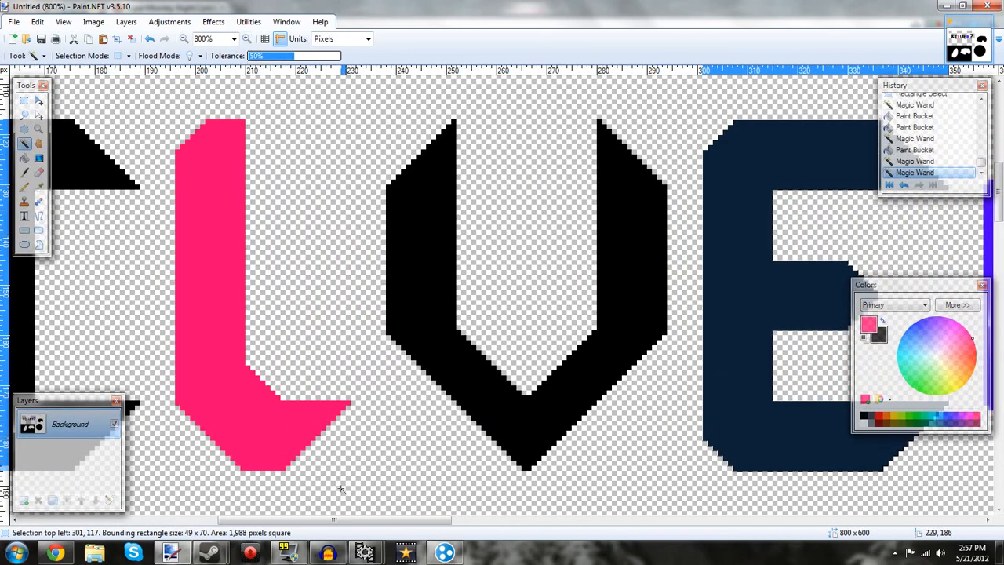
pyautogui.moveTo(352, 520); pyautogui.dragTo(418, 514)
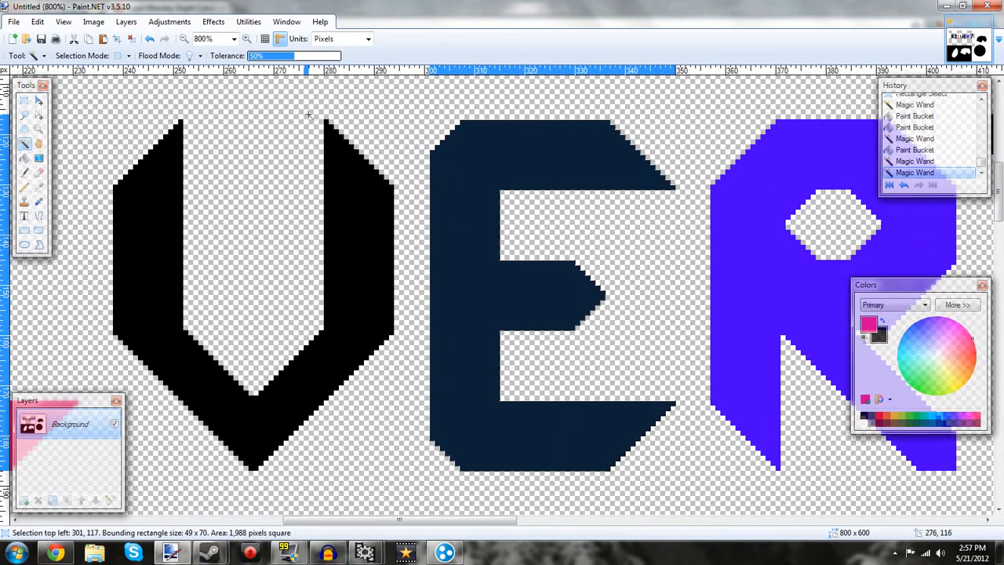
pyautogui.click(198, 56)
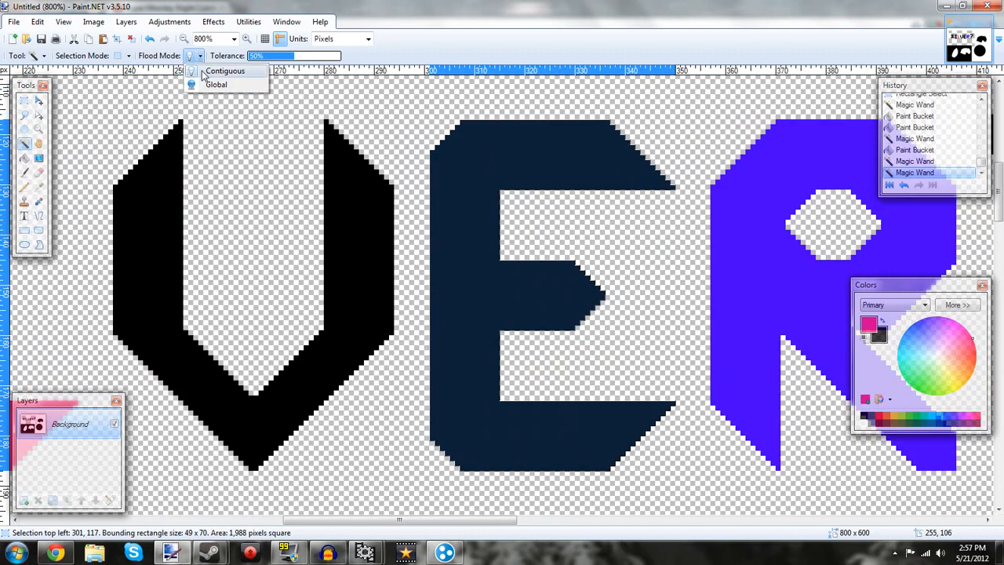
pyautogui.click(216, 84)
pyautogui.click(505, 201)
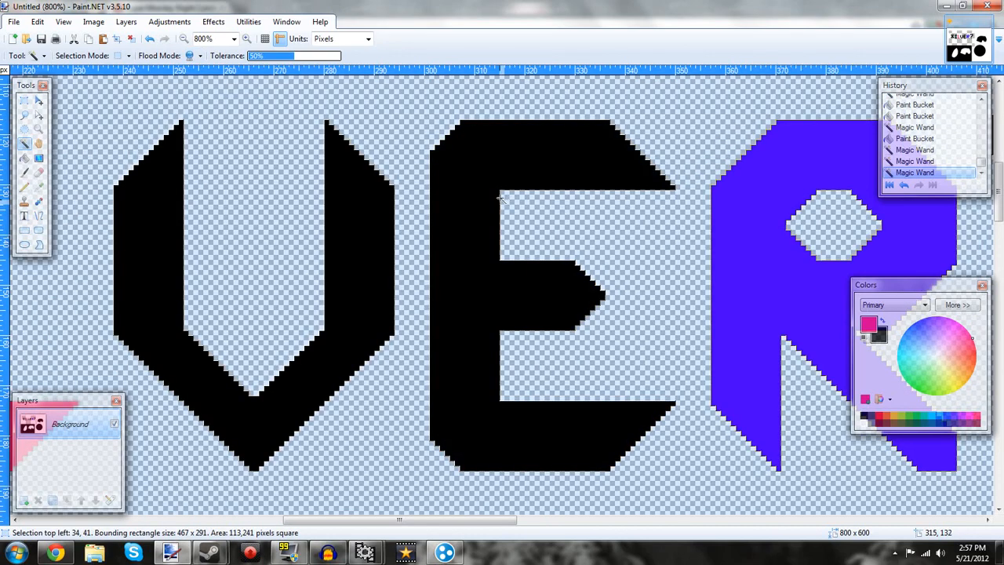
pyautogui.click(467, 152)
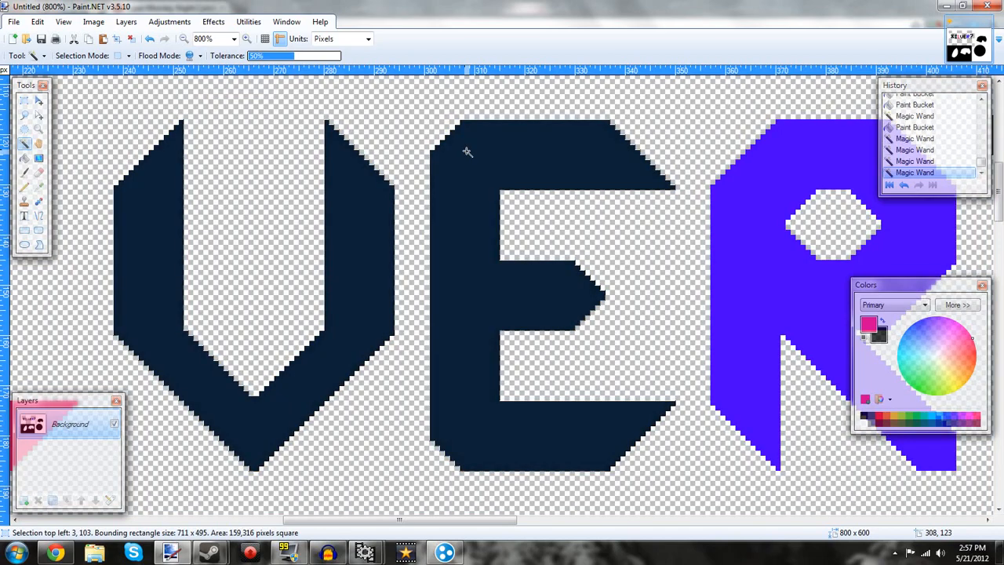
# Try filling all the selected black areas with the pink primary color, and undo the fill.
pyautogui.click(184, 39)
pyautogui.click(184, 38)
pyautogui.click(184, 39)
pyautogui.click(185, 38)
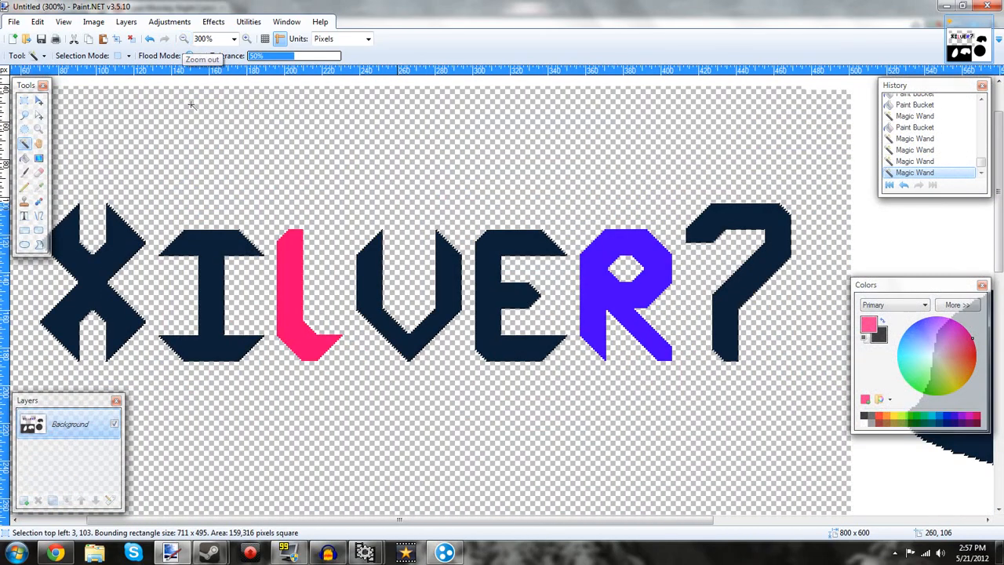
pyautogui.click(25, 158)
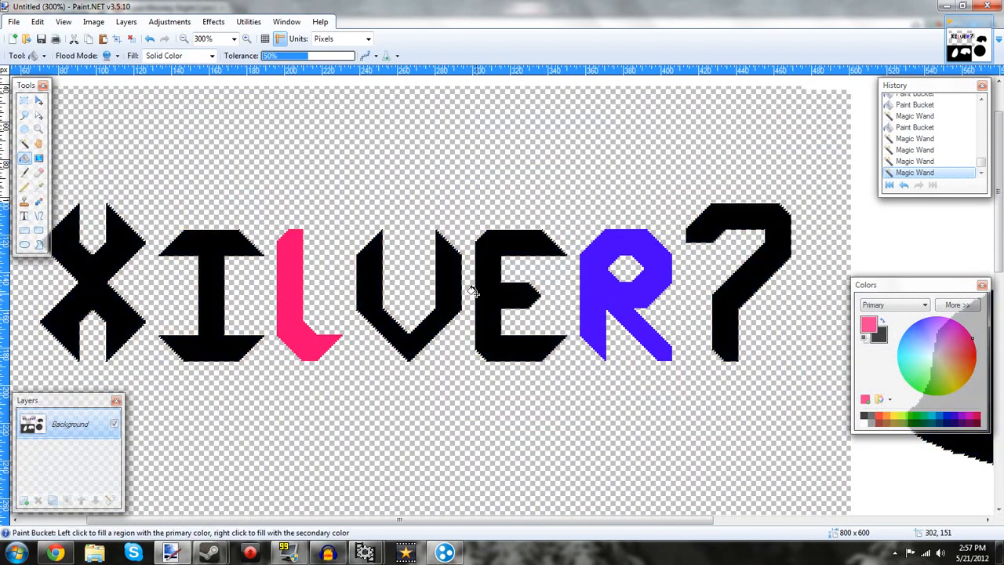
pyautogui.click(497, 296)
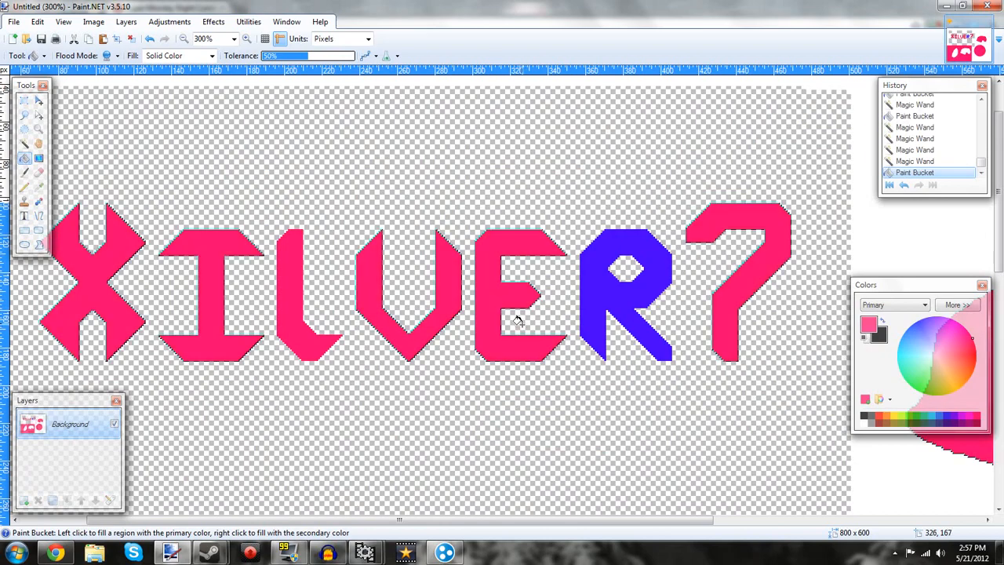
pyautogui.hotkey('ctrl', 'z')
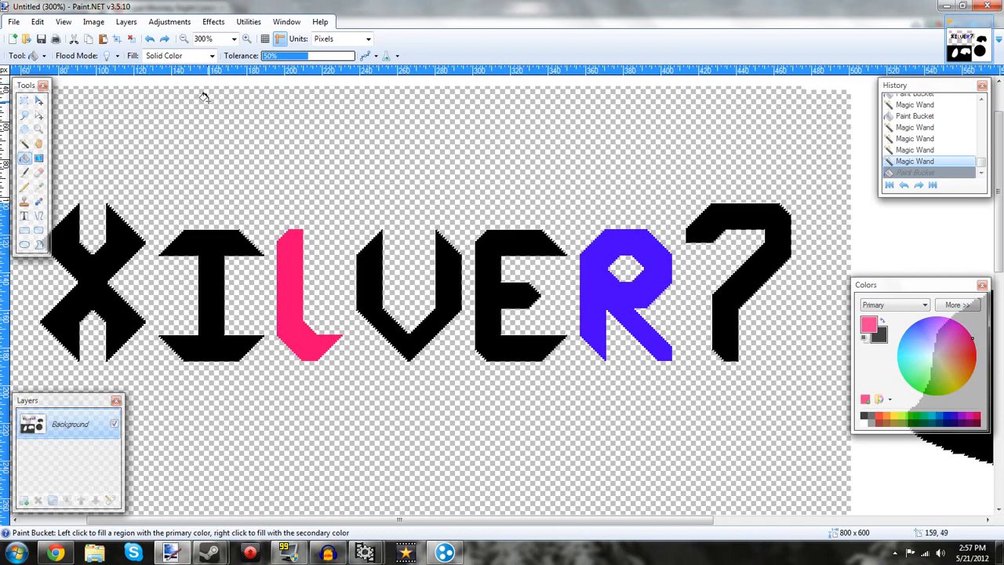
# Set the Magic Wand's tolerance to 100% and make a selection by sampling the black letter E.
pyautogui.click(248, 39)
pyautogui.click(247, 39)
pyautogui.click(247, 38)
pyautogui.click(247, 38)
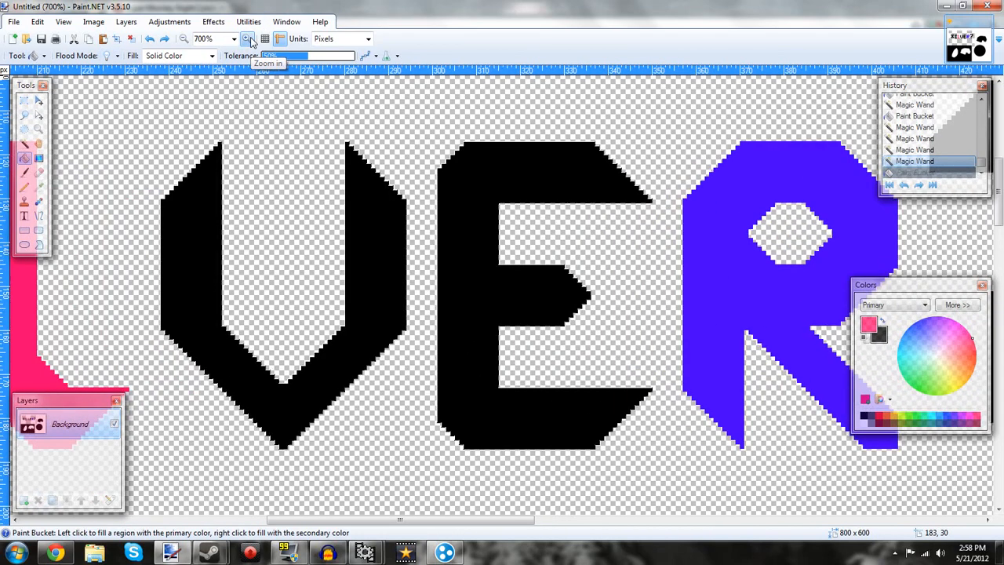
pyautogui.click(247, 39)
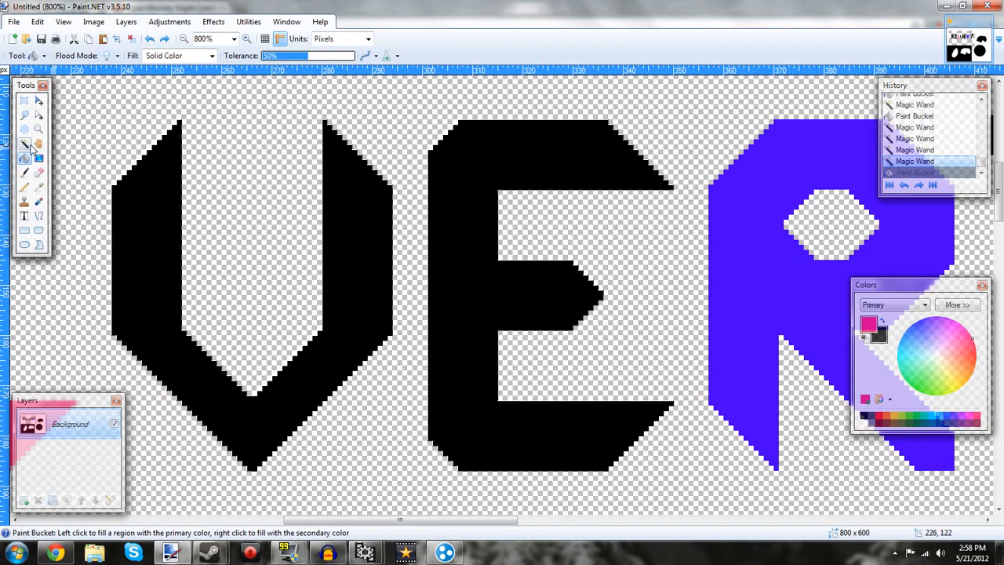
pyautogui.click(24, 144)
pyautogui.click(199, 57)
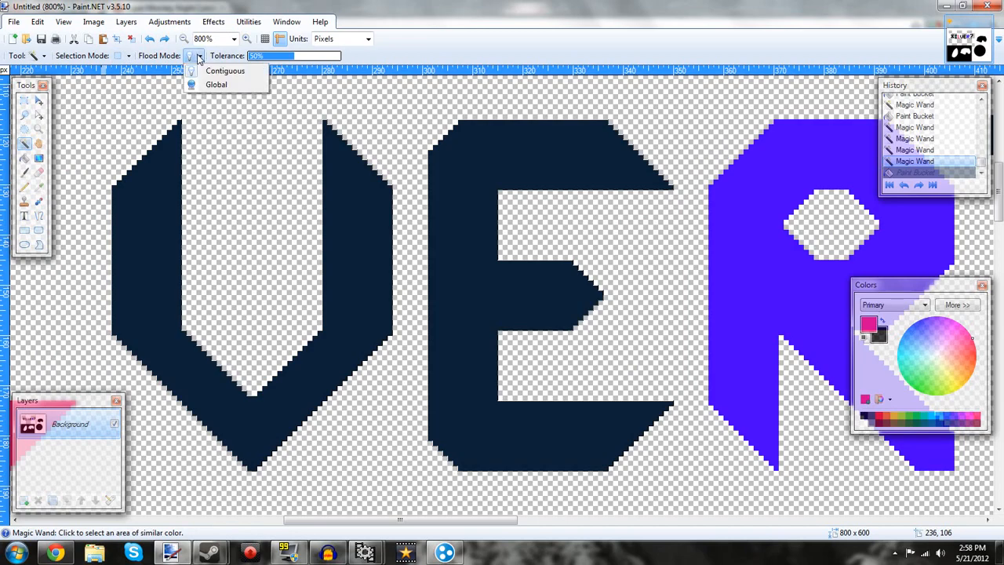
pyautogui.click(239, 57)
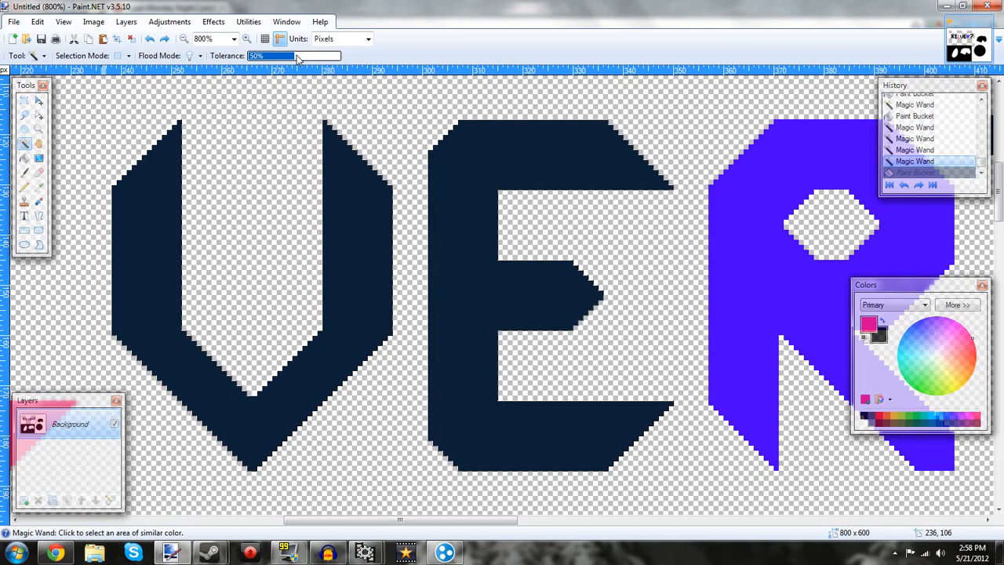
pyautogui.moveTo(298, 61); pyautogui.dragTo(342, 58)
pyautogui.click(444, 155)
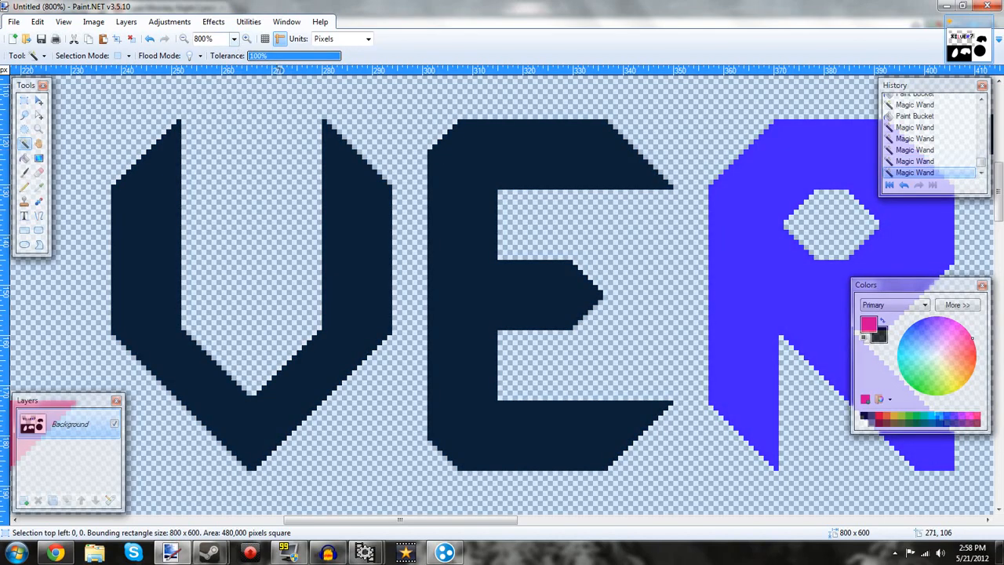
# Examine the extent of the 100% tolerance selection across the whole canvas and close up around the letters V, E and R.
pyautogui.click(186, 38)
pyautogui.click(185, 39)
pyautogui.click(186, 38)
pyautogui.click(186, 38)
pyautogui.click(186, 38)
pyautogui.click(186, 39)
pyautogui.click(186, 38)
pyautogui.click(186, 39)
pyautogui.click(186, 39)
pyautogui.click(186, 39)
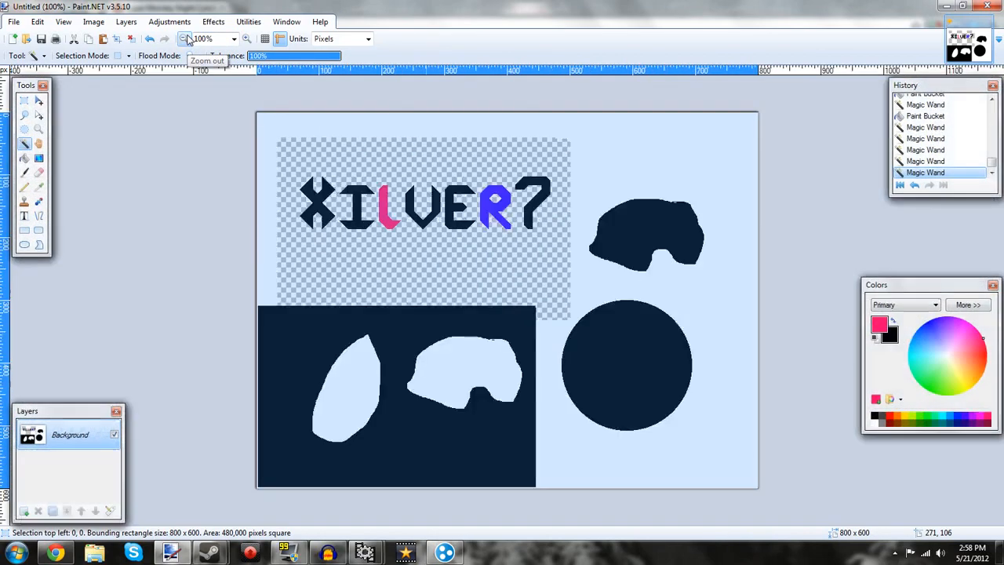
pyautogui.click(248, 39)
pyautogui.click(248, 40)
pyautogui.click(248, 39)
pyautogui.click(248, 39)
pyautogui.click(248, 39)
pyautogui.click(248, 39)
pyautogui.click(248, 39)
pyautogui.click(248, 40)
pyautogui.scroll(10, 661, 287)
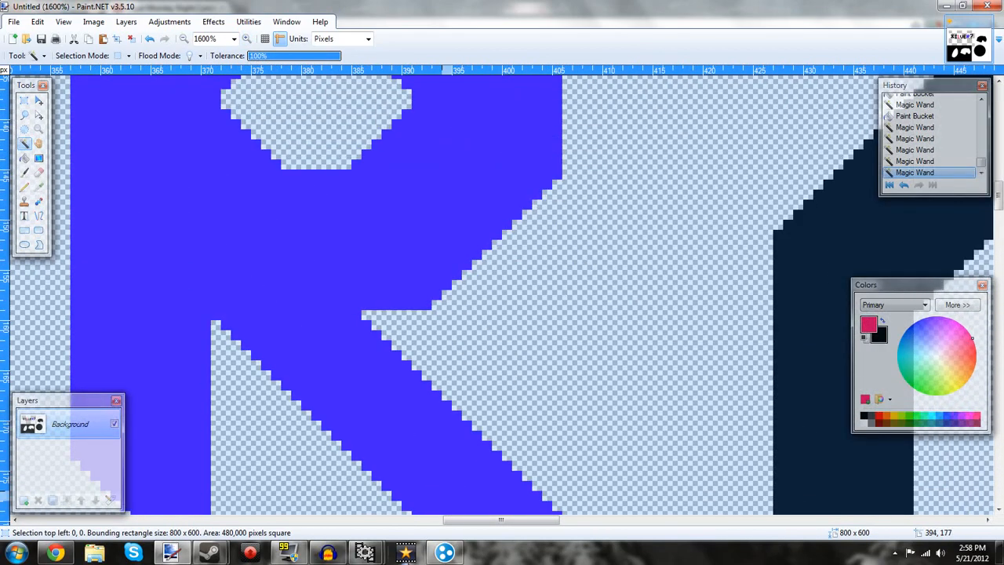
pyautogui.moveTo(451, 519); pyautogui.dragTo(365, 521)
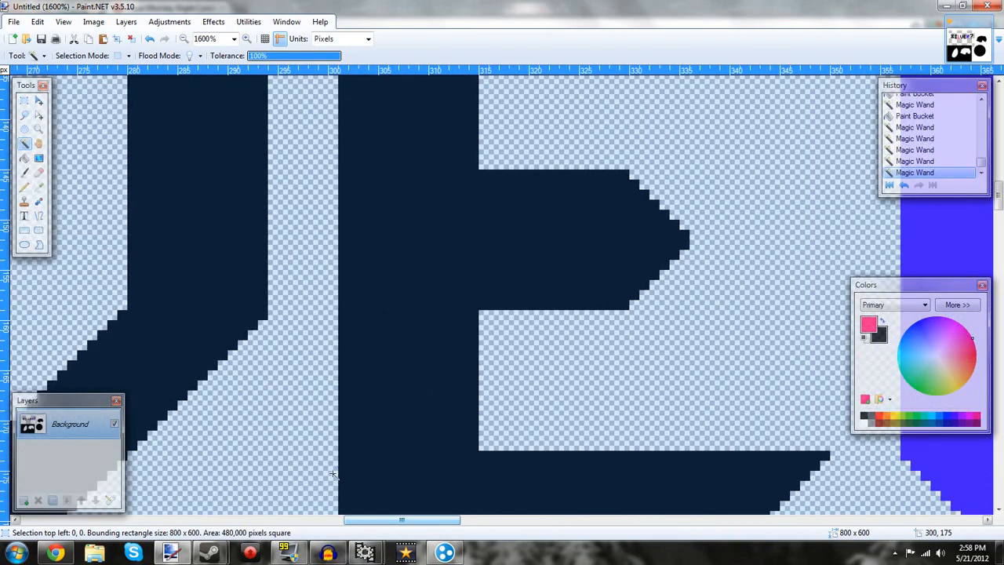
pyautogui.click(183, 41)
pyautogui.click(183, 40)
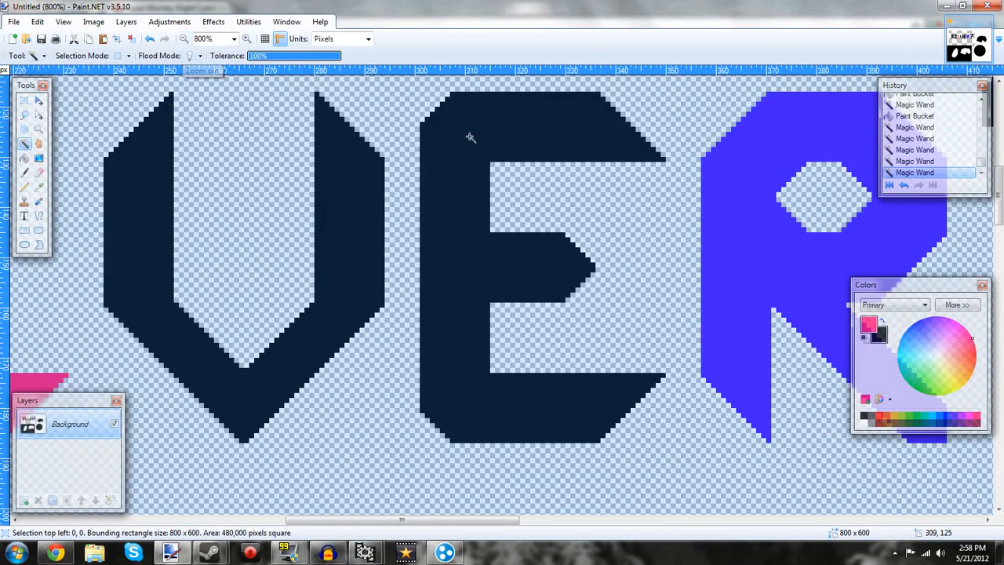
pyautogui.hscroll(5, 565, 494)
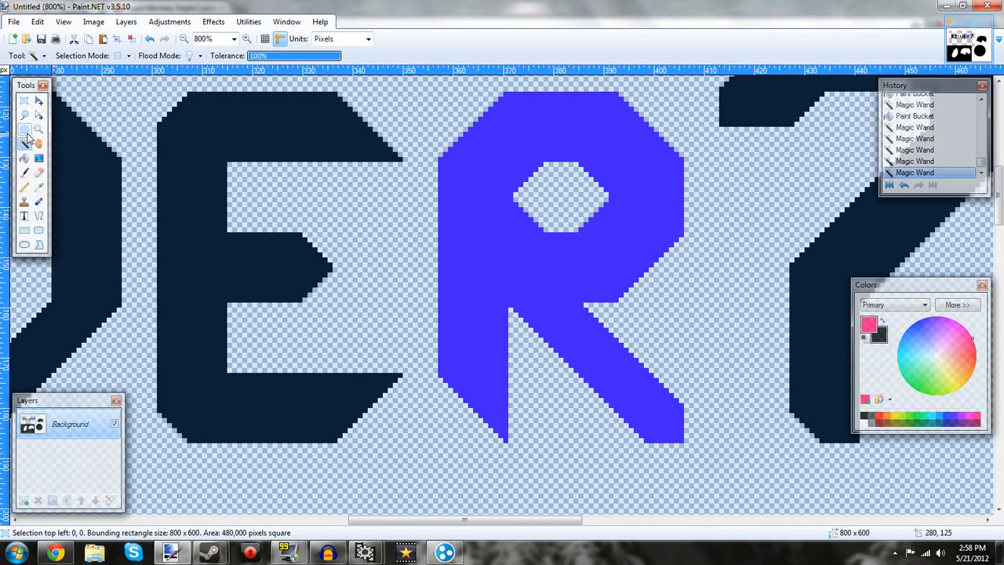
# Clear the selection, select a rectangle of about 10 x 12 pixels inside the blue letter R, and fill it with pink.
pyautogui.press('s')
pyautogui.hotkey('ctrl', 'd')
pyautogui.moveTo(464, 229)
pyautogui.mouseDown()
pyautogui.moveTo(529, 281)
pyautogui.moveTo(514, 287)
pyautogui.mouseUp()
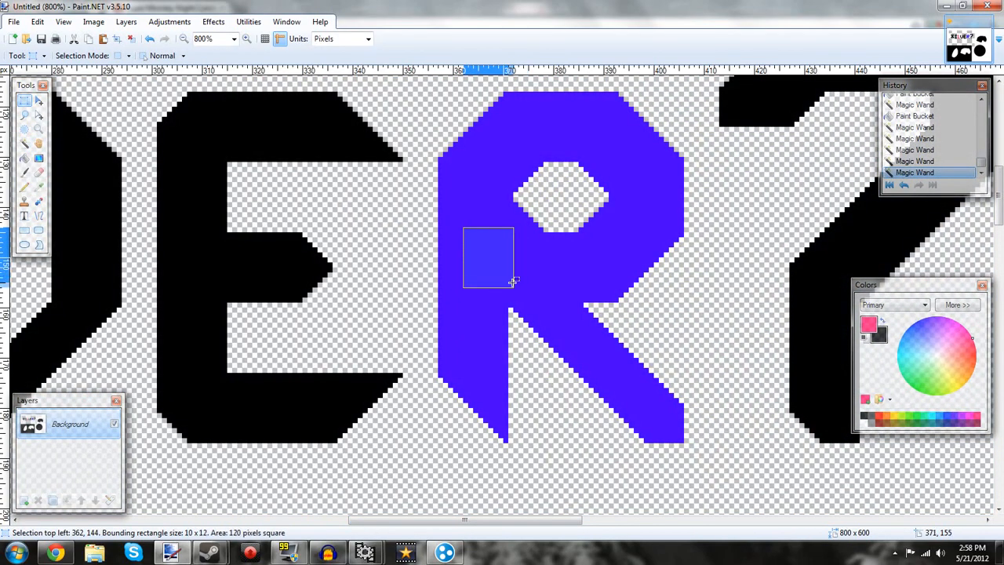
pyautogui.press('f')
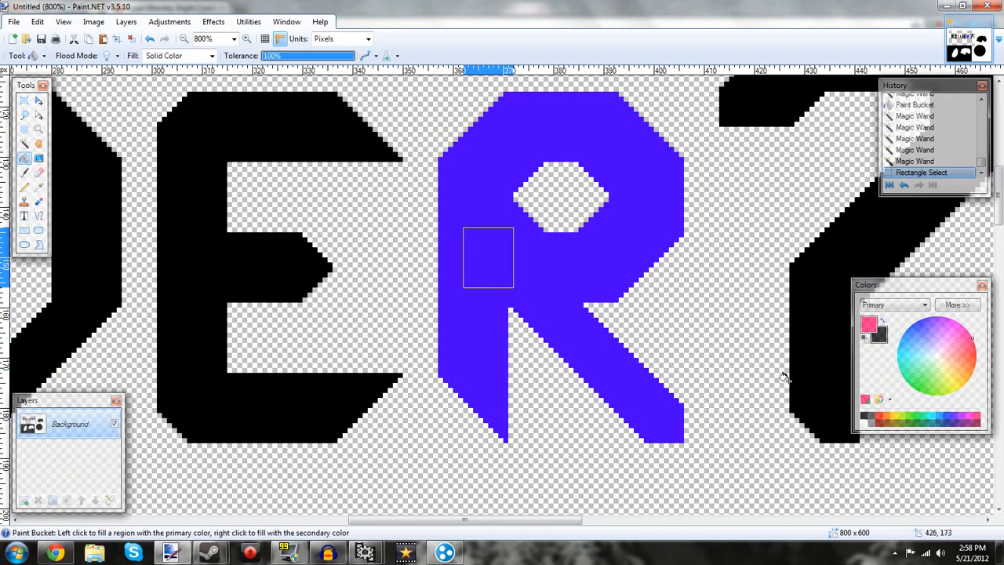
pyautogui.click(478, 240)
# Select a rectangle of about 8 x 9 pixels overlapping the pink square, swap the primary and secondary colors, and fill it with black.
pyautogui.click(24, 100)
pyautogui.moveTo(484, 219); pyautogui.dragTo(523, 258)
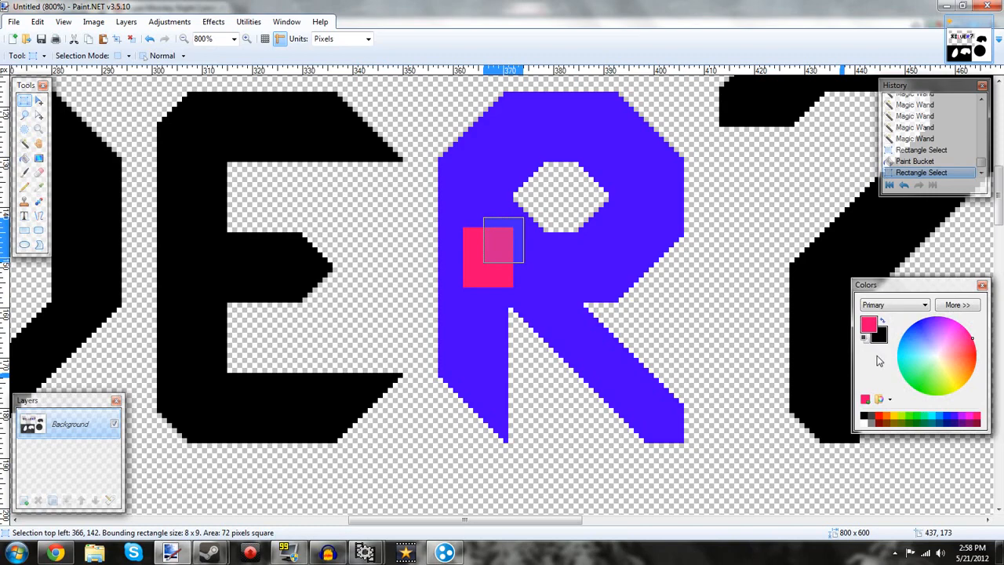
pyautogui.click(882, 322)
pyautogui.click(25, 157)
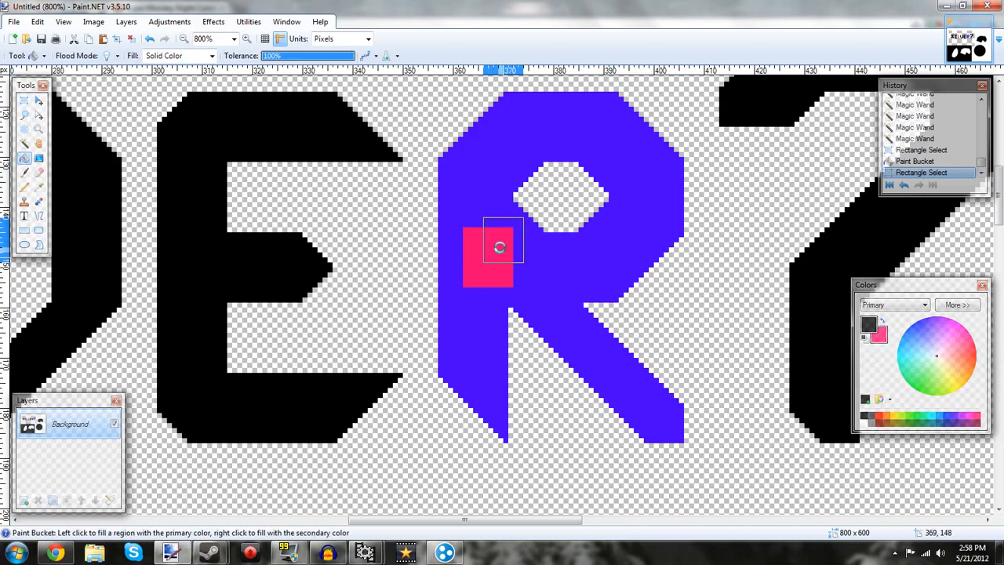
pyautogui.click(497, 242)
# Make a Magic Wand selection at 100% tolerance by sampling the blue area of the letter R around the small squares.
pyautogui.click(23, 100)
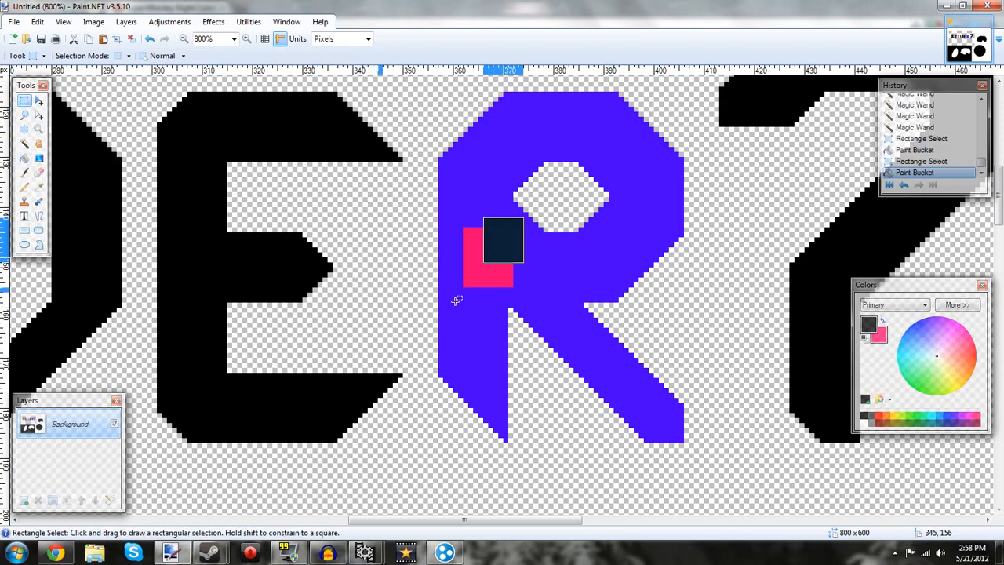
pyautogui.click(24, 143)
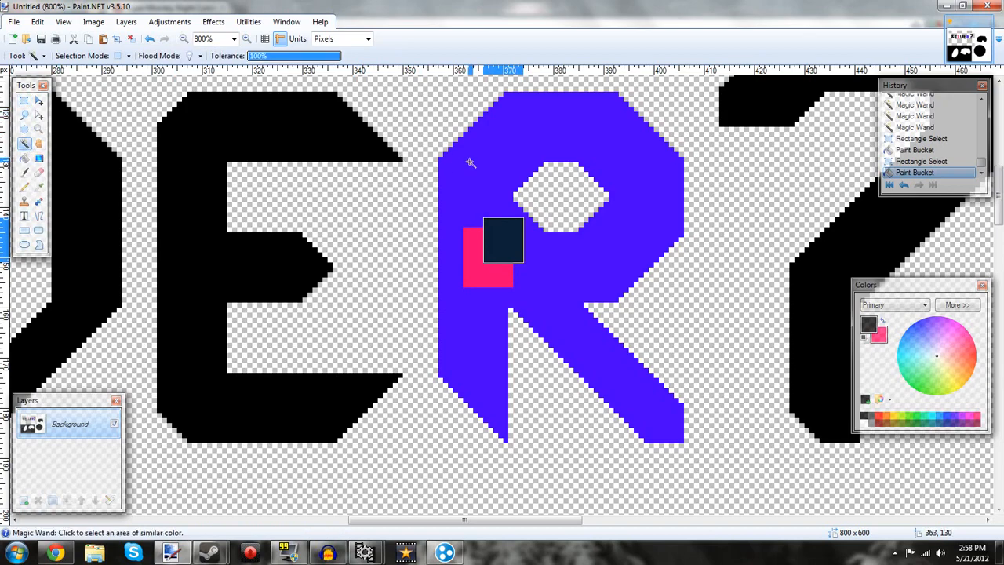
pyautogui.click(492, 177)
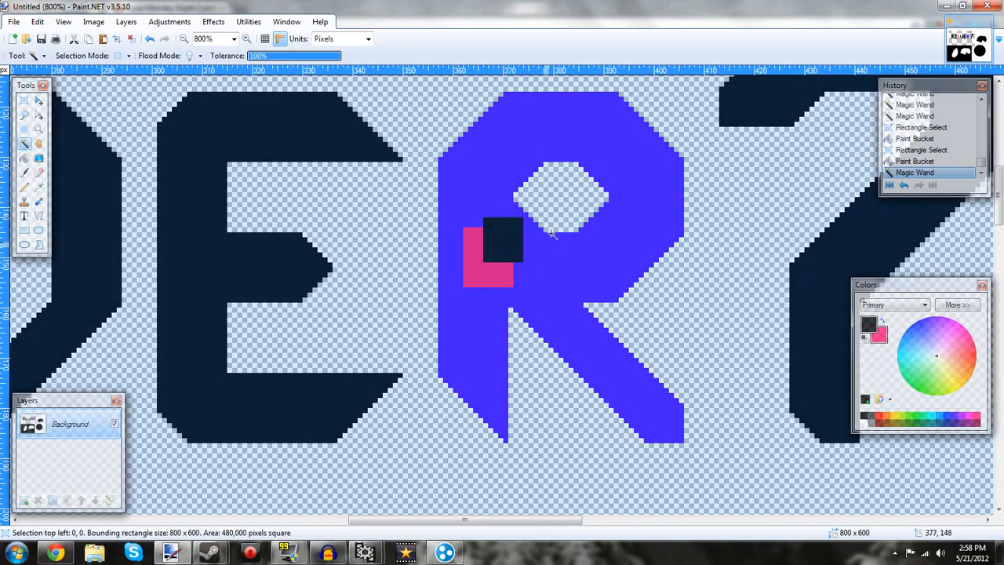
pyautogui.click(523, 213)
pyautogui.click(497, 206)
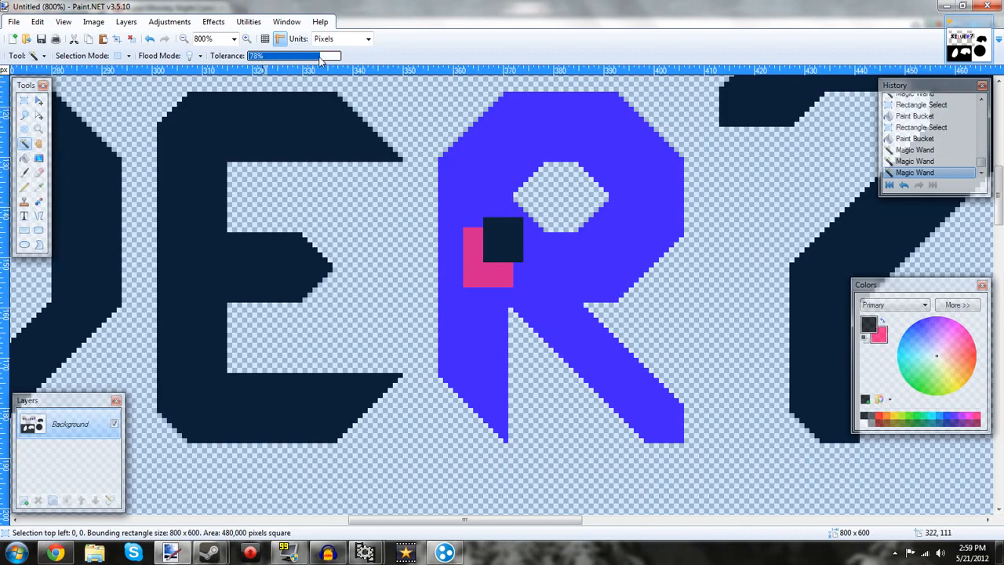
# Reselect the blue letter R with the Magic Wand tolerance lowered to 78% and then to about 60%.
pyautogui.click(473, 168)
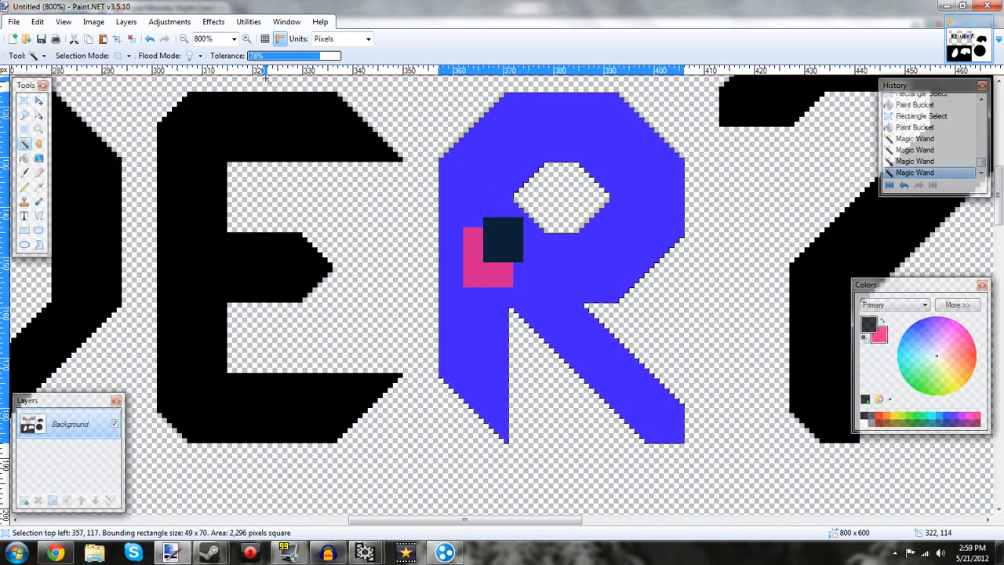
pyautogui.moveTo(306, 72); pyautogui.dragTo(296, 72)
pyautogui.click(475, 166)
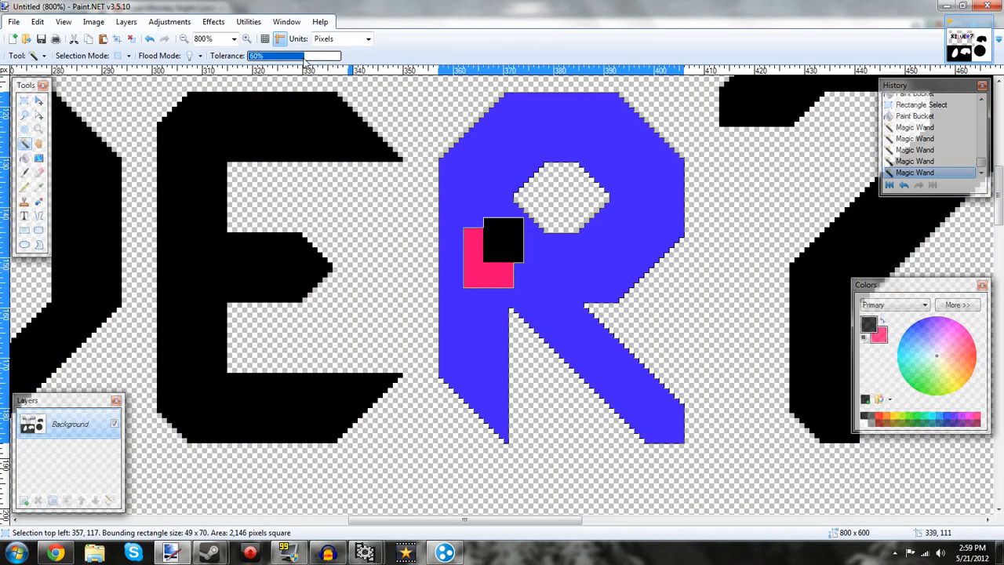
pyautogui.click(469, 192)
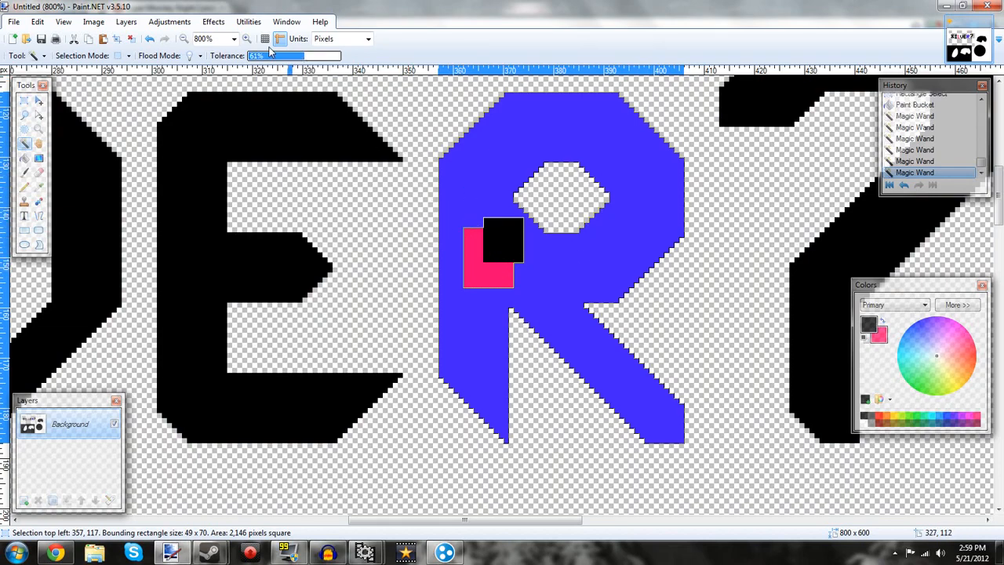
# Raise the Magic Wand's tolerance to 67% and higher, reselecting the blue letter R at each setting.
pyautogui.click(307, 56)
pyautogui.click(470, 164)
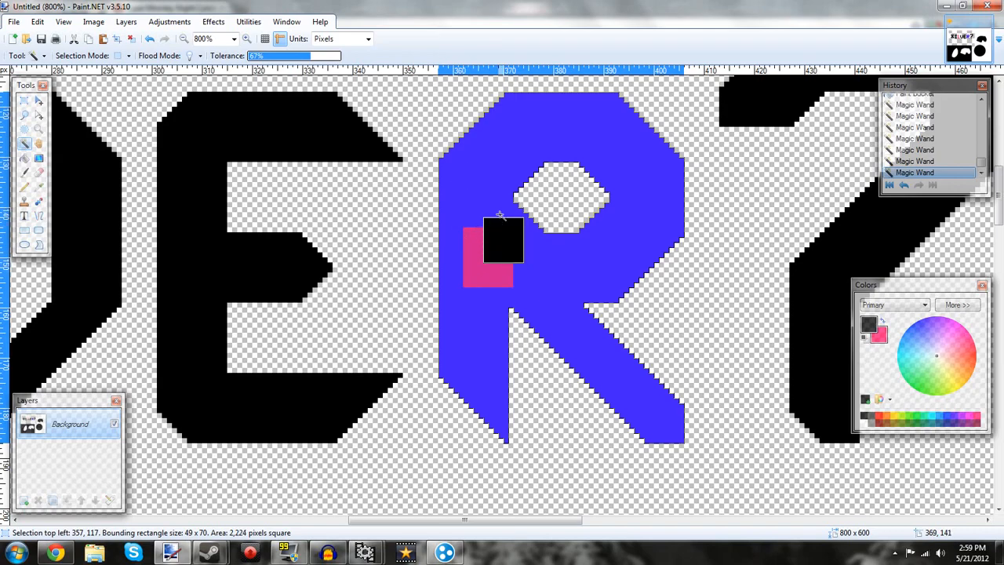
pyautogui.click(318, 55)
pyautogui.click(467, 225)
# Reselect the blue letter R at 0% tolerance, and set the Magic Wand's tolerance back to 50%.
pyautogui.click(265, 56)
pyautogui.click(457, 199)
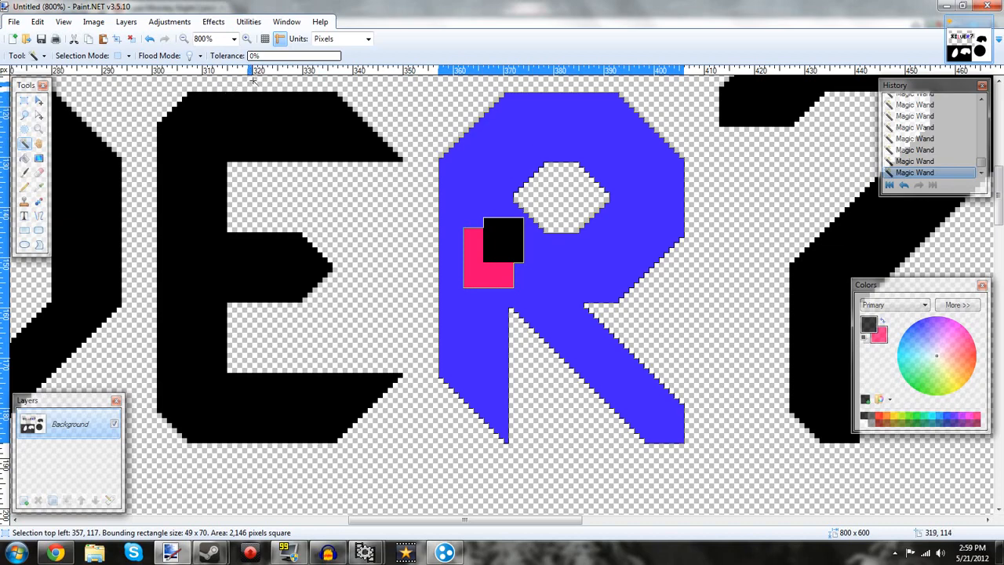
pyautogui.moveTo(259, 57); pyautogui.dragTo(297, 59)
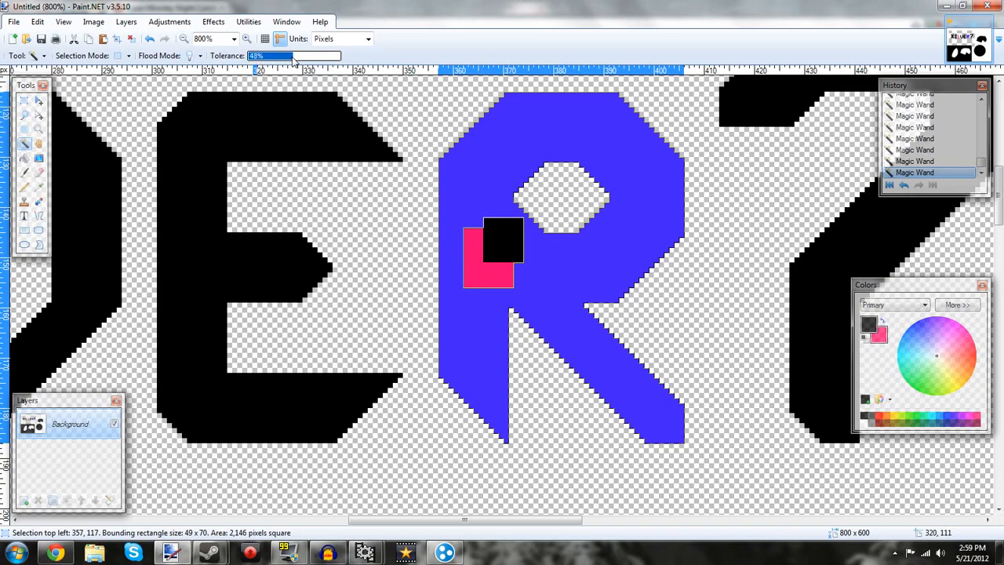
# Zoom out to 200%, look over the lettering and the shapes below with the Pan tool, and zoom out to 66%.
pyautogui.click(184, 39)
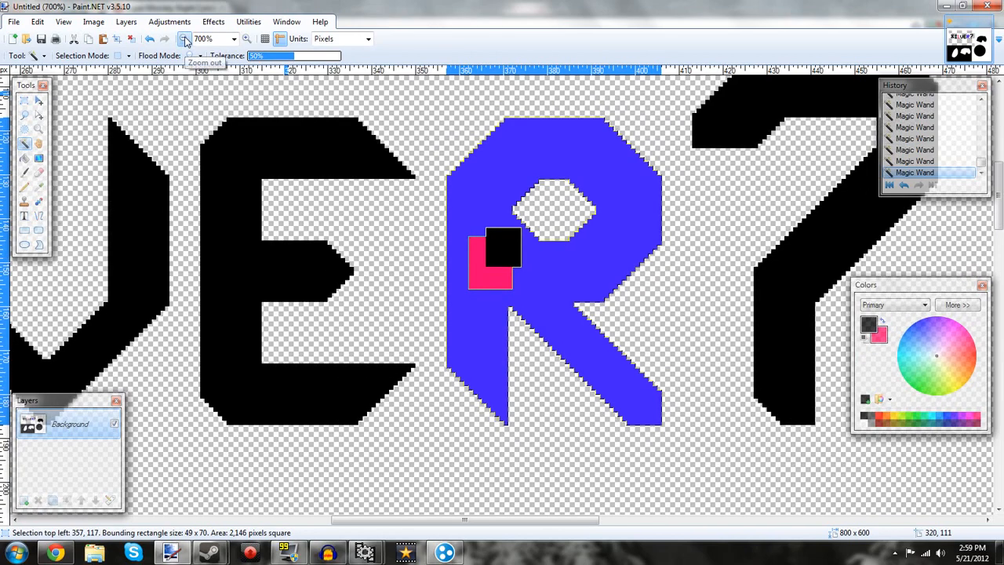
pyautogui.click(184, 39)
pyautogui.click(184, 40)
pyautogui.click(184, 39)
pyautogui.click(184, 39)
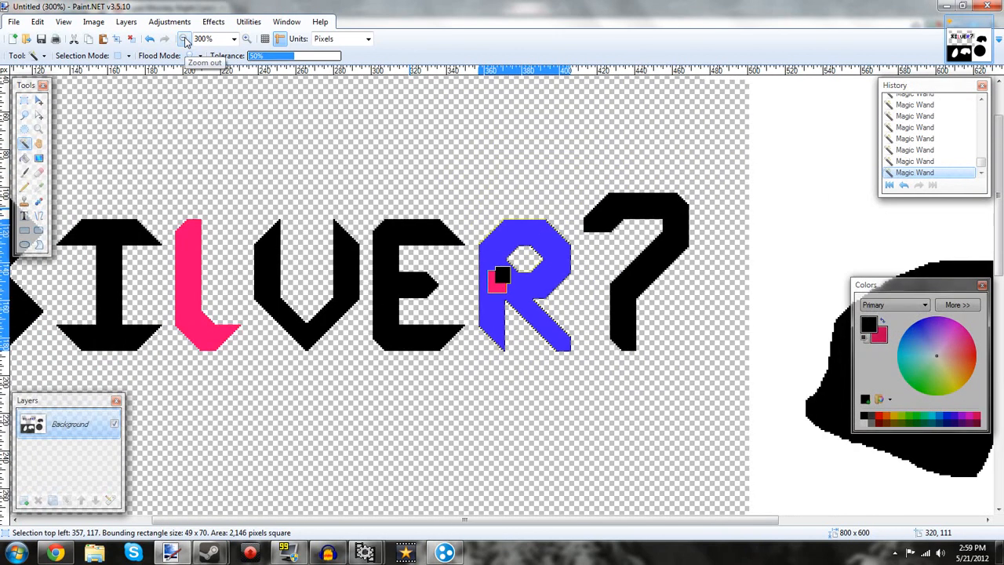
pyautogui.click(184, 39)
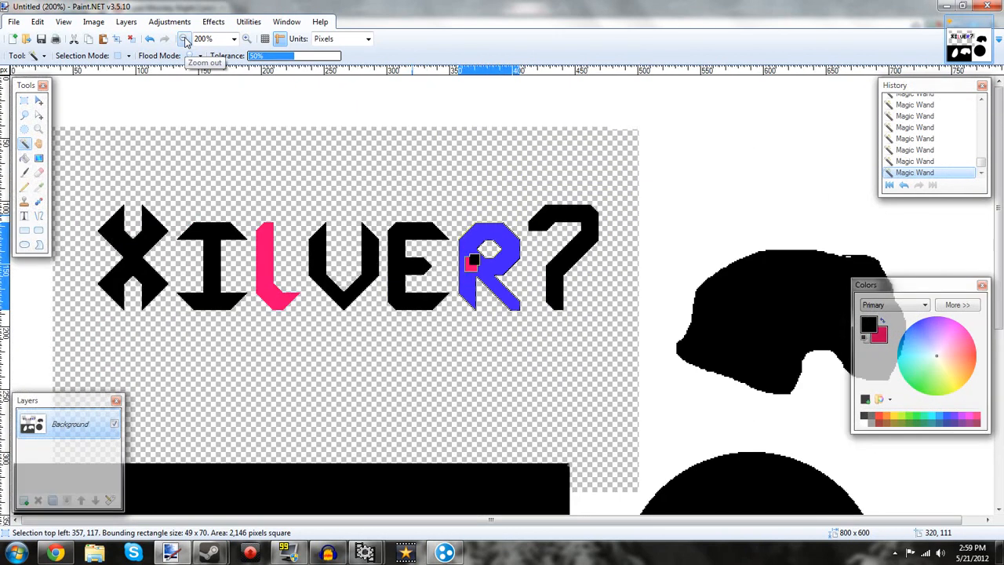
pyautogui.click(39, 144)
pyautogui.moveTo(221, 302); pyautogui.dragTo(263, 293)
pyautogui.moveTo(394, 521); pyautogui.dragTo(267, 495)
pyautogui.moveTo(169, 349); pyautogui.dragTo(333, 136)
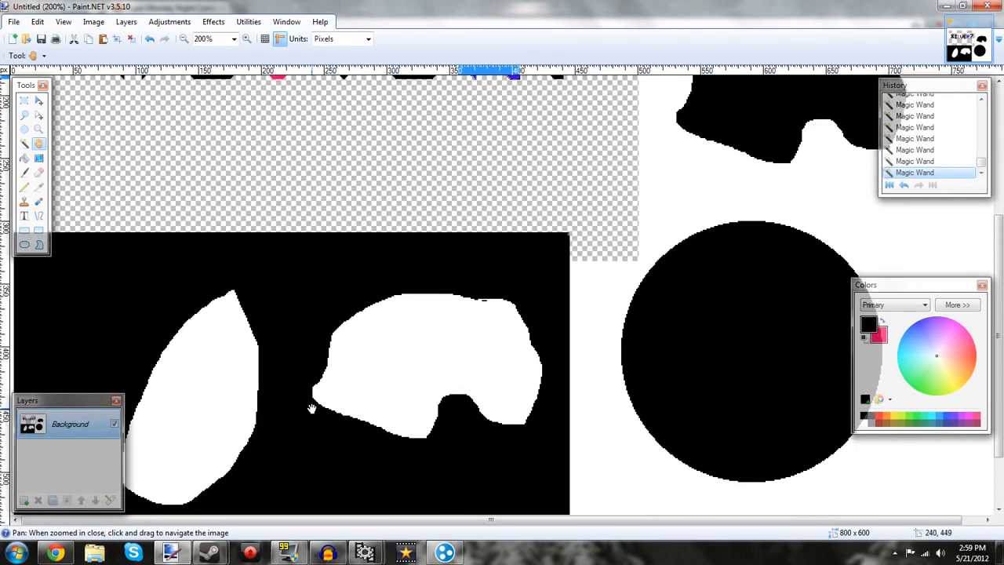
pyautogui.moveTo(312, 409); pyautogui.dragTo(330, 291)
pyautogui.moveTo(310, 328); pyautogui.dragTo(239, 478)
pyautogui.moveTo(606, 215); pyautogui.dragTo(492, 444)
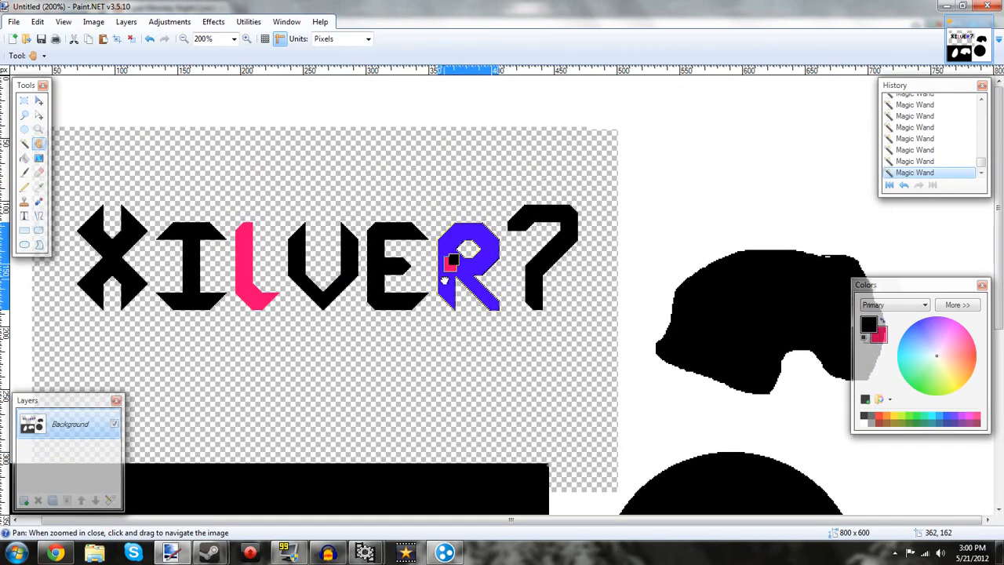
pyautogui.moveTo(446, 278); pyautogui.dragTo(466, 279)
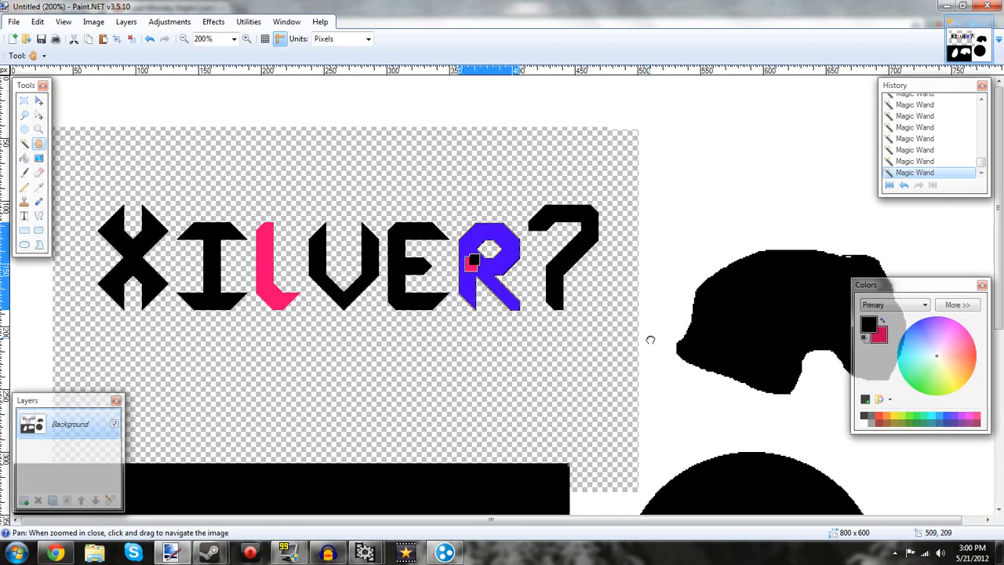
pyautogui.click(184, 39)
pyautogui.click(184, 39)
pyautogui.click(183, 39)
pyautogui.click(183, 40)
pyautogui.click(184, 40)
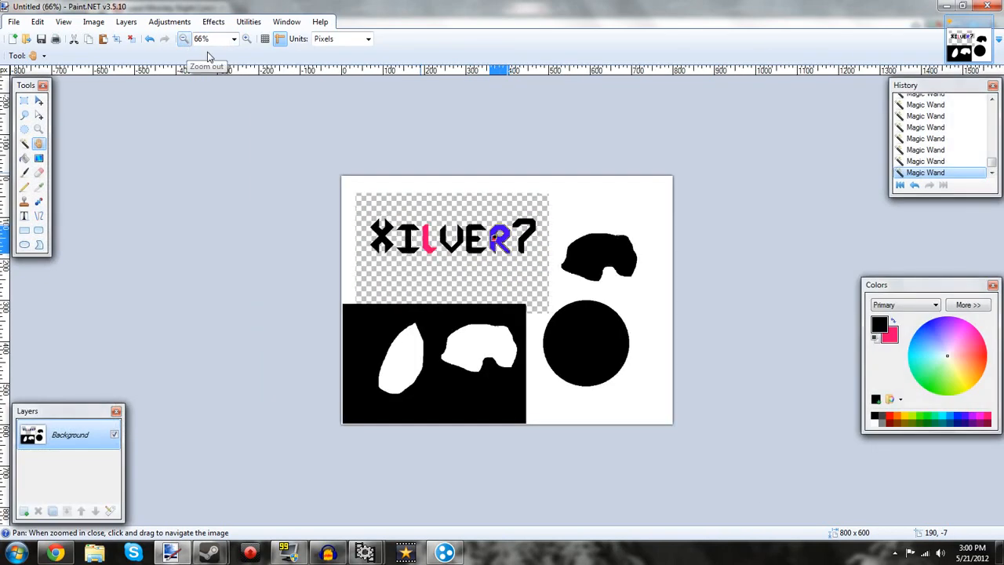
# Try filling the selected blue letter R with the black primary color, and undo the fill.
pyautogui.click(246, 39)
pyautogui.click(246, 39)
pyautogui.click(246, 39)
pyautogui.click(245, 38)
pyautogui.moveTo(411, 314); pyautogui.dragTo(489, 389)
pyautogui.click(25, 157)
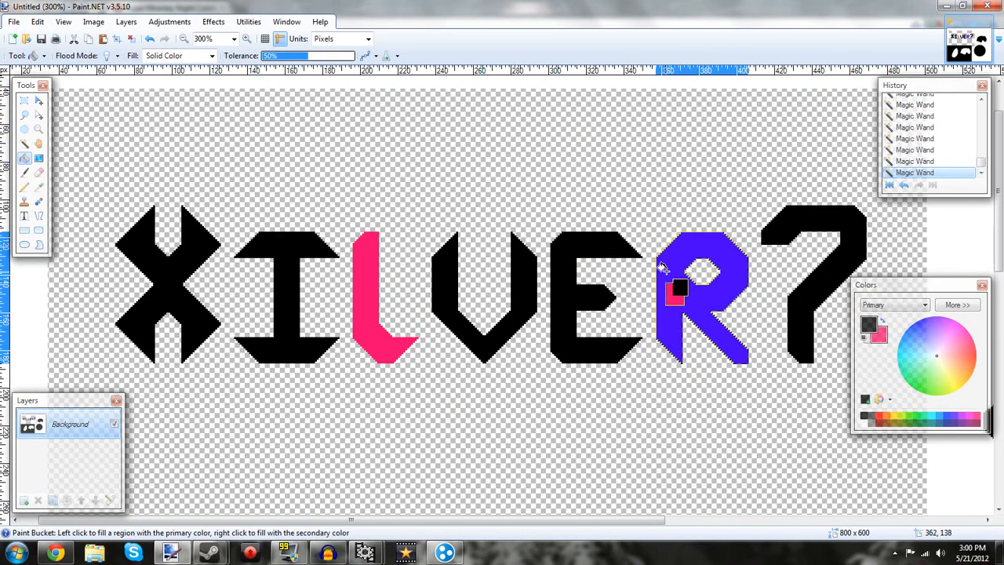
pyautogui.click(668, 281)
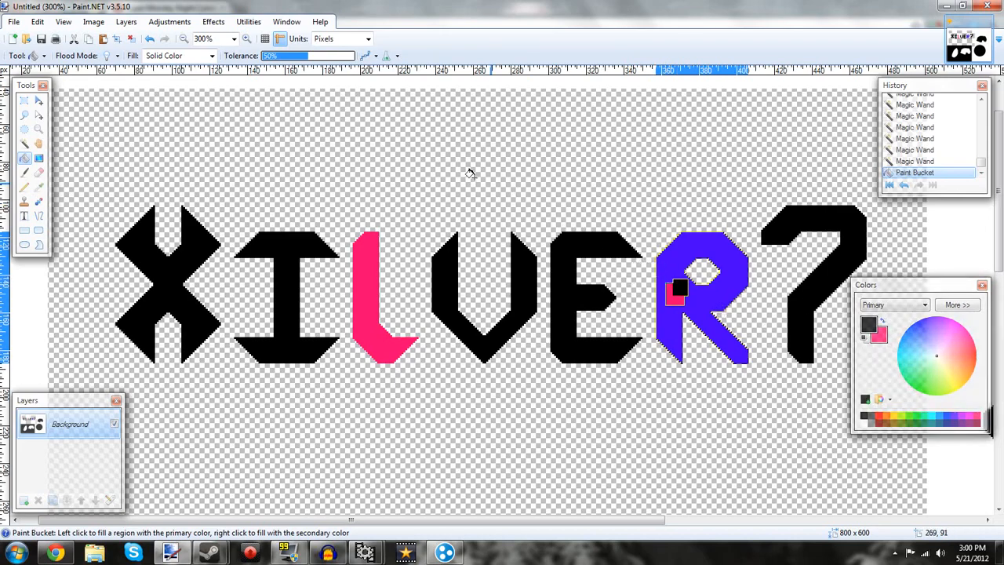
pyautogui.click(698, 248)
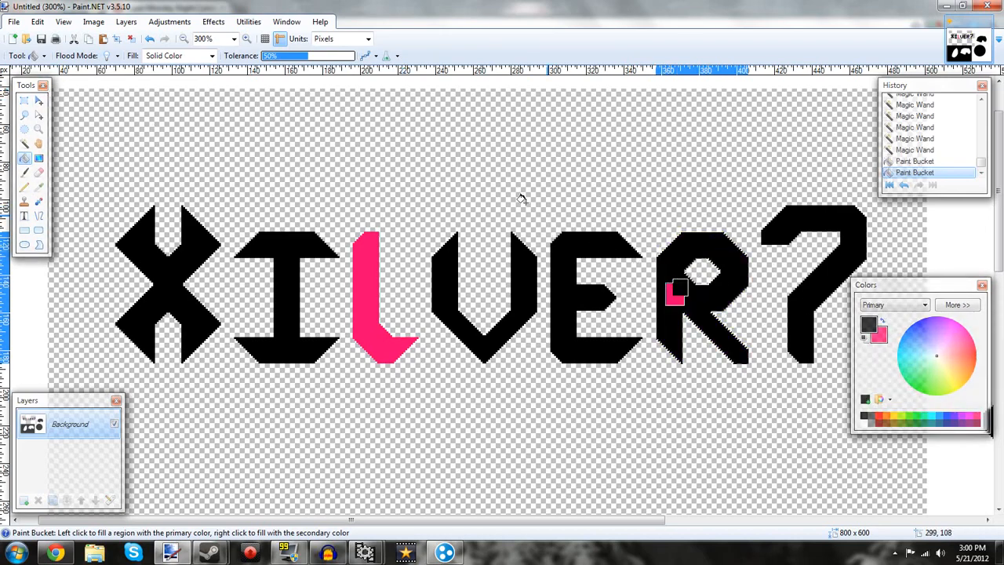
pyautogui.click(36, 21)
pyautogui.click(47, 35)
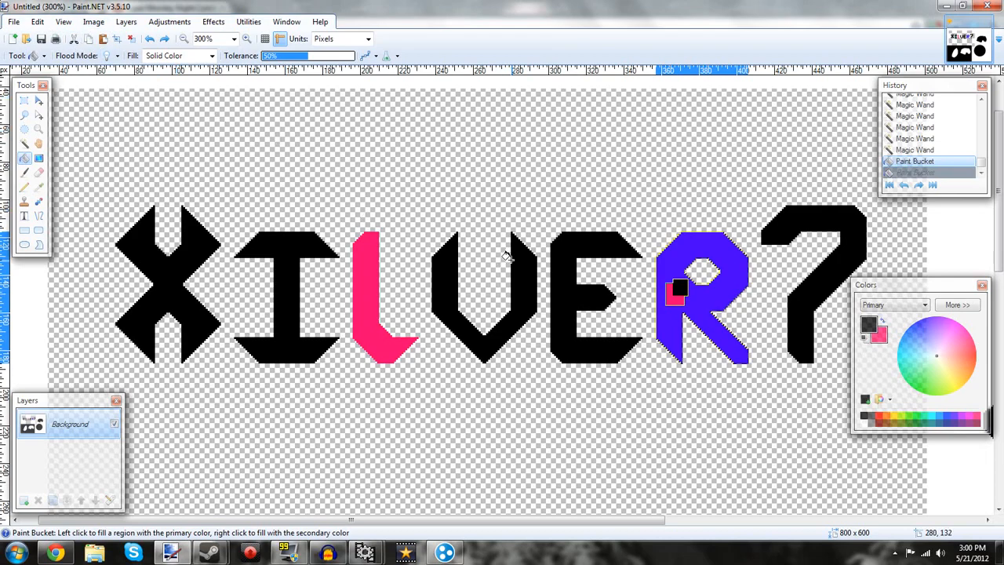
pyautogui.click(895, 553)
pyautogui.click(895, 553)
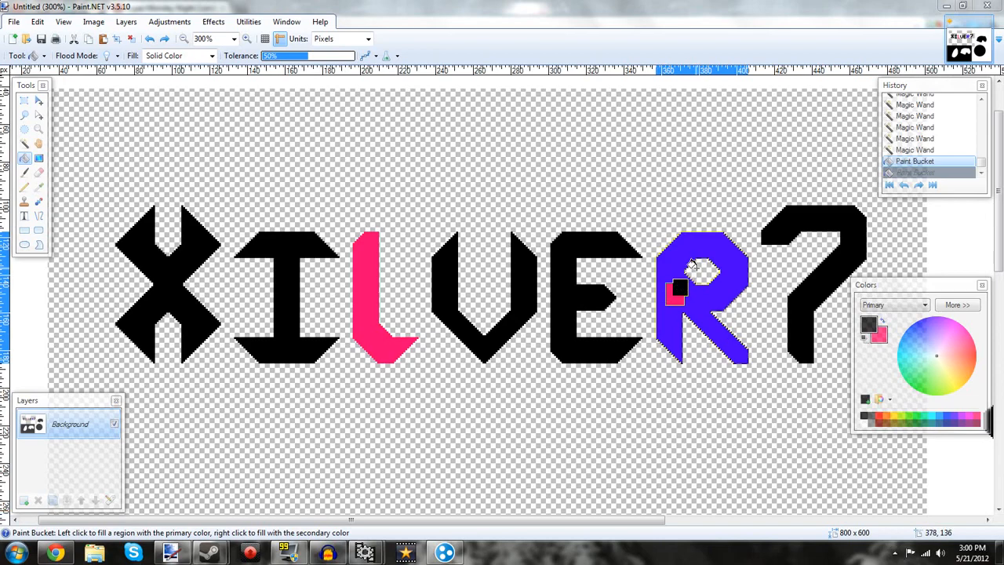
pyautogui.click(407, 59)
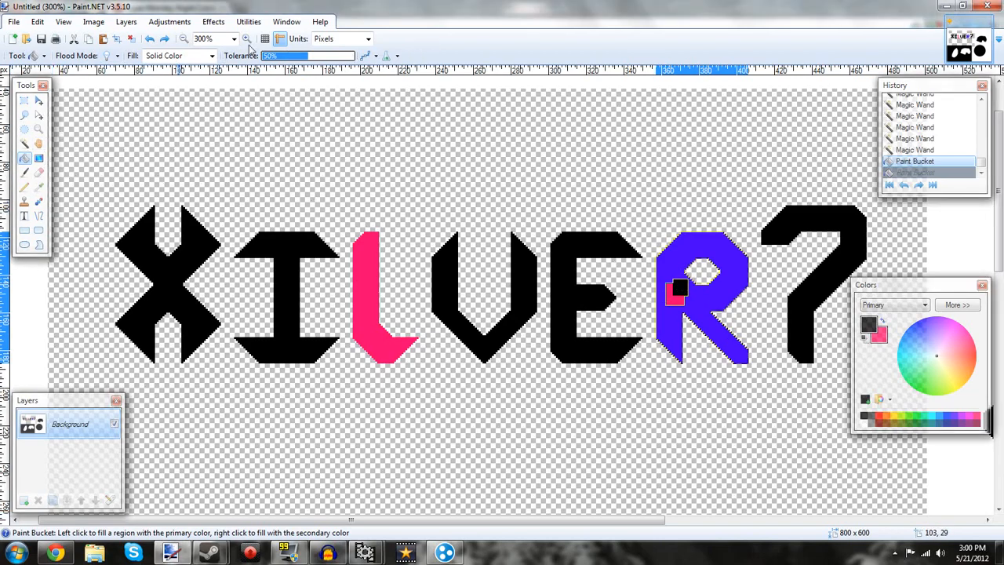
# Set the Paint Bucket's fill style to Horizontal Brick and select the transparent background around the lettering with the Magic Wand.
pyautogui.click(211, 56)
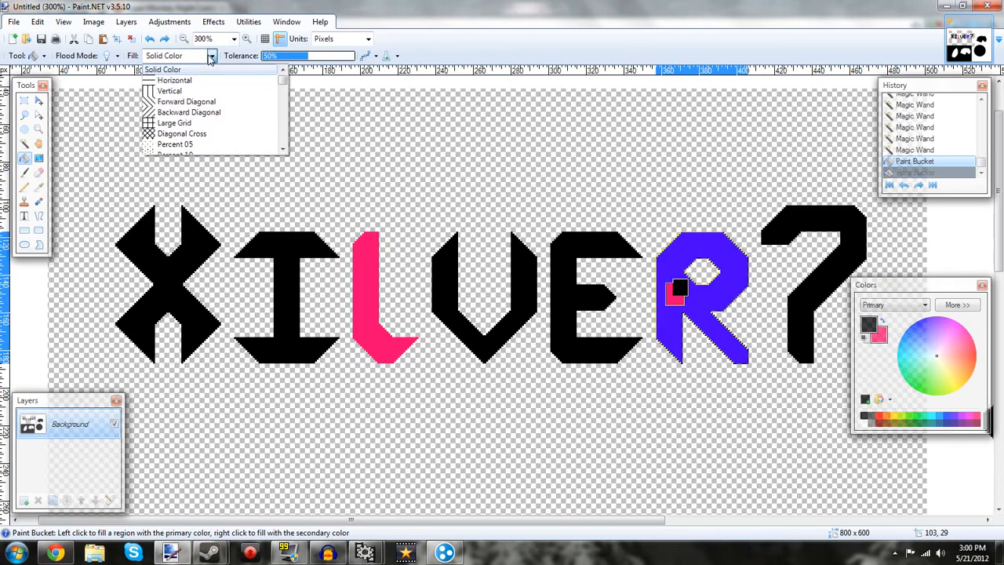
pyautogui.moveTo(283, 82); pyautogui.dragTo(281, 130)
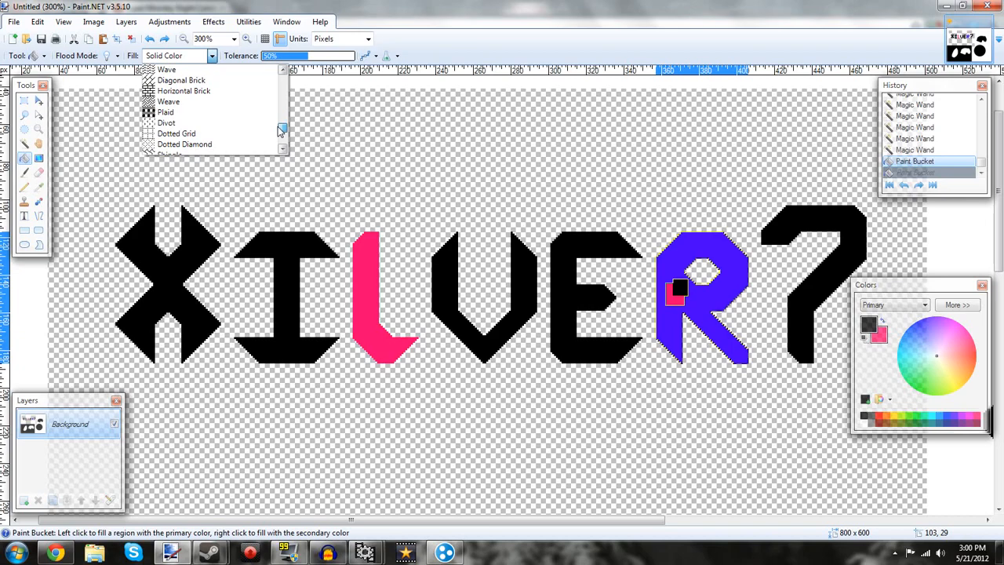
pyautogui.moveTo(282, 130); pyautogui.dragTo(281, 126)
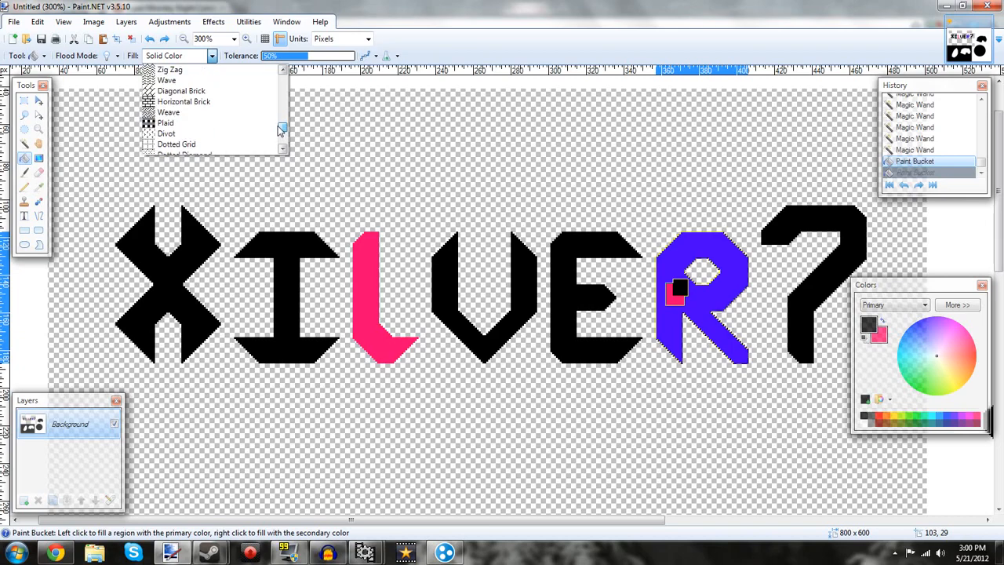
pyautogui.click(233, 107)
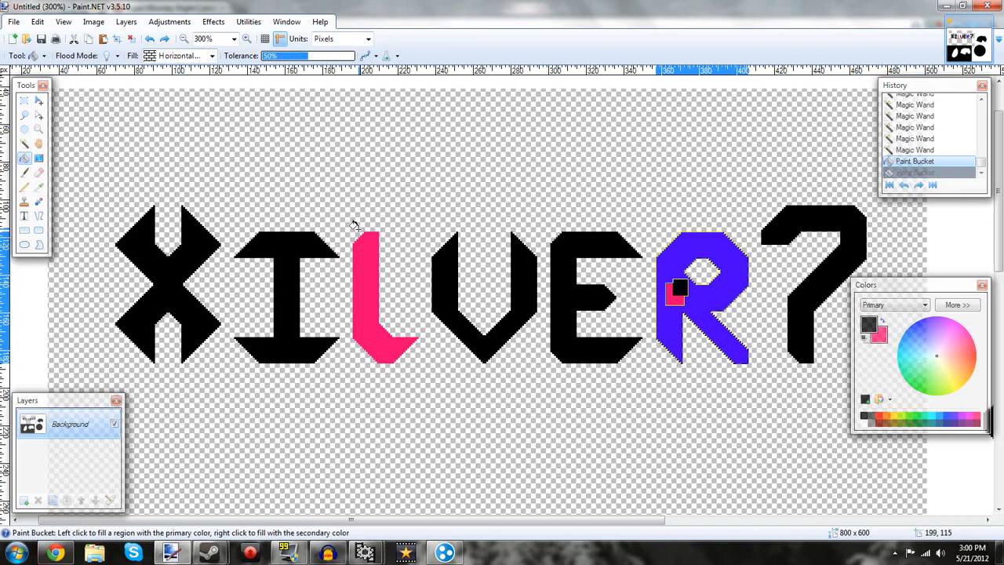
pyautogui.click(25, 143)
pyautogui.click(171, 161)
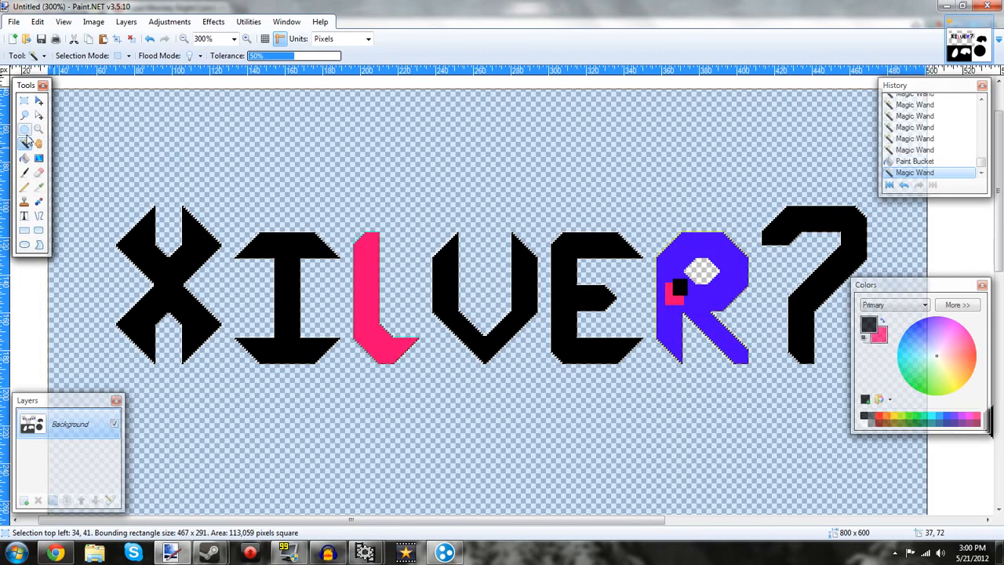
# Try filling the selected background with the brick pattern in black and pink, and undo the fill.
pyautogui.click(25, 157)
pyautogui.click(254, 182)
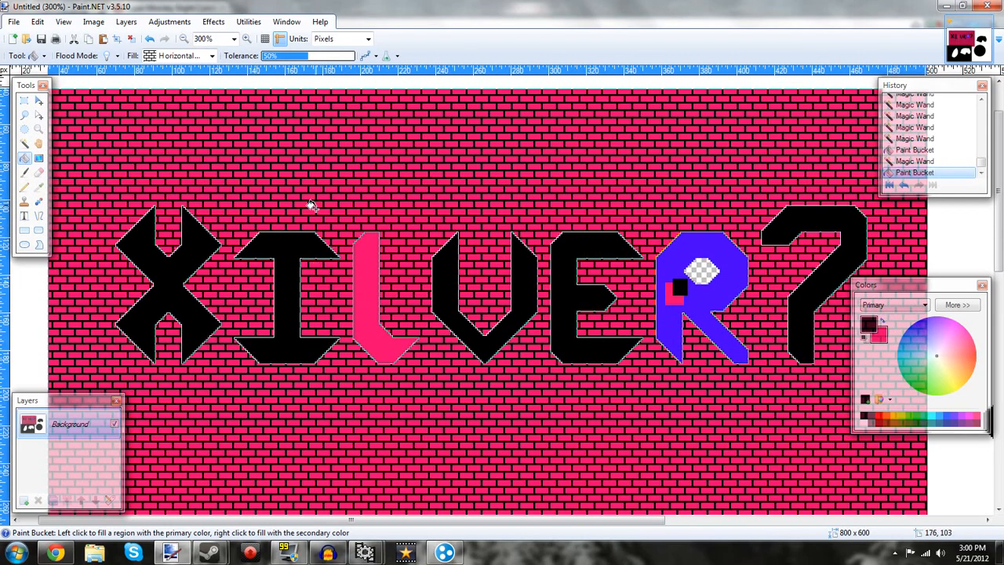
pyautogui.scroll(2, 311, 204)
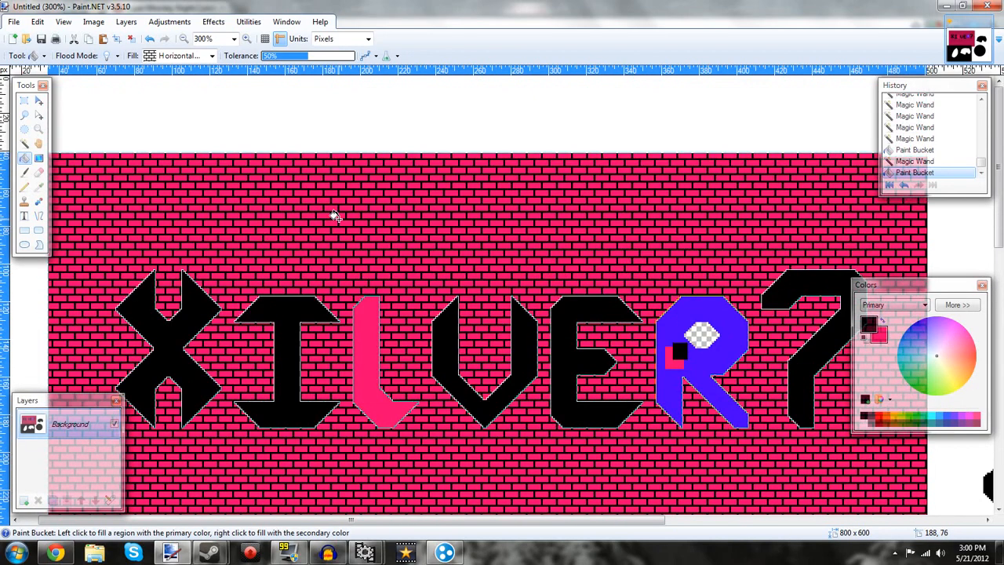
pyautogui.click(37, 21)
pyautogui.click(47, 37)
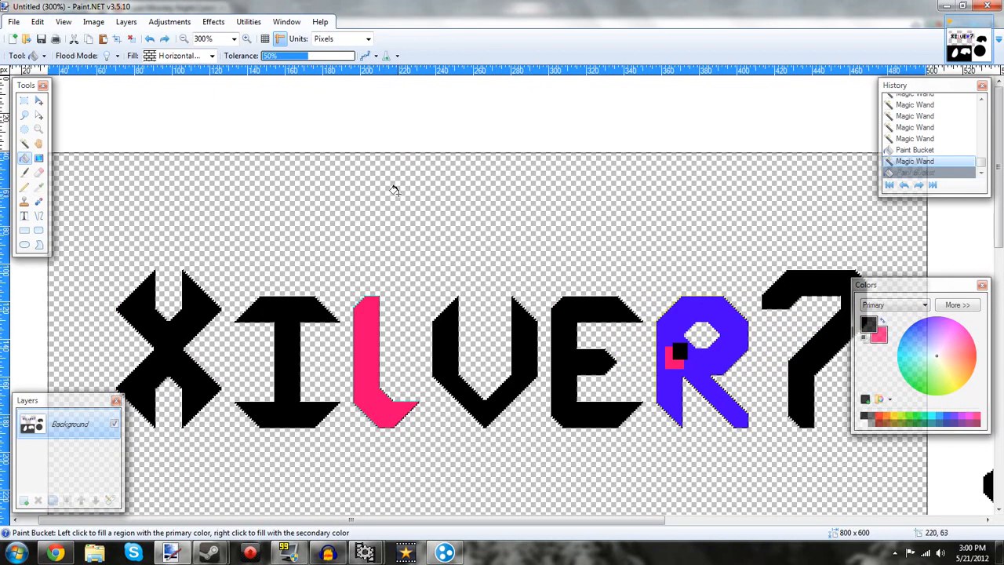
# Change the primary color to blue, try the brick fill on the selected background, and undo the fill.
pyautogui.moveTo(938, 351); pyautogui.dragTo(914, 322)
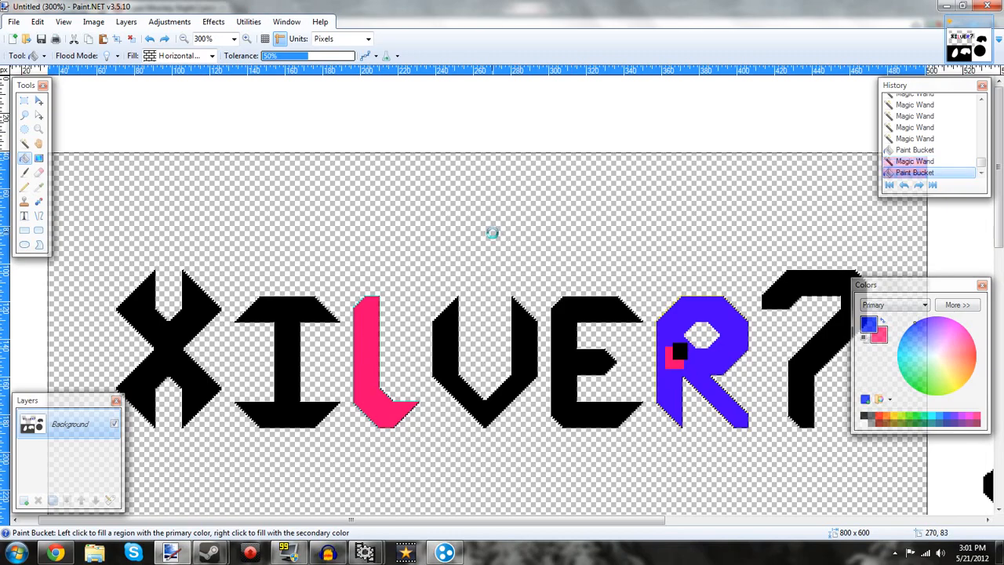
pyautogui.click(486, 228)
pyautogui.click(36, 21)
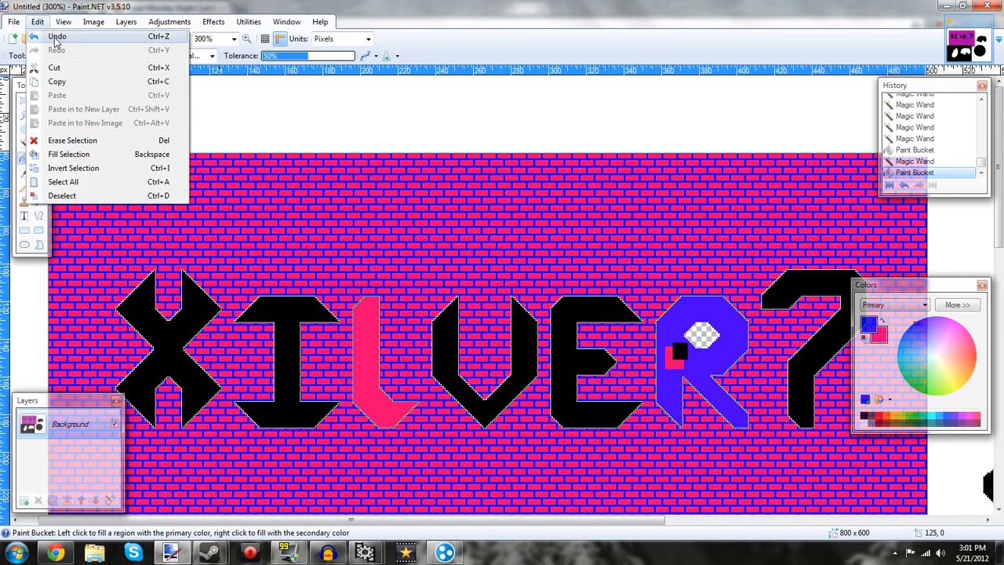
pyautogui.click(54, 36)
# Reset the colors to black primary and white secondary, try the brick fill on the background, and undo the fill.
pyautogui.scroll(-2, 618, 224)
pyautogui.click(866, 339)
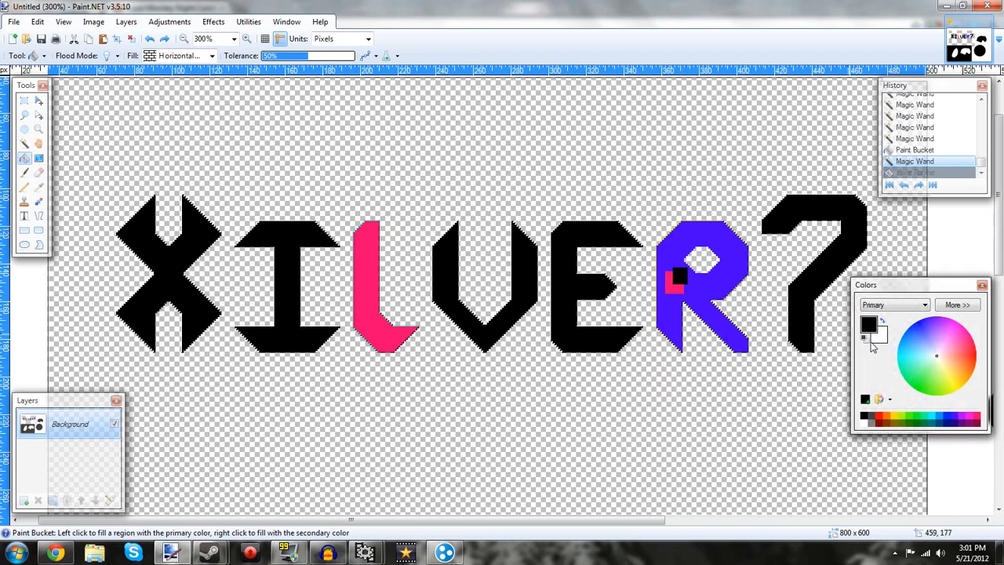
pyautogui.click(533, 179)
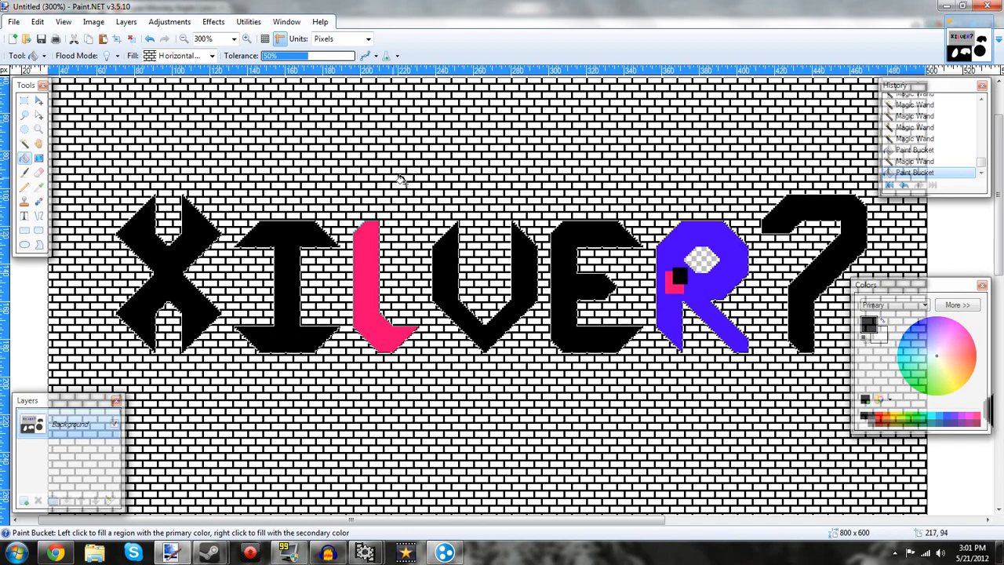
pyautogui.hotkey('ctrl', 'z')
# Swap the primary and secondary colors, try the brick fill with white as primary, undo it, and swap the colors back.
pyautogui.click(884, 323)
pyautogui.click(571, 135)
pyautogui.hotkey('ctrl', 'z')
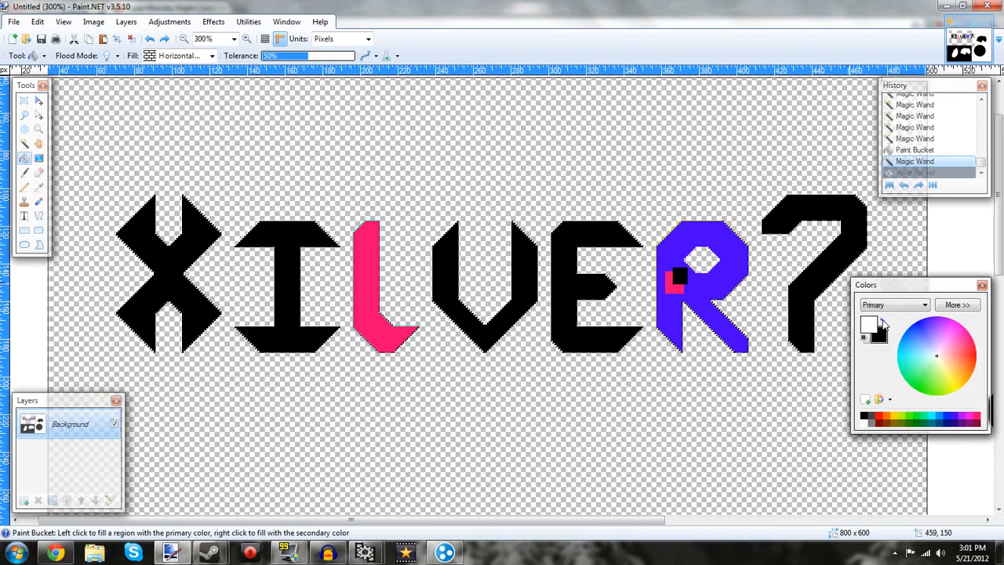
pyautogui.click(884, 323)
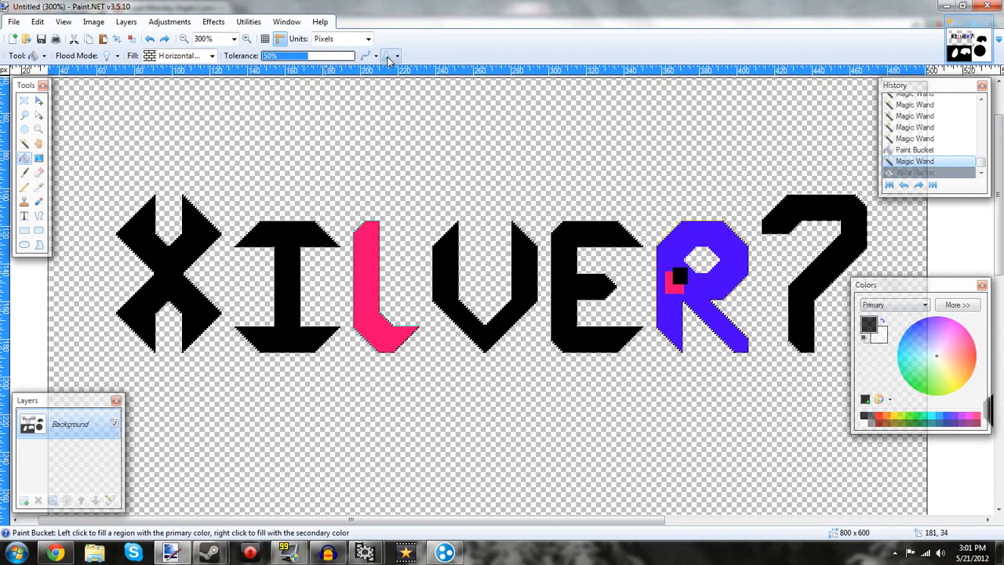
# Set the Paint Bucket's fill style to Small Checker Board, try it on the selected background, and undo the fill.
pyautogui.click(212, 56)
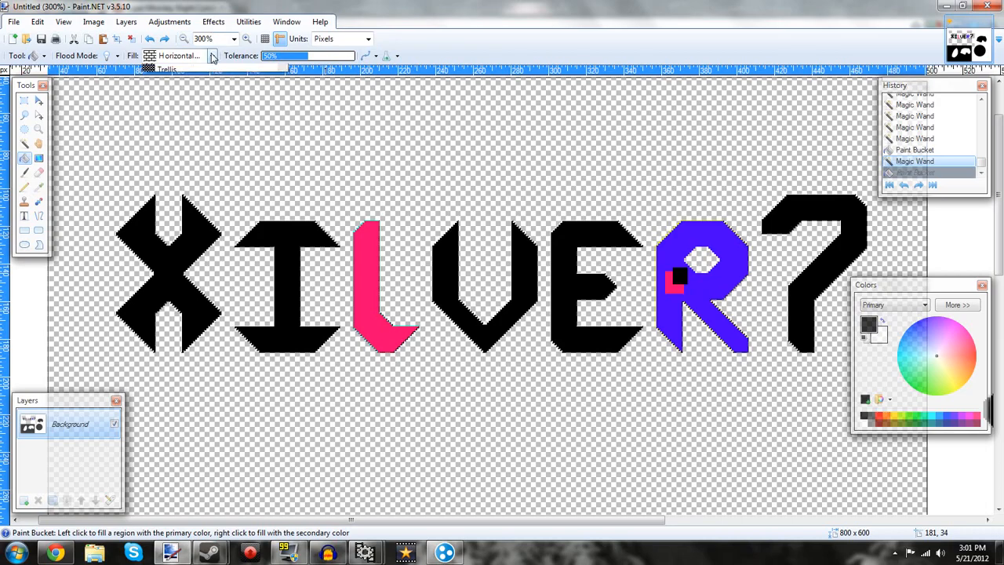
pyautogui.click(282, 138)
pyautogui.moveTo(283, 141); pyautogui.dragTo(284, 148)
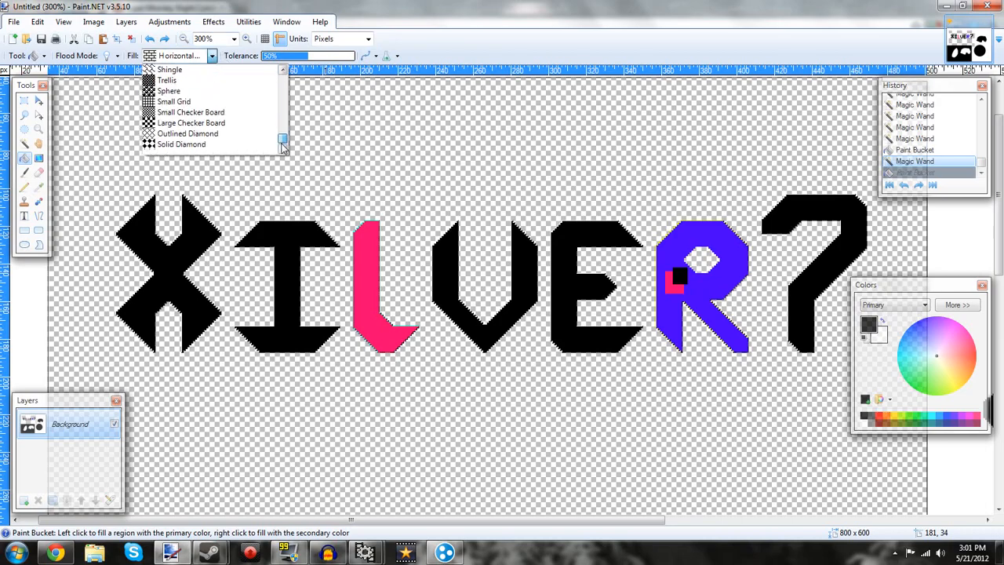
pyautogui.click(344, 161)
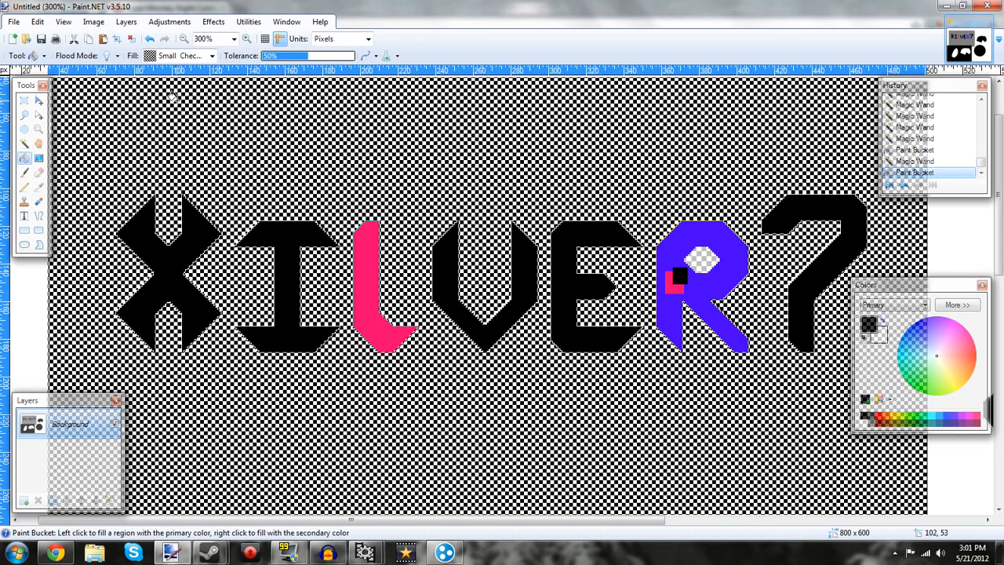
pyautogui.hotkey('ctrl', 'z')
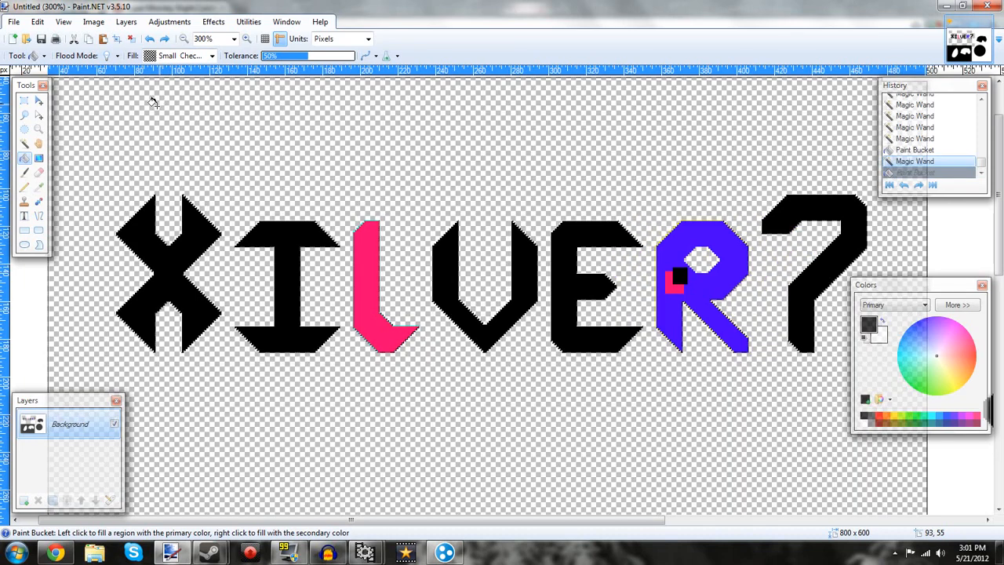
# Try a black-to-white linear gradient across the selected background around the lettering, and cancel the gradient.
pyautogui.click(38, 157)
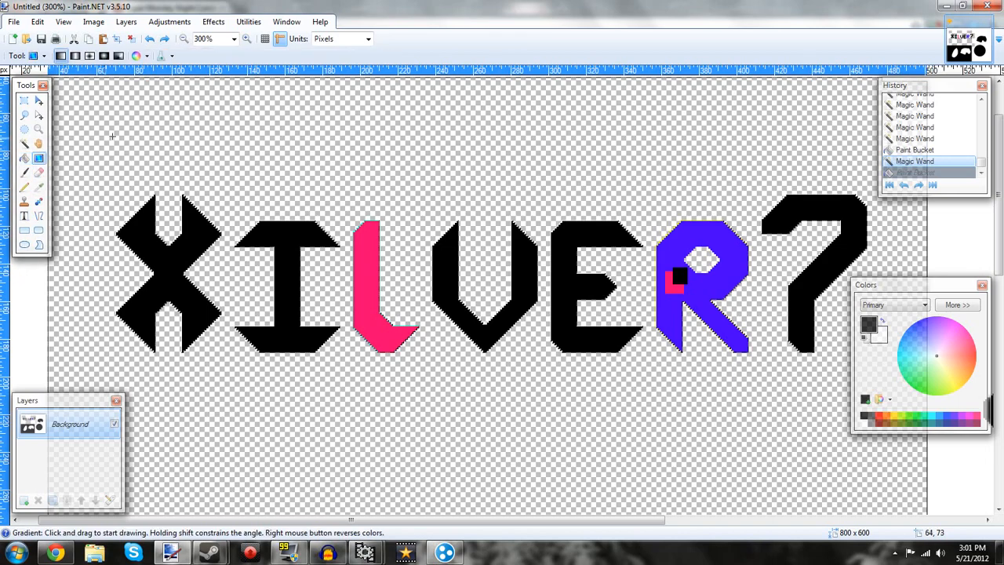
pyautogui.moveTo(173, 171); pyautogui.dragTo(813, 252)
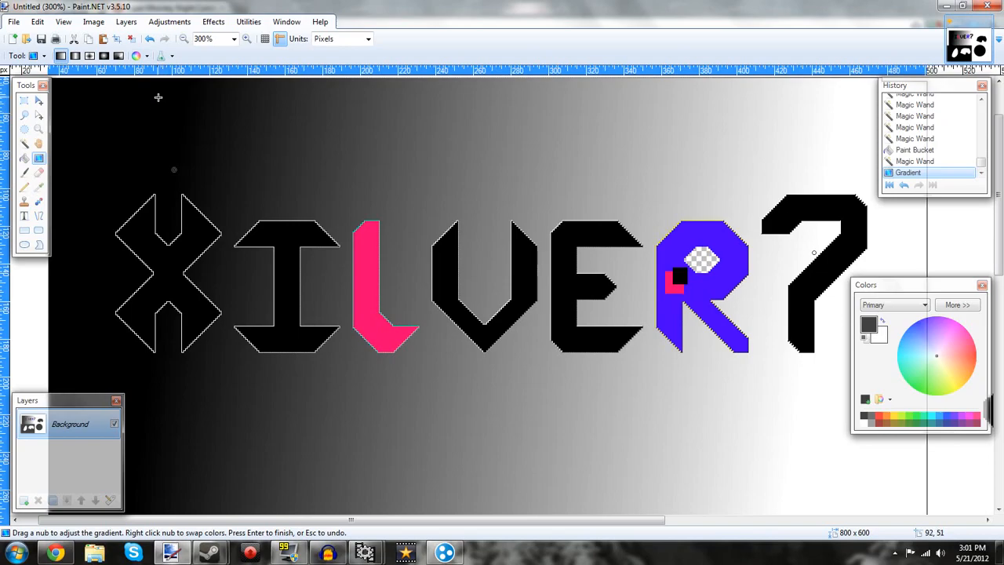
pyautogui.click(185, 39)
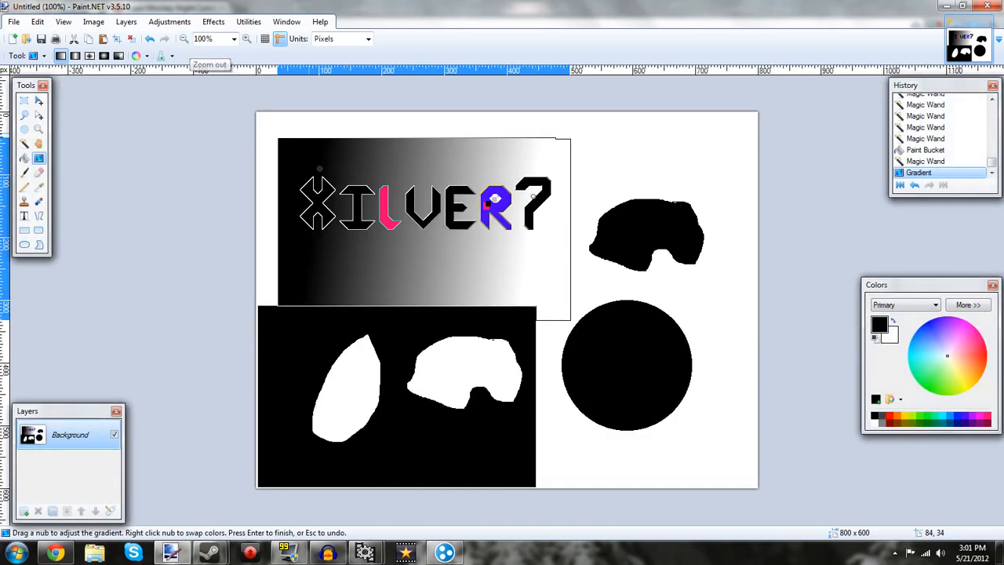
pyautogui.click(247, 39)
pyautogui.scroll(6, 497, 332)
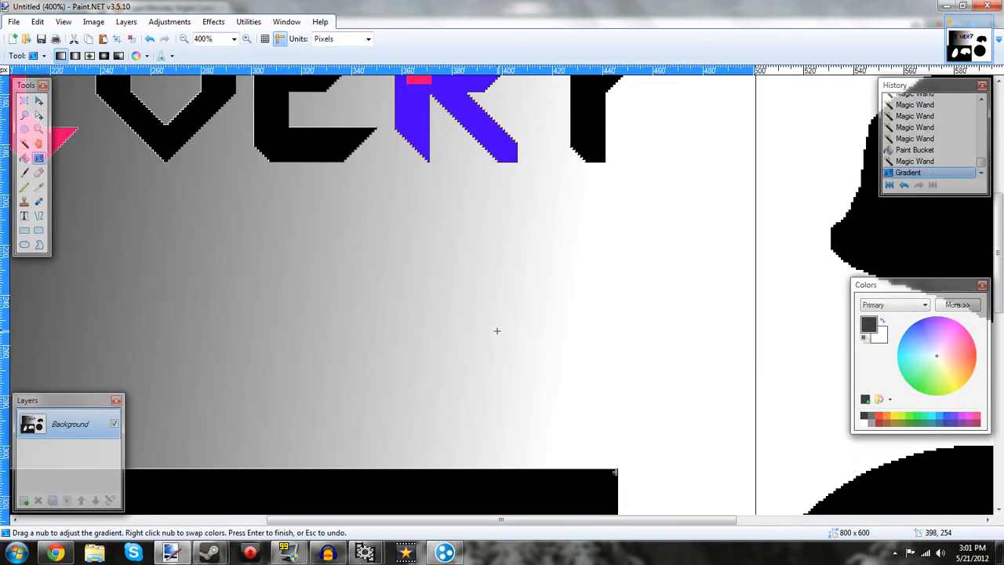
pyautogui.moveTo(545, 520); pyautogui.dragTo(400, 480)
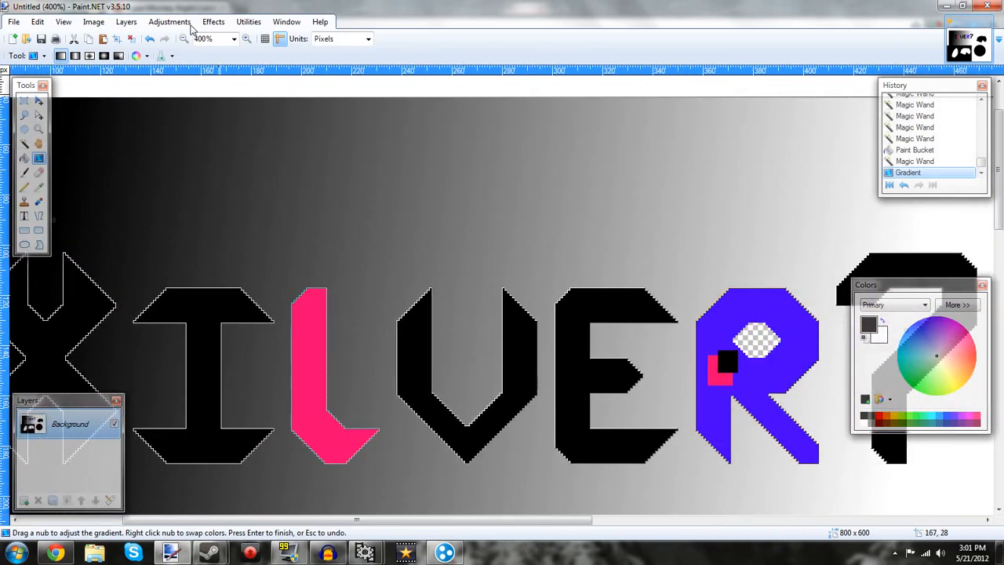
pyautogui.click(184, 39)
pyautogui.click(183, 38)
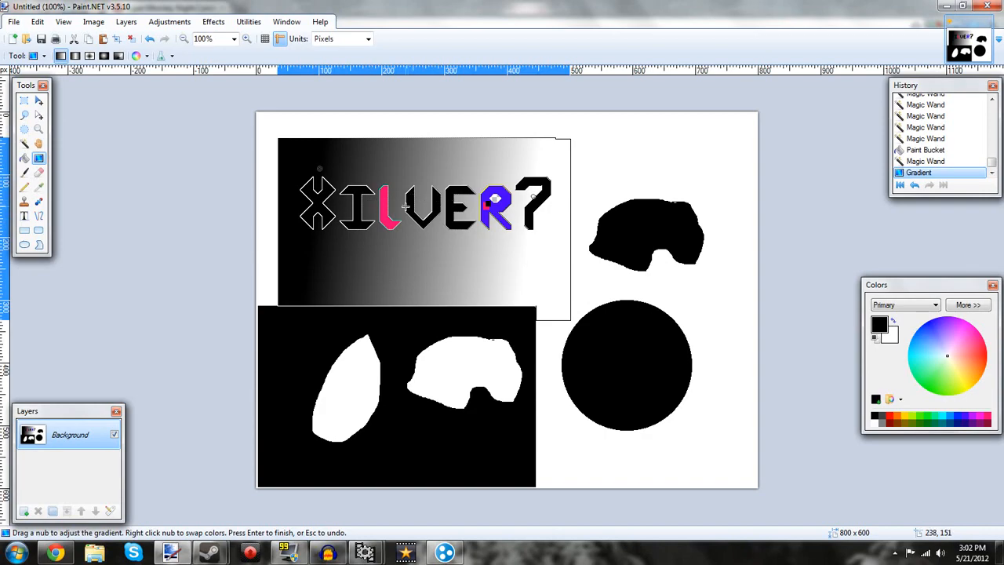
pyautogui.press('Escape')
# Select the whole canvas, try a black-to-white linear gradient across its full width, and cancel the gradient.
pyautogui.click(24, 101)
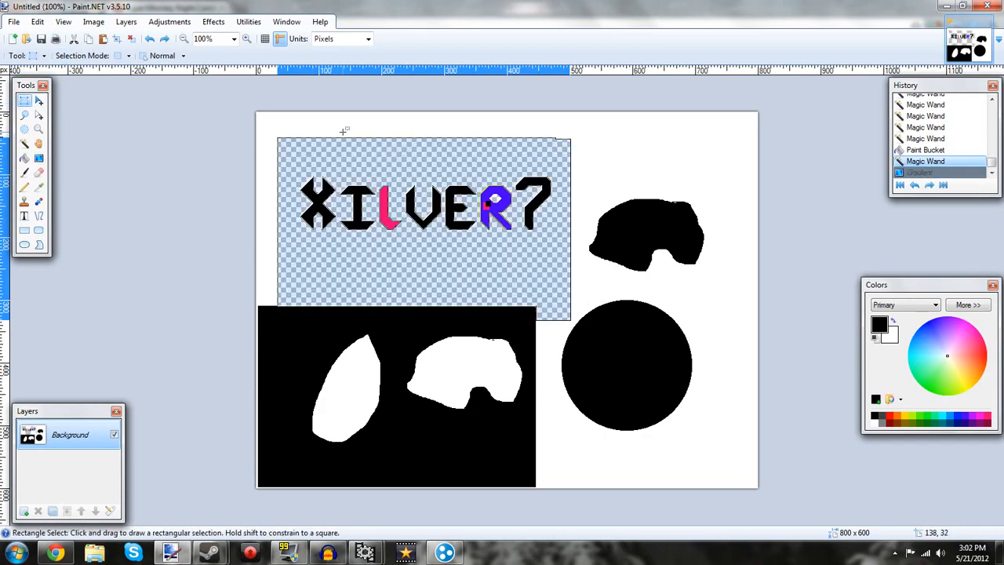
pyautogui.hotkey('ctrl', 'a')
pyautogui.click(39, 158)
pyautogui.moveTo(331, 271); pyautogui.dragTo(734, 184)
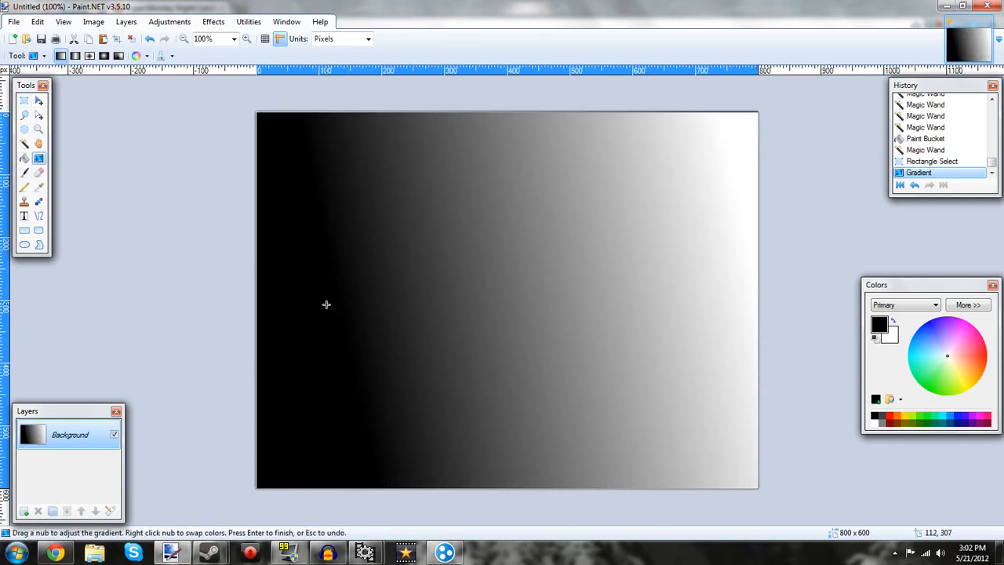
pyautogui.press('Escape')
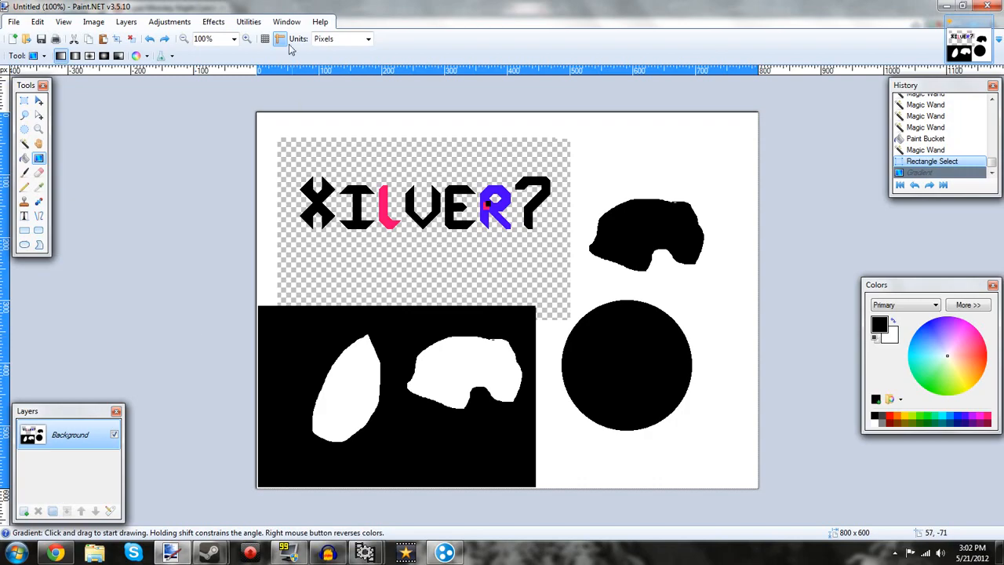
# Try a shorter black-to-white linear gradient, about 150 pixels long, across the middle of the canvas, and undo it.
pyautogui.click(246, 38)
pyautogui.click(247, 39)
pyautogui.click(246, 38)
pyautogui.click(246, 38)
pyautogui.scroll(5, 353, 145)
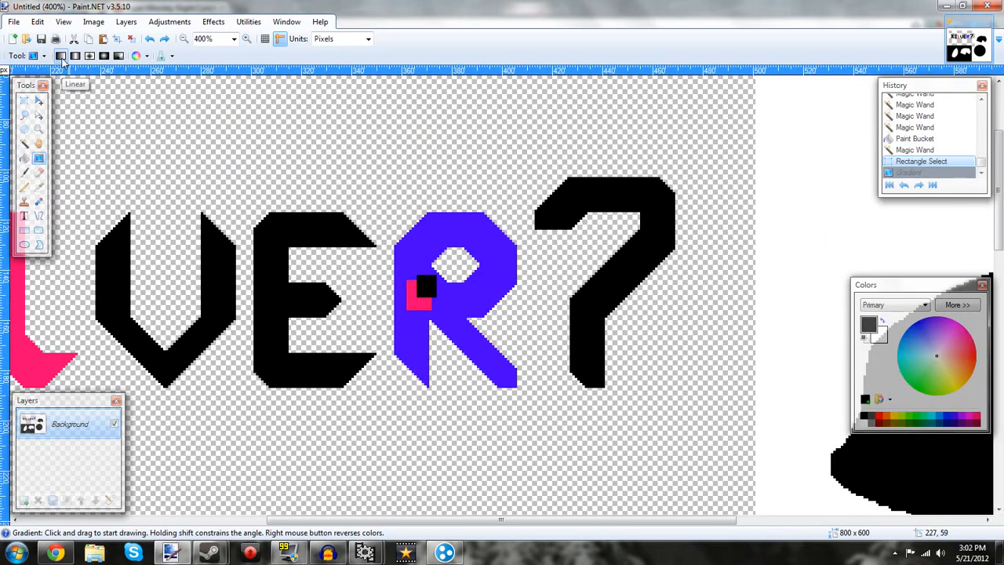
pyautogui.moveTo(178, 144); pyautogui.dragTo(550, 157)
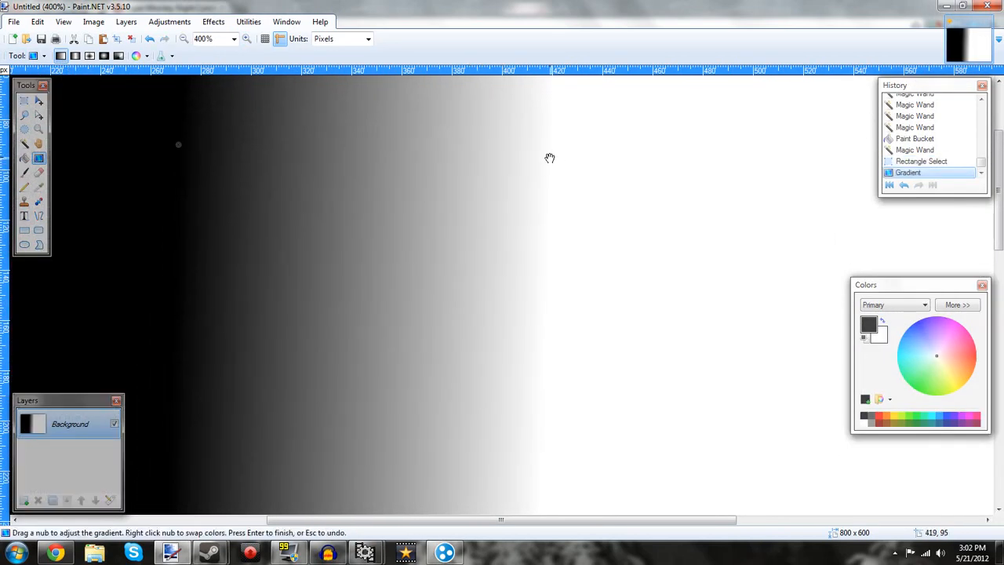
pyautogui.click(188, 39)
pyautogui.click(187, 39)
pyautogui.click(188, 39)
pyautogui.click(149, 38)
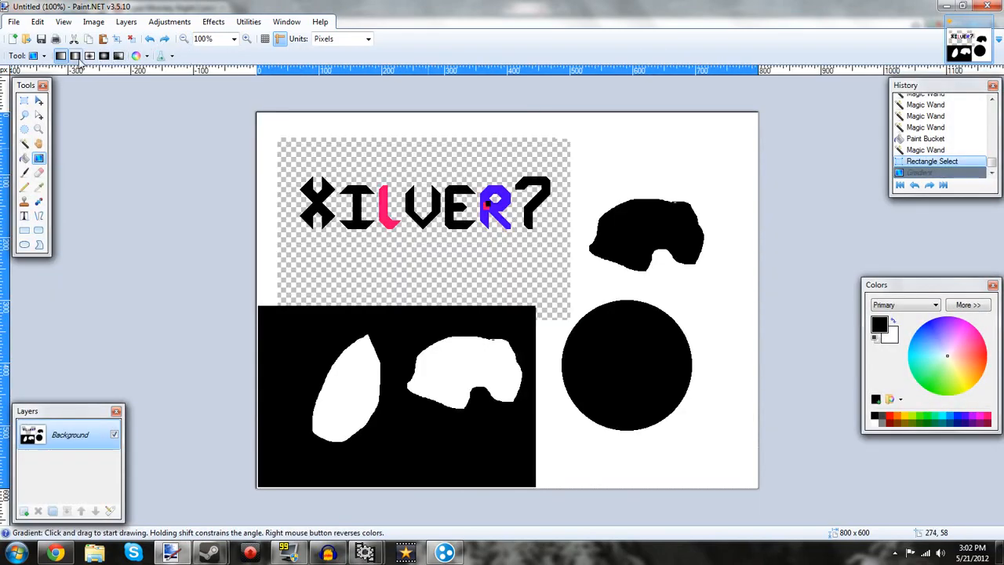
# Try a reflected linear gradient from the canvas center toward its edge, redraw it with a white center band, and undo it.
pyautogui.click(76, 58)
pyautogui.moveTo(502, 252); pyautogui.dragTo(764, 249)
pyautogui.hotkey('ctrl', 'z')
pyautogui.moveTo(495, 271); pyautogui.dragTo(735, 264)
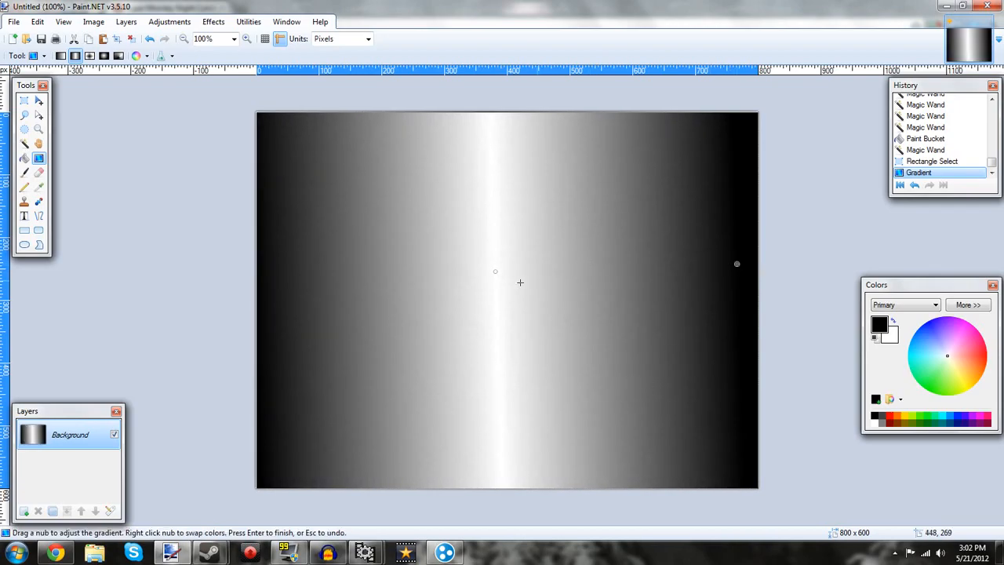
pyautogui.hotkey('ctrl', 'z')
# Try a linear gradient with reversed colors, running from white to black across the canvas, and undo it.
pyautogui.click(60, 55)
pyautogui.moveTo(338, 171); pyautogui.dragTo(624, 182)
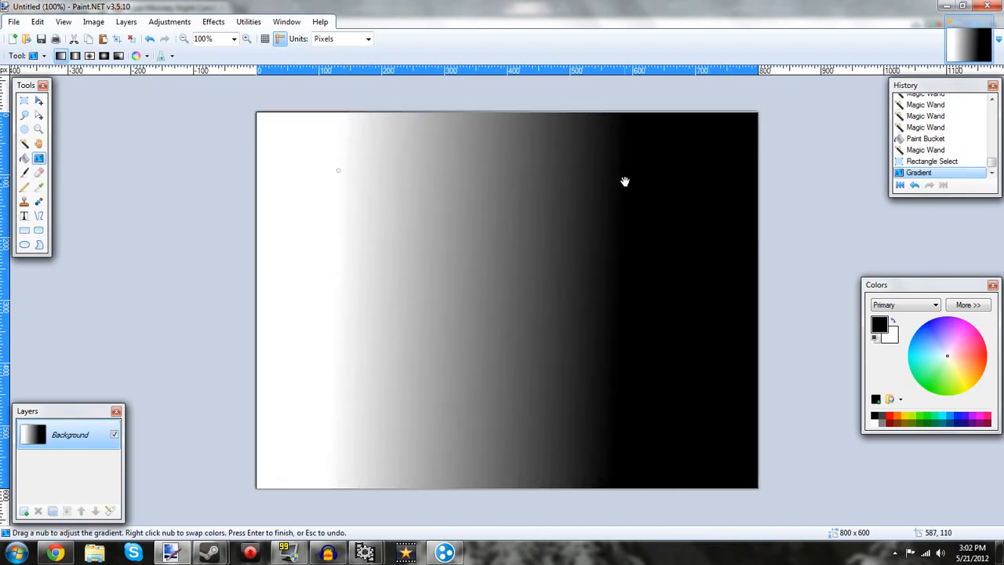
pyautogui.hotkey('ctrl', 'z')
# Try a diamond gradient outward from the center of the canvas, draw it a second time, and undo it.
pyautogui.click(88, 55)
pyautogui.moveTo(467, 299); pyautogui.dragTo(659, 235)
pyautogui.moveTo(495, 283); pyautogui.dragTo(664, 230)
pyautogui.hotkey('ctrl', 'z')
# Try a radial gradient from a white center to black outer areas of the canvas, and undo it.
pyautogui.click(104, 55)
pyautogui.moveTo(491, 294); pyautogui.dragTo(698, 247)
pyautogui.hotkey('ctrl', 'z')
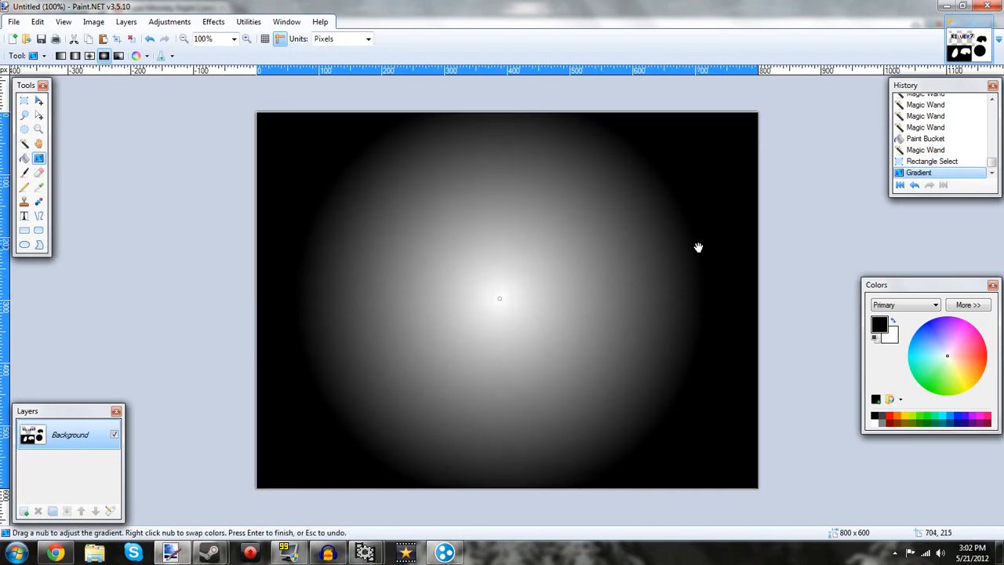
# Try a conical gradient on the canvas, redraw it from the center with its white side extended, and undo it.
pyautogui.hotkey('ctrl', 'z')
pyautogui.click(118, 55)
pyautogui.moveTo(370, 246); pyautogui.dragTo(585, 324)
pyautogui.hotkey('ctrl', 'z')
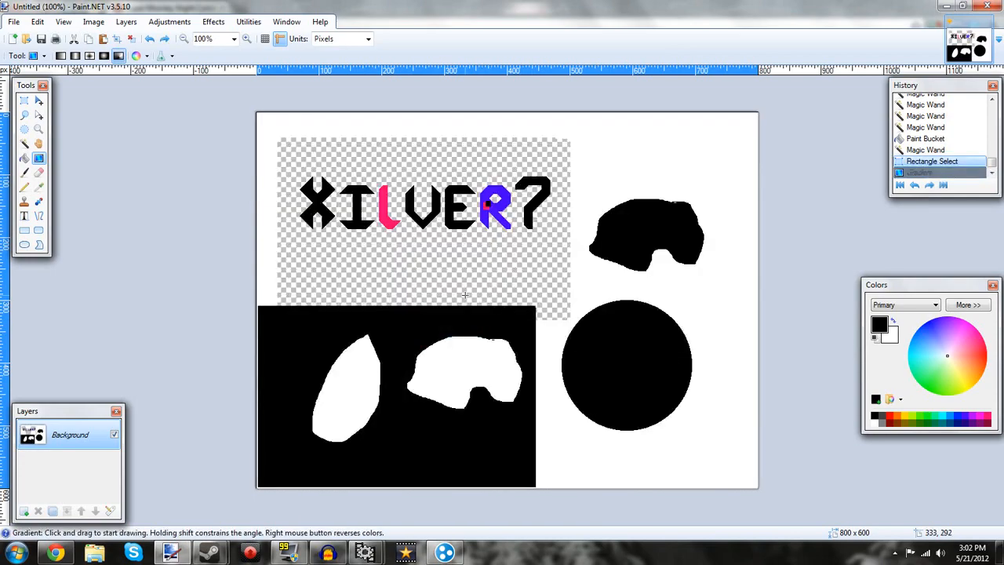
pyautogui.moveTo(465, 295); pyautogui.dragTo(575, 304)
pyautogui.moveTo(676, 300); pyautogui.dragTo(620, 280)
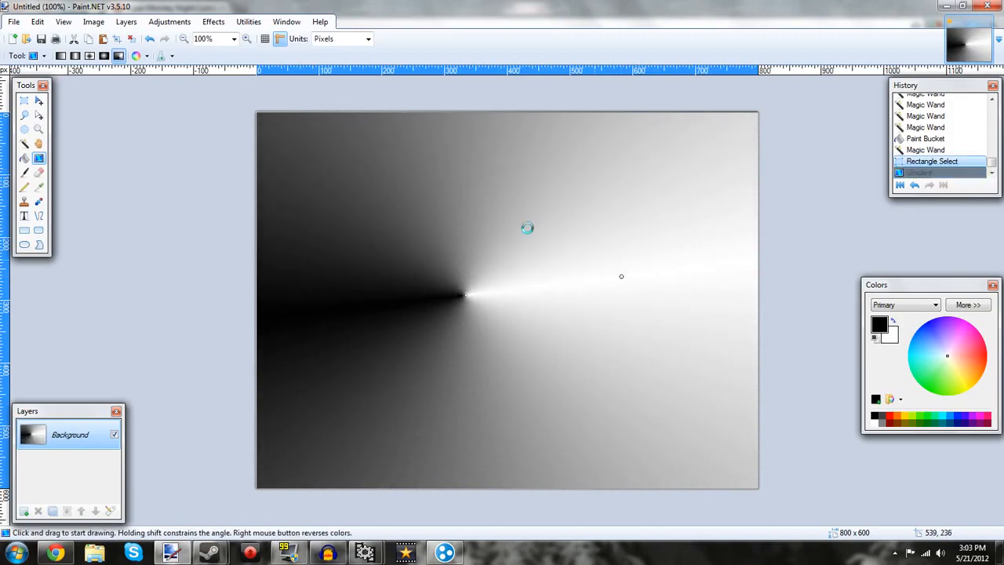
pyautogui.hotkey('ctrl', 'z')
# Switch the gradient to transparency mode, try a conical transparency gradient over the canvas, and undo it.
pyautogui.click(146, 56)
pyautogui.click(141, 70)
pyautogui.moveTo(379, 218); pyautogui.dragTo(494, 218)
pyautogui.moveTo(379, 219); pyautogui.dragTo(94, 72)
pyautogui.hotkey('ctrl', 'z')
# Try a linear transparency gradient across the middle of the canvas and cancel it.
pyautogui.click(60, 56)
pyautogui.moveTo(408, 231); pyautogui.dragTo(520, 225)
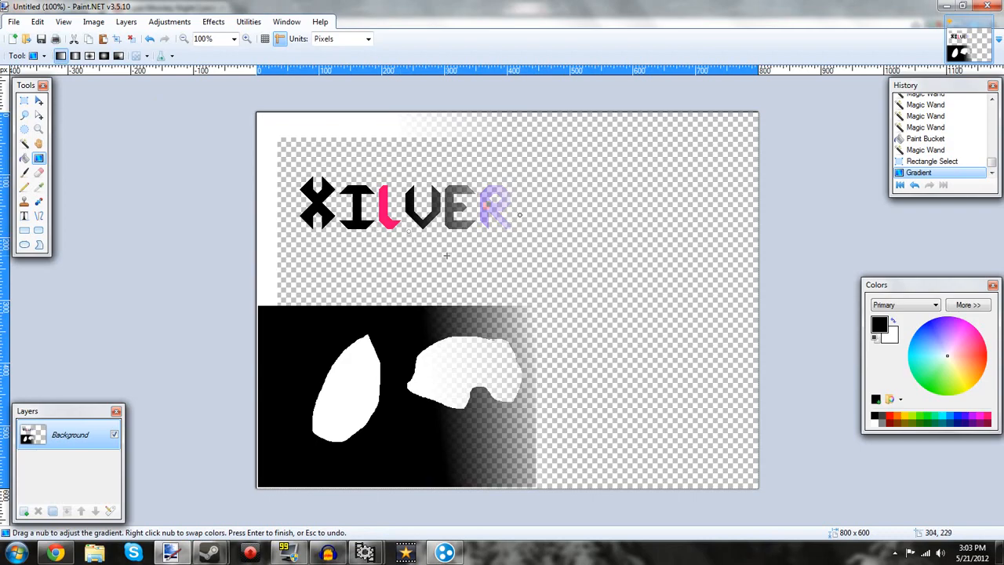
pyautogui.press('Escape')
# Try a reflected linear transparency gradient near the canvas center twice, cancelling it each time.
pyautogui.click(75, 56)
pyautogui.moveTo(489, 227); pyautogui.dragTo(612, 226)
pyautogui.press('Escape')
pyautogui.moveTo(490, 228); pyautogui.dragTo(657, 226)
pyautogui.press('Escape')
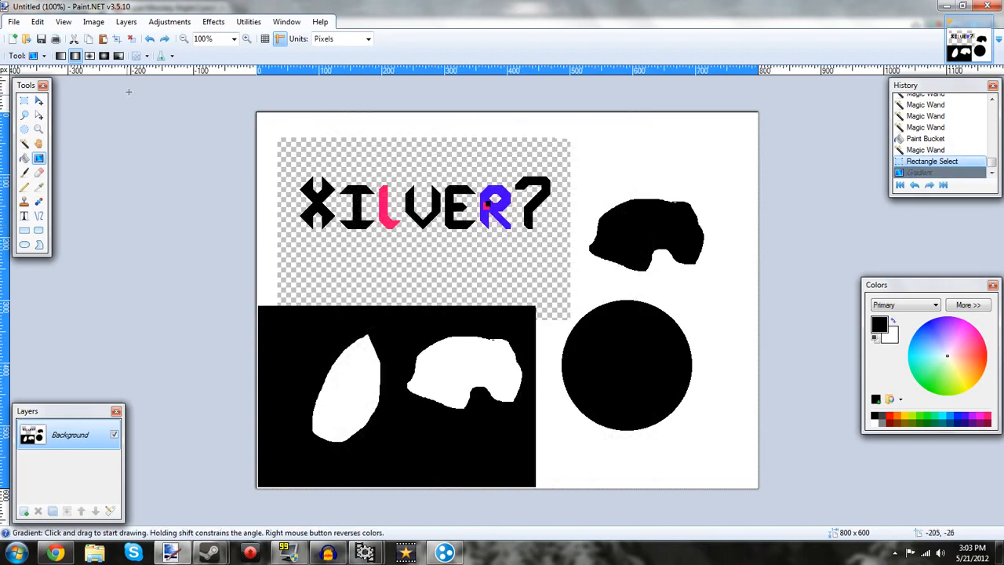
pyautogui.click(146, 57)
# Set the Paintbrush to Solid Color fill with width 2, try a stroke over the lettering, and undo it.
pyautogui.click(24, 171)
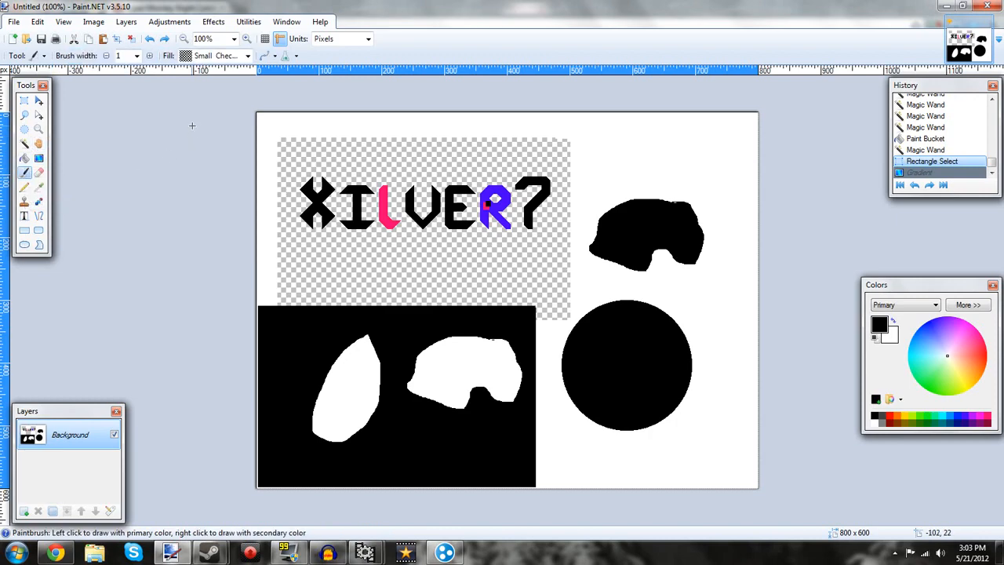
pyautogui.click(248, 56)
pyautogui.moveTo(319, 143); pyautogui.dragTo(319, 75)
pyautogui.click(272, 69)
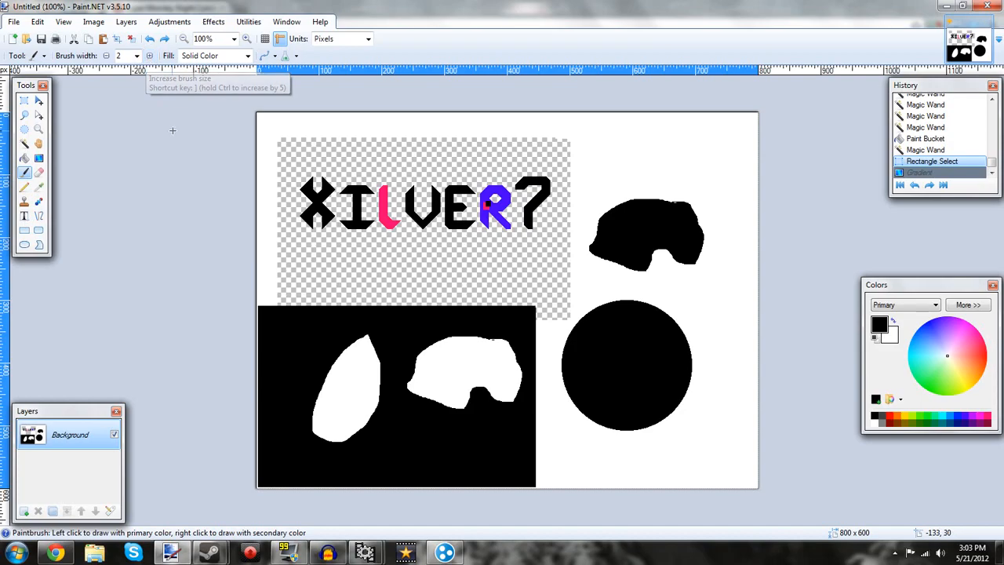
pyautogui.moveTo(392, 157)
pyautogui.mouseDown()
pyautogui.moveTo(472, 140)
pyautogui.moveTo(535, 186)
pyautogui.moveTo(564, 180)
pyautogui.moveTo(524, 246)
pyautogui.moveTo(545, 253)
pyautogui.moveTo(462, 324)
pyautogui.moveTo(433, 291)
pyautogui.moveTo(394, 300)
pyautogui.moveTo(377, 270)
pyautogui.moveTo(338, 273)
pyautogui.moveTo(393, 215)
pyautogui.mouseUp()
pyautogui.hotkey('ctrl', 'z')
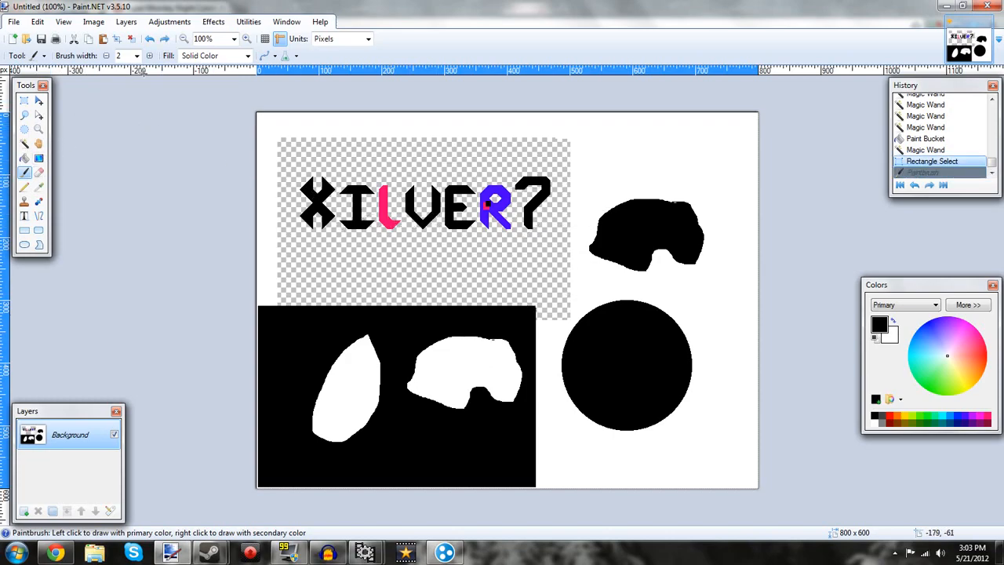
# Set the Paintbrush fill to Large Grid and scribble over the lettering with it.
pyautogui.click(249, 57)
pyautogui.click(249, 123)
pyautogui.moveTo(329, 144)
pyautogui.mouseDown()
pyautogui.moveTo(345, 214)
pyautogui.moveTo(438, 258)
pyautogui.moveTo(439, 188)
pyautogui.moveTo(384, 180)
pyautogui.moveTo(401, 150)
pyautogui.moveTo(404, 199)
pyautogui.moveTo(346, 245)
pyautogui.moveTo(302, 236)
pyautogui.moveTo(360, 177)
pyautogui.moveTo(454, 175)
pyautogui.moveTo(369, 206)
pyautogui.moveTo(267, 203)
pyautogui.moveTo(463, 210)
pyautogui.mouseUp()
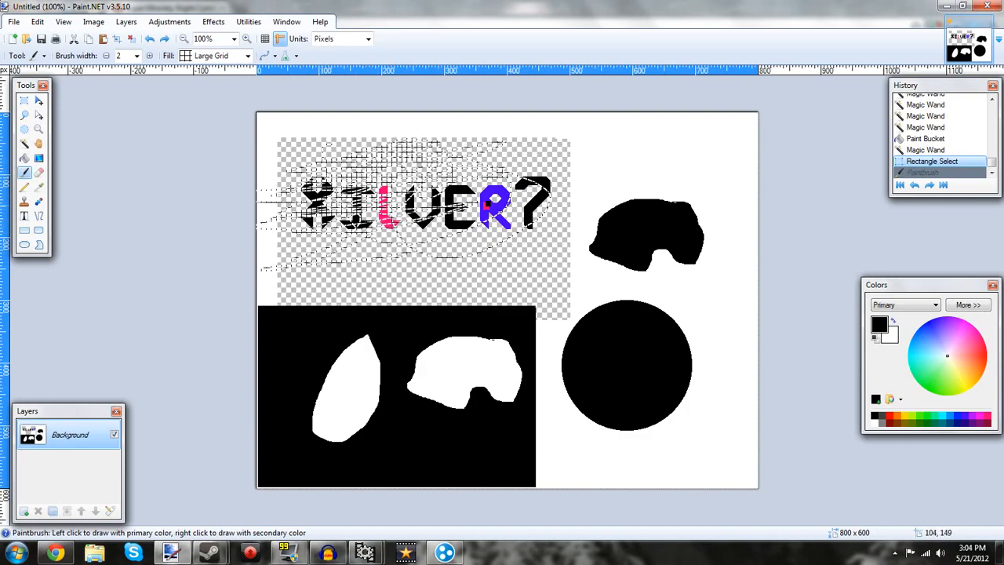
# Try a Large Grid brush stroke at width 57 over the lettering, and undo both grid strokes.
pyautogui.keyDown('ctrl'); pyautogui.click(151, 56); pyautogui.keyUp('ctrl')
pyautogui.keyDown('ctrl'); pyautogui.click(151, 56); pyautogui.keyUp('ctrl')
pyautogui.keyDown('ctrl'); pyautogui.click(151, 56); pyautogui.keyUp('ctrl')
pyautogui.moveTo(408, 194)
pyautogui.mouseDown()
pyautogui.moveTo(345, 173)
pyautogui.moveTo(548, 173)
pyautogui.moveTo(294, 205)
pyautogui.moveTo(542, 218)
pyautogui.moveTo(428, 237)
pyautogui.moveTo(288, 239)
pyautogui.mouseUp()
pyautogui.hotkey('ctrl', 'z')
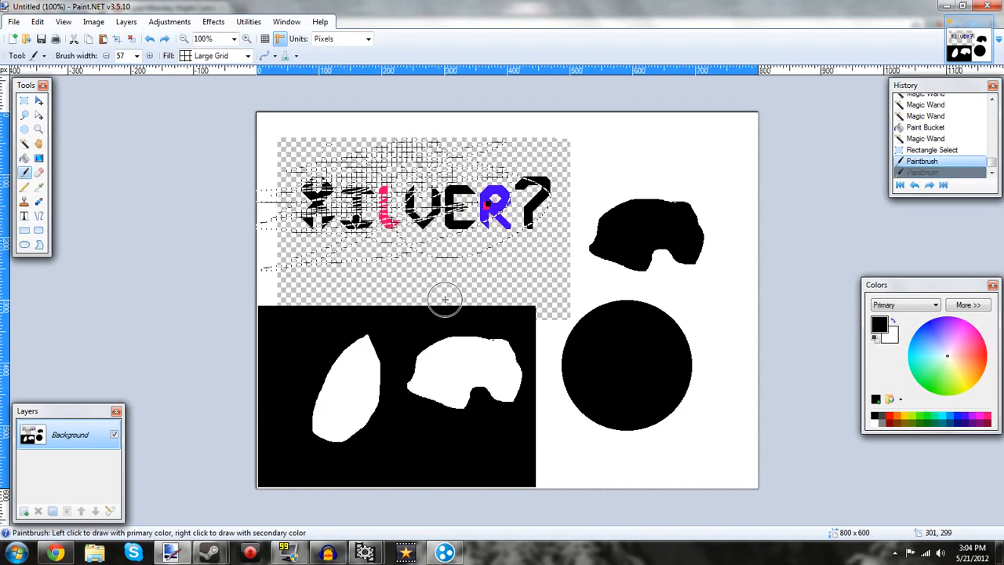
pyautogui.hotkey('ctrl', 'z')
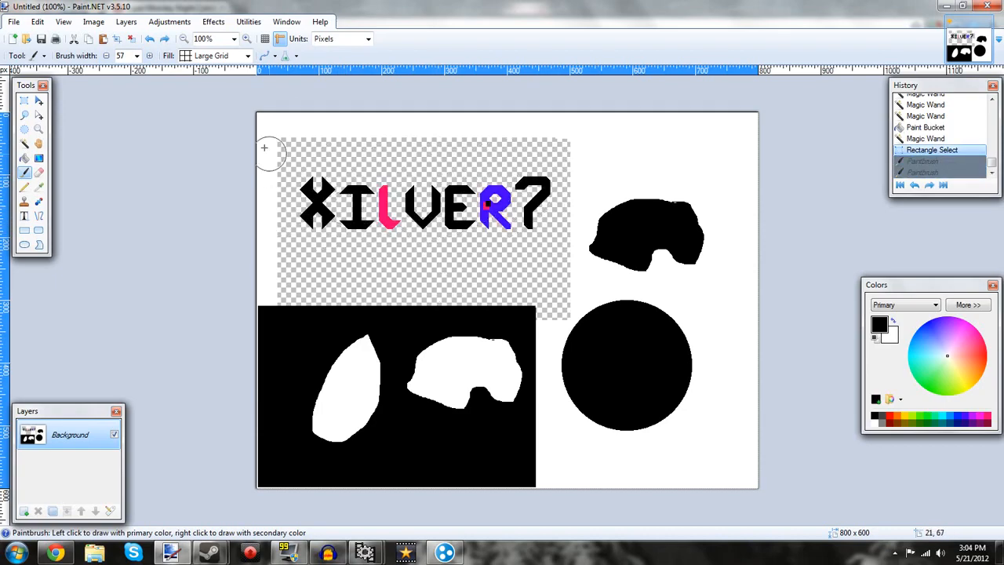
# Reset the Paintbrush to width 2 with Solid Color fill.
pyautogui.click(108, 55)
pyautogui.click(108, 55)
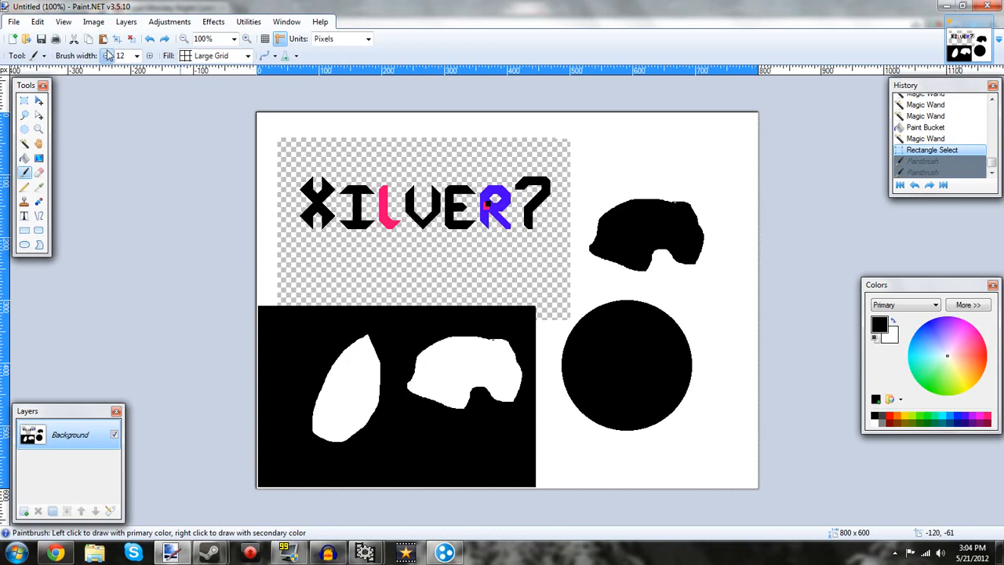
pyautogui.click(150, 56)
pyautogui.click(248, 56)
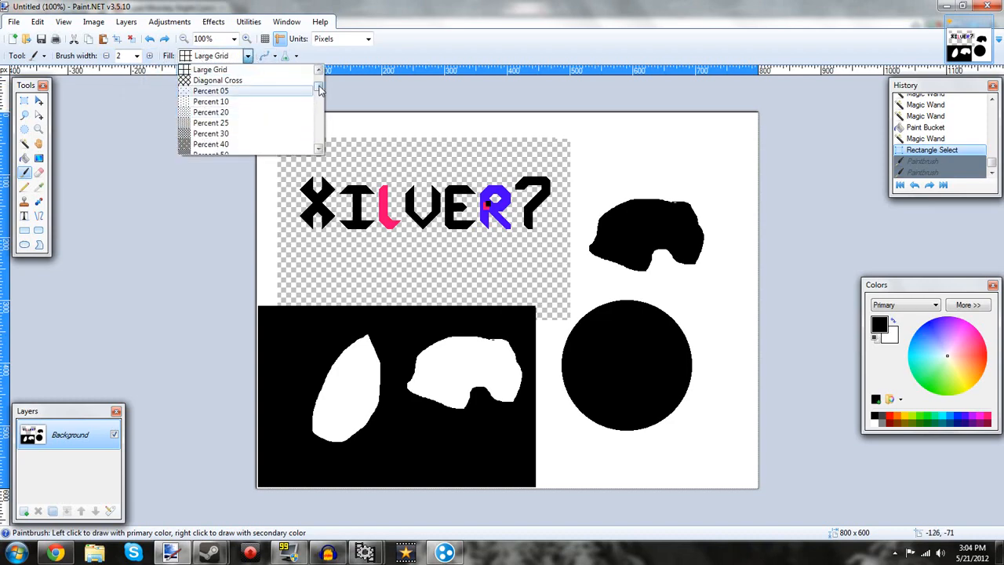
pyautogui.scroll(2, 317, 87)
pyautogui.click(266, 69)
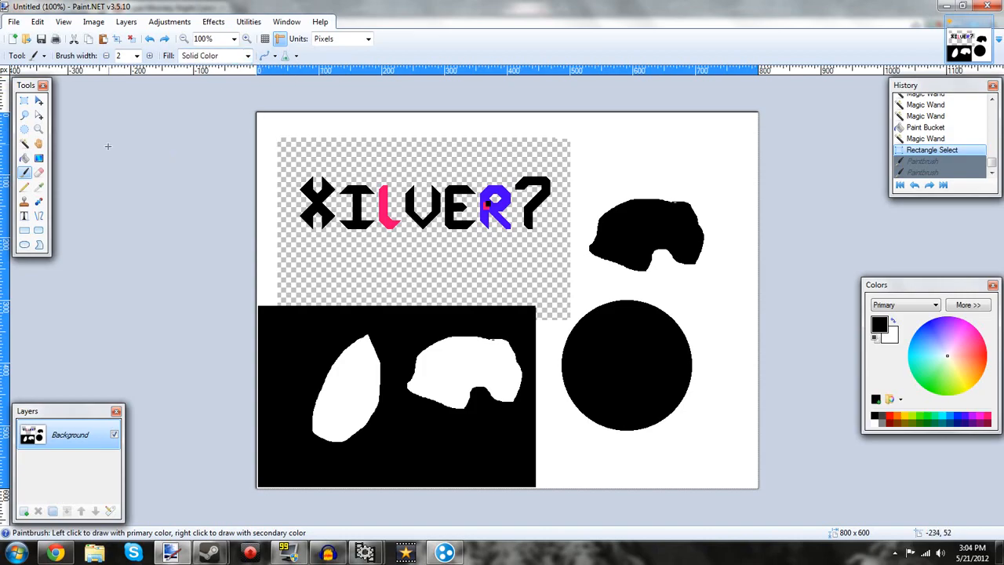
# Draw a wavy Pencil line above the lettering and a second line below it with the Paintbrush at width 1.
pyautogui.click(24, 187)
pyautogui.moveTo(359, 150)
pyautogui.mouseDown()
pyautogui.moveTo(442, 142)
pyautogui.moveTo(482, 162)
pyautogui.moveTo(534, 145)
pyautogui.moveTo(571, 158)
pyautogui.moveTo(634, 149)
pyautogui.mouseUp()
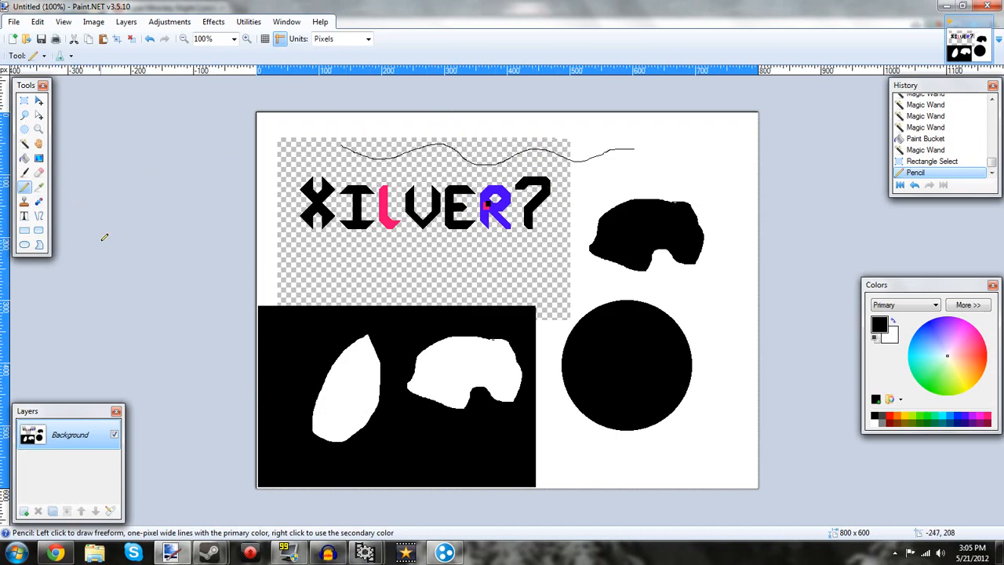
pyautogui.click(24, 173)
pyautogui.click(106, 55)
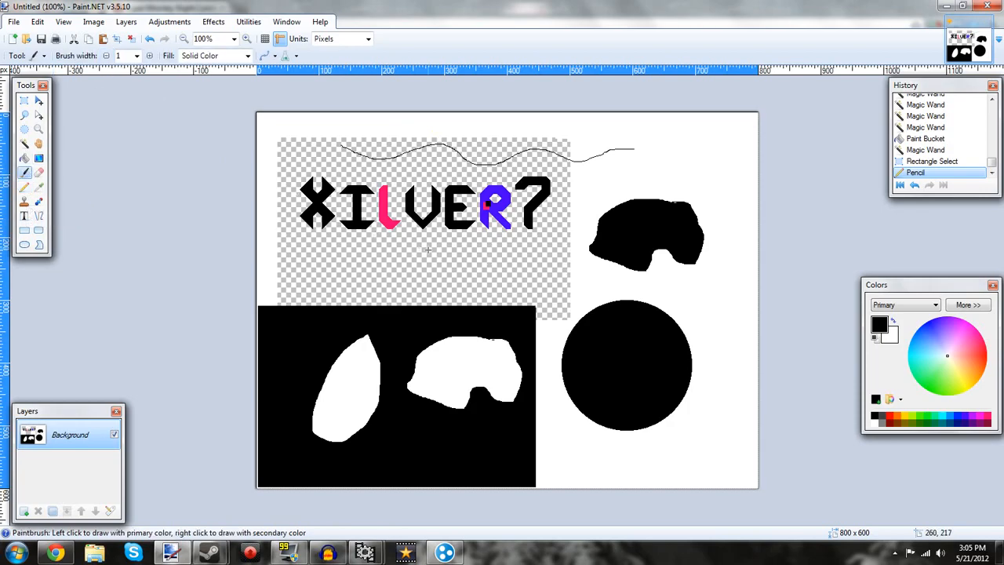
pyautogui.moveTo(370, 169); pyautogui.dragTo(463, 177)
pyautogui.moveTo(548, 177); pyautogui.dragTo(644, 176)
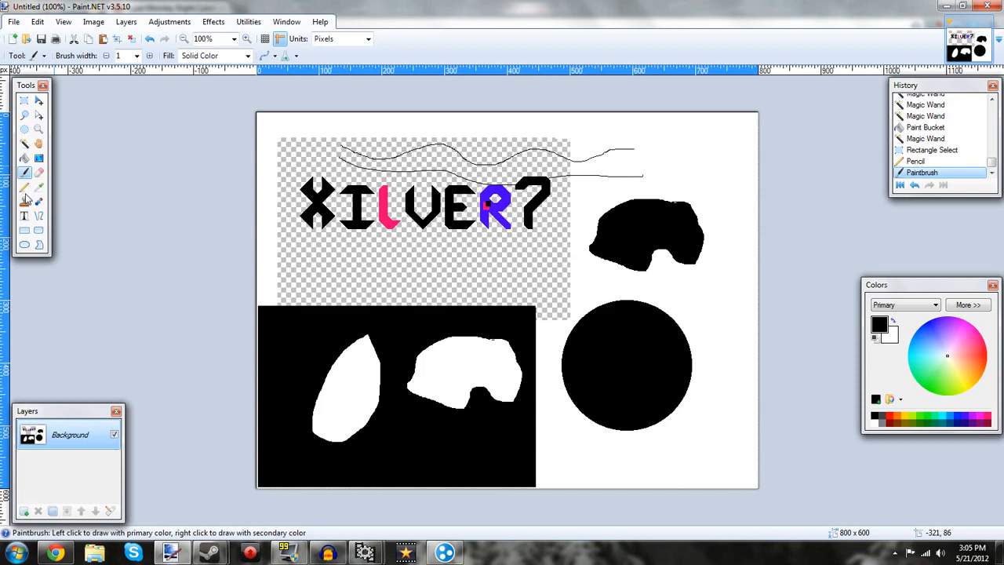
pyautogui.click(24, 187)
# Erase parts of the two lines with a 1-pixel Eraser, and erase more over the lettering's upper edge at width 26.
pyautogui.click(39, 172)
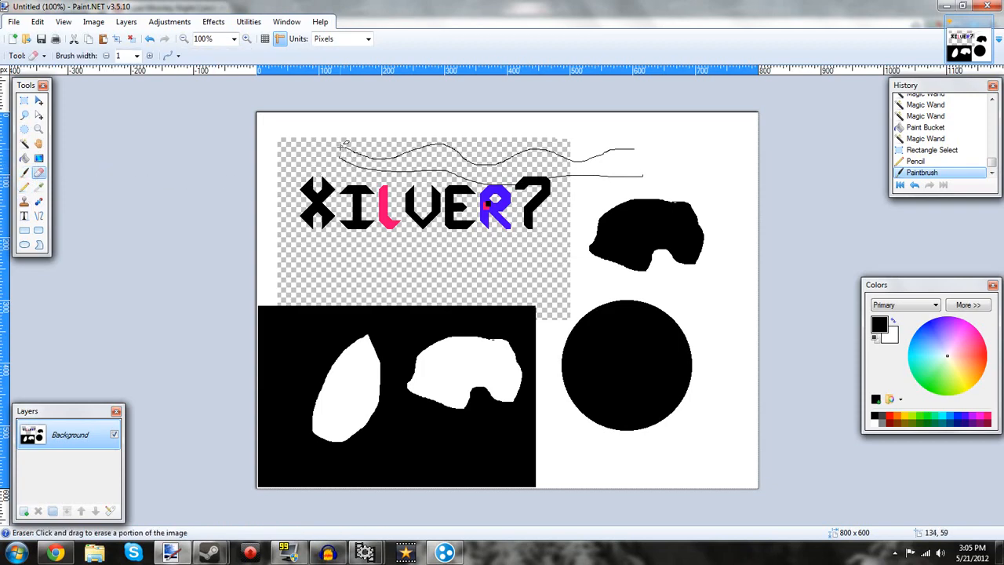
pyautogui.moveTo(434, 161); pyautogui.dragTo(289, 129)
pyautogui.click(149, 56)
pyautogui.click(149, 55)
pyautogui.click(149, 56)
pyautogui.click(149, 56)
pyautogui.click(149, 55)
pyautogui.moveTo(463, 158)
pyautogui.mouseDown()
pyautogui.moveTo(511, 164)
pyautogui.moveTo(499, 162)
pyautogui.moveTo(564, 155)
pyautogui.moveTo(602, 170)
pyautogui.moveTo(544, 181)
pyautogui.moveTo(399, 168)
pyautogui.moveTo(450, 181)
pyautogui.moveTo(407, 170)
pyautogui.moveTo(440, 146)
pyautogui.moveTo(485, 180)
pyautogui.mouseUp()
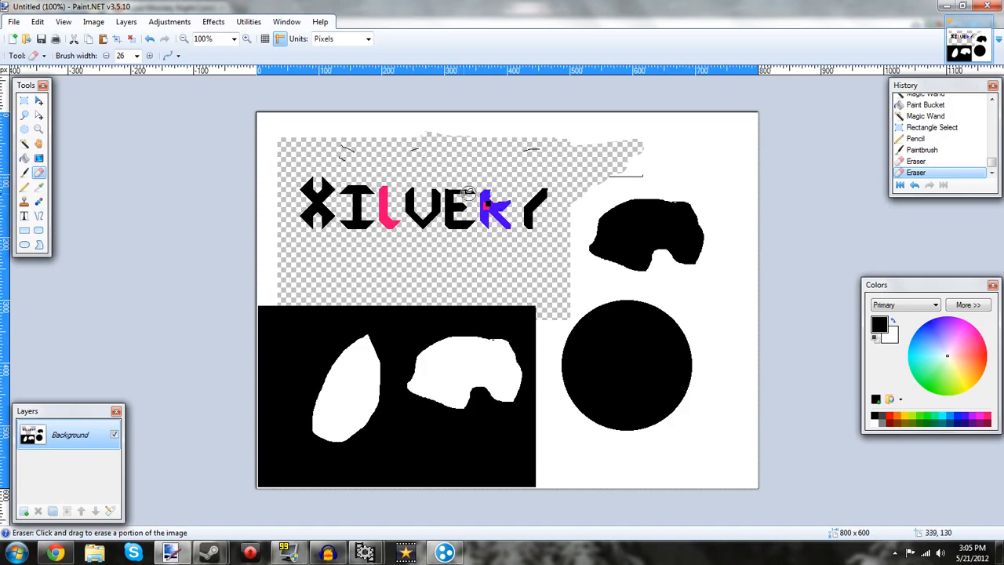
# Reduce the Eraser's brush width to 2.
pyautogui.click(106, 55)
pyautogui.click(106, 56)
pyautogui.click(106, 56)
pyautogui.click(106, 56)
pyautogui.click(106, 55)
pyautogui.click(149, 56)
# Pick the pink of the letter L with the Color Picker and paint a diagonal line up from that letter.
pyautogui.click(39, 187)
pyautogui.click(215, 58)
pyautogui.click(214, 59)
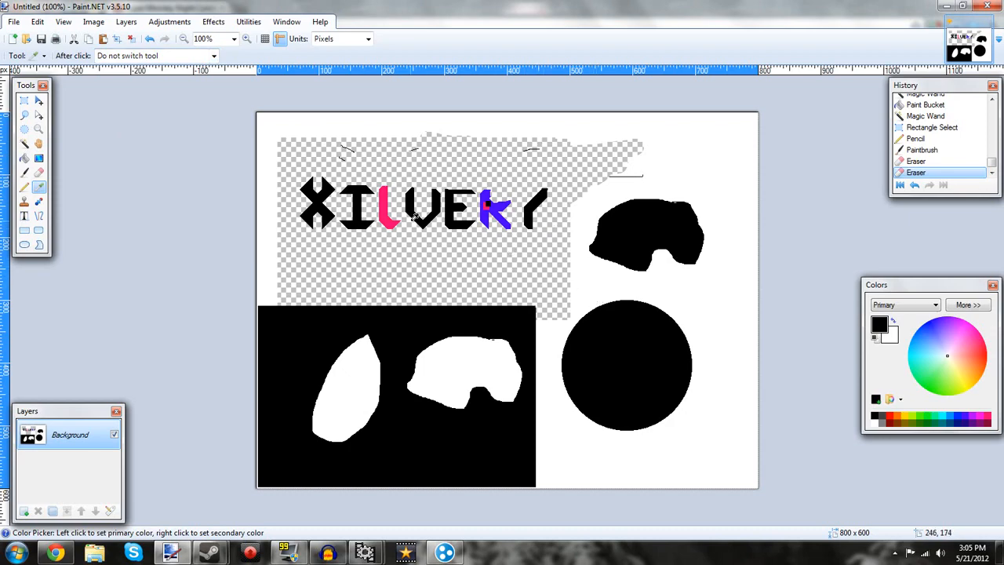
pyautogui.click(385, 201)
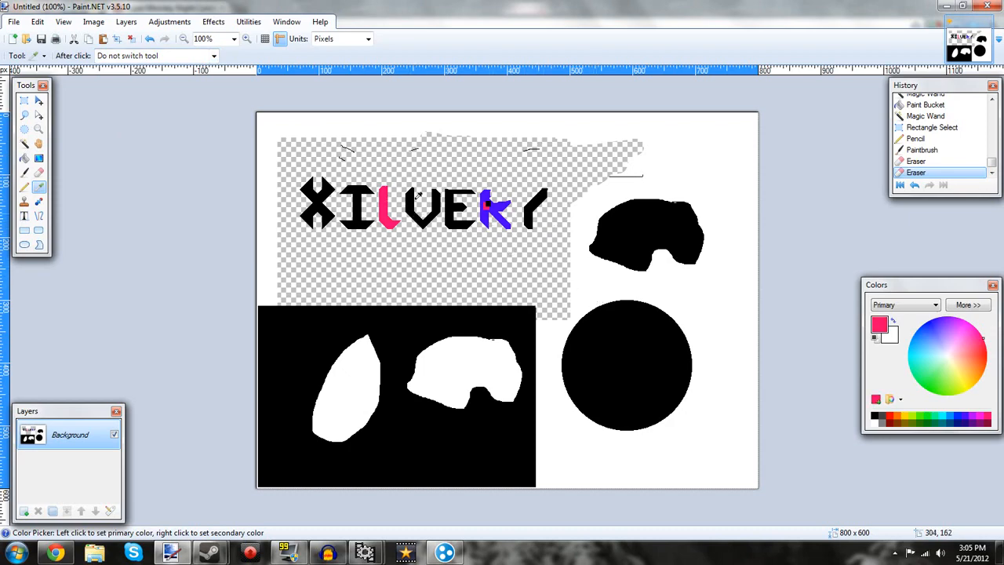
pyautogui.click(24, 172)
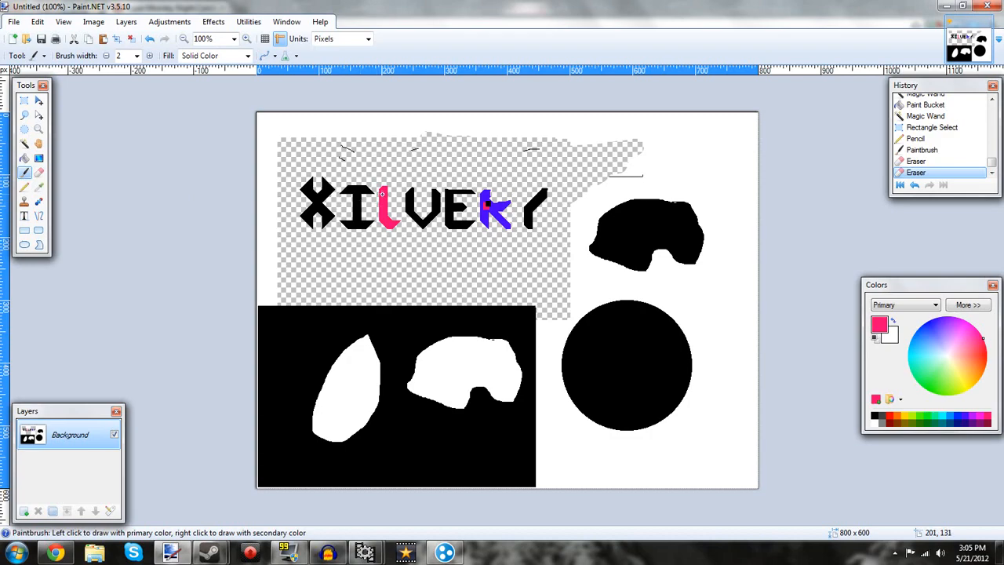
pyautogui.moveTo(417, 167); pyautogui.dragTo(416, 167)
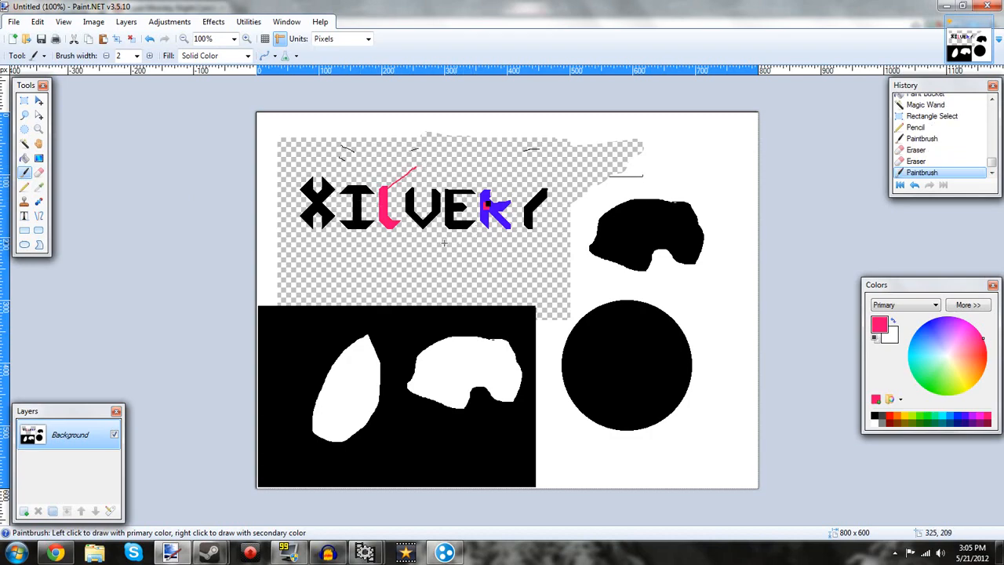
# Pick the blue of the letter R as primary color and paint two short brush lines up from that letter.
pyautogui.click(40, 187)
pyautogui.click(502, 205)
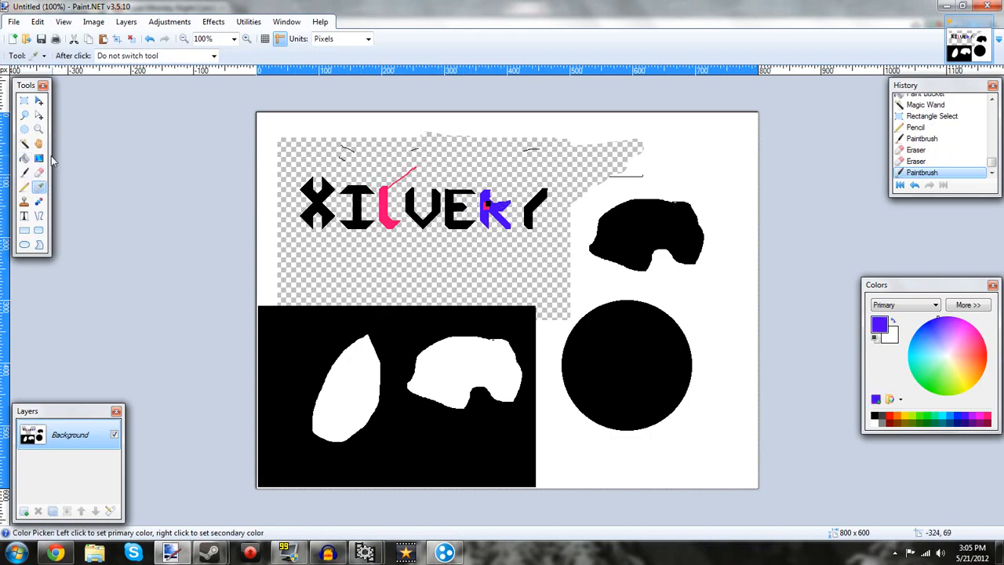
pyautogui.click(24, 173)
pyautogui.moveTo(522, 182); pyautogui.dragTo(522, 182)
pyautogui.click(494, 178)
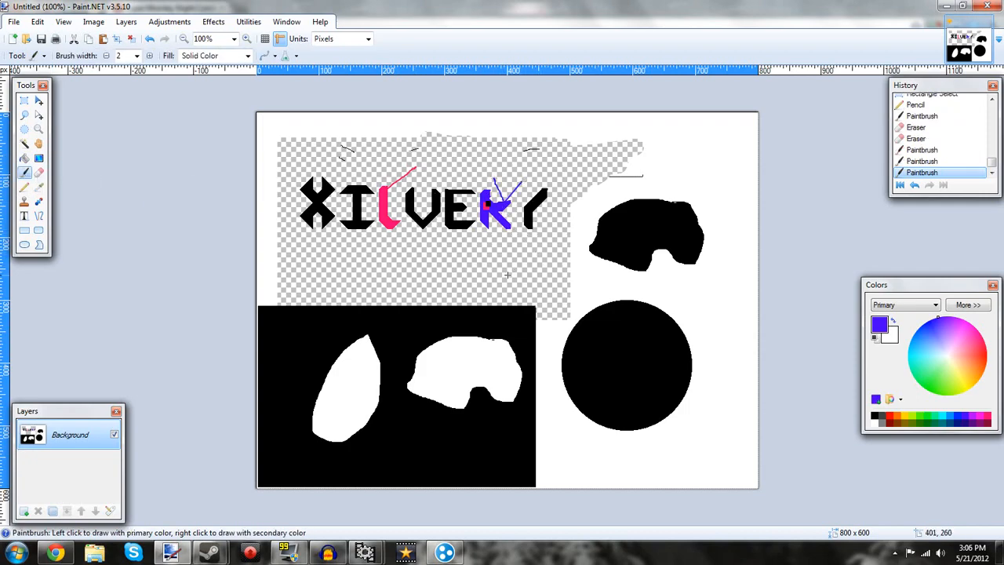
# Draw a rectangular selection of about 64 x 78 pixels around the letter I.
pyautogui.click(24, 202)
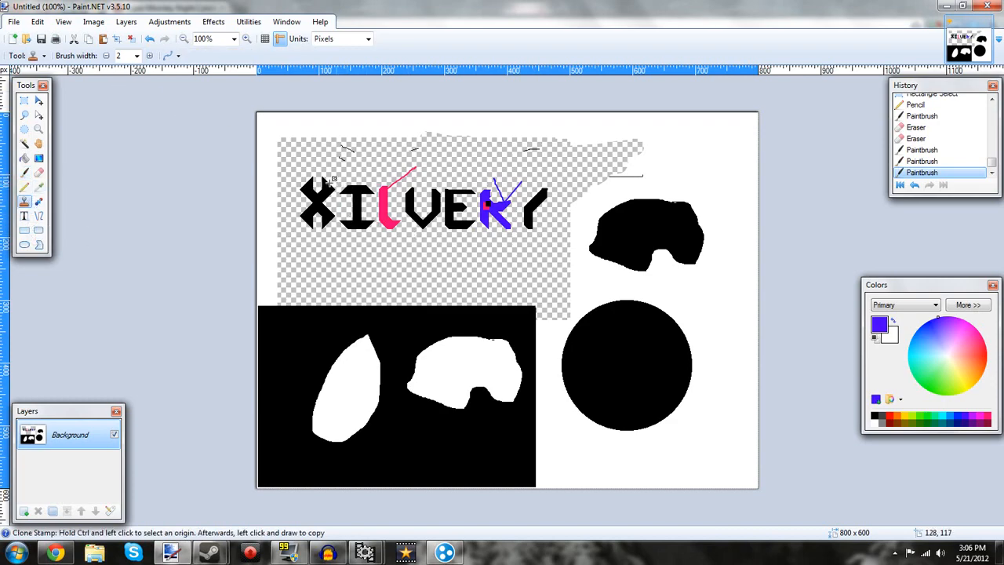
pyautogui.press('s')
pyautogui.hotkey('ctrl', 'a')
pyautogui.moveTo(336, 182); pyautogui.dragTo(376, 232)
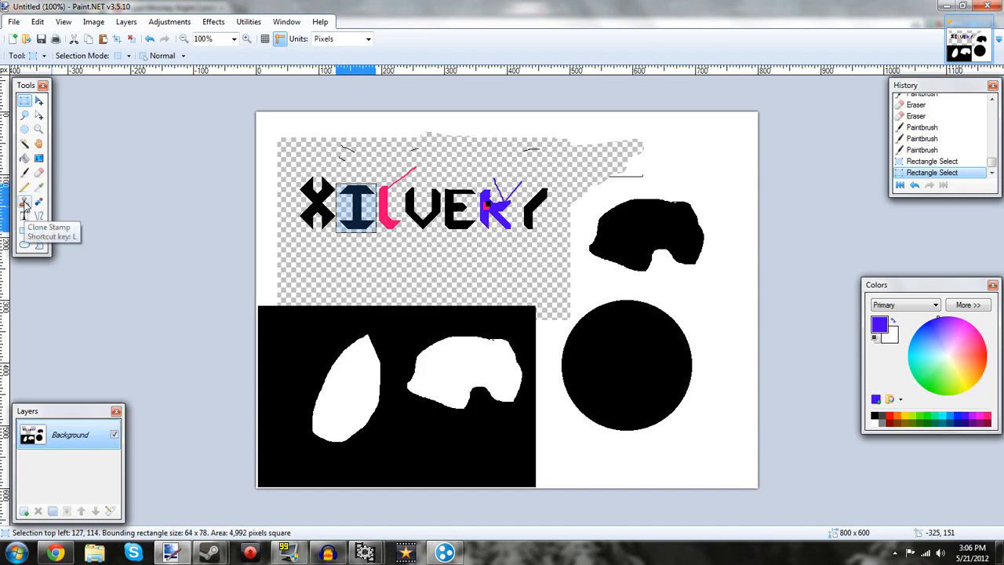
# Paste a copy of the selected letter I, try moving it up over the letters E and R, and undo the move.
pyautogui.click(24, 204)
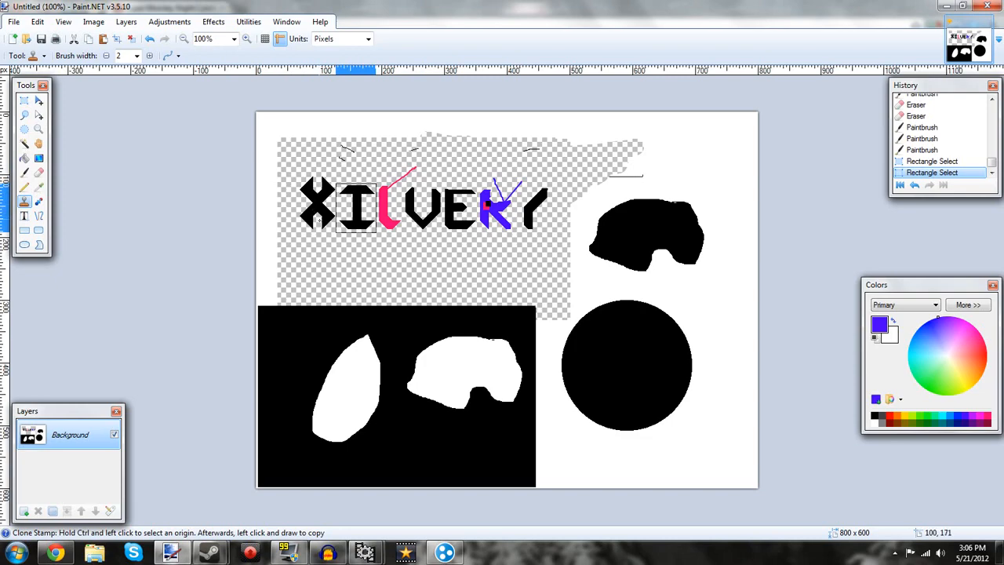
pyautogui.click(23, 101)
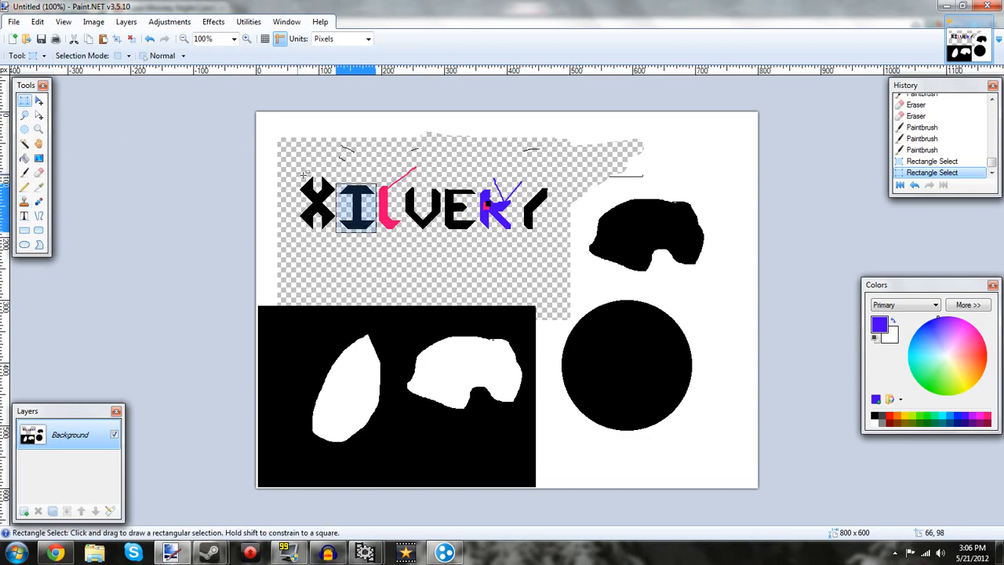
pyautogui.click(24, 201)
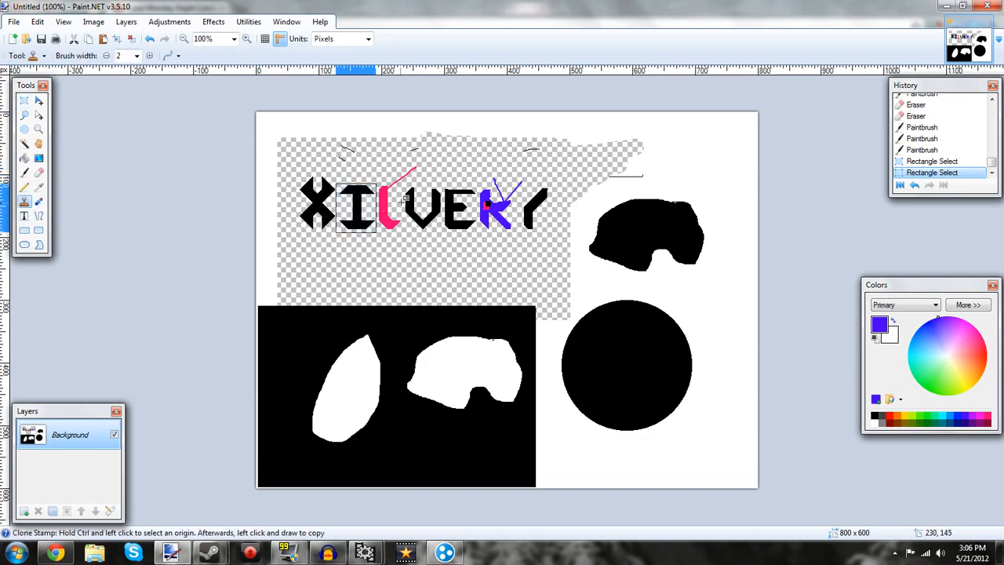
pyautogui.hotkey('ctrl', 'v')
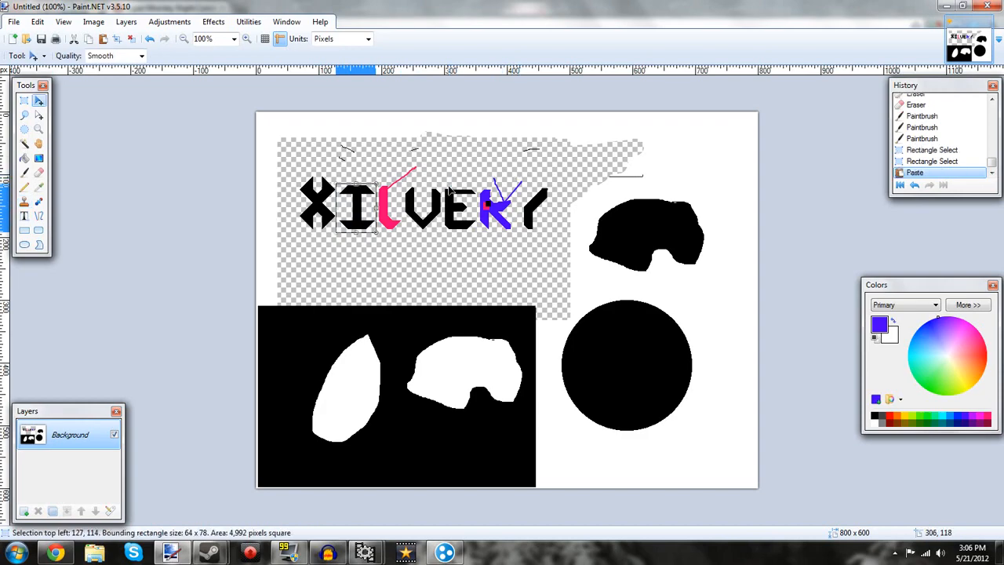
pyautogui.moveTo(357, 200); pyautogui.dragTo(478, 168)
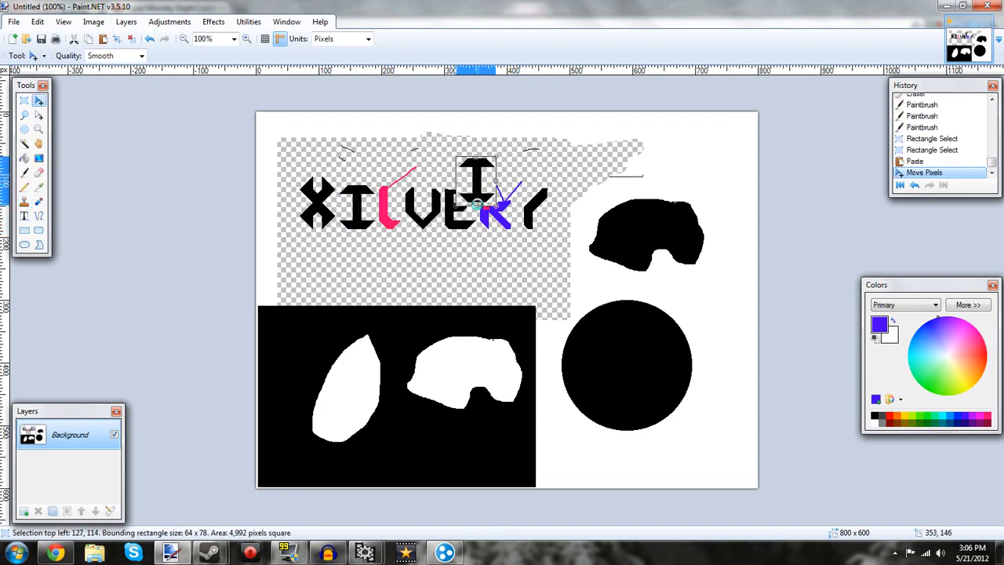
pyautogui.hotkey('ctrl', 'z')
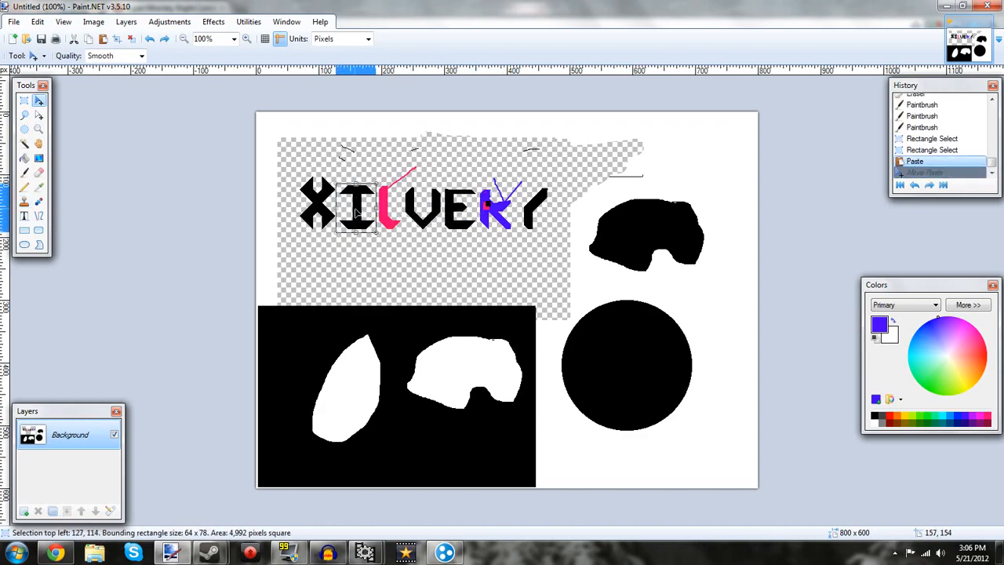
# Leave the Recolor tool for Rectangle Select and select the entire canvas.
pyautogui.click(37, 203)
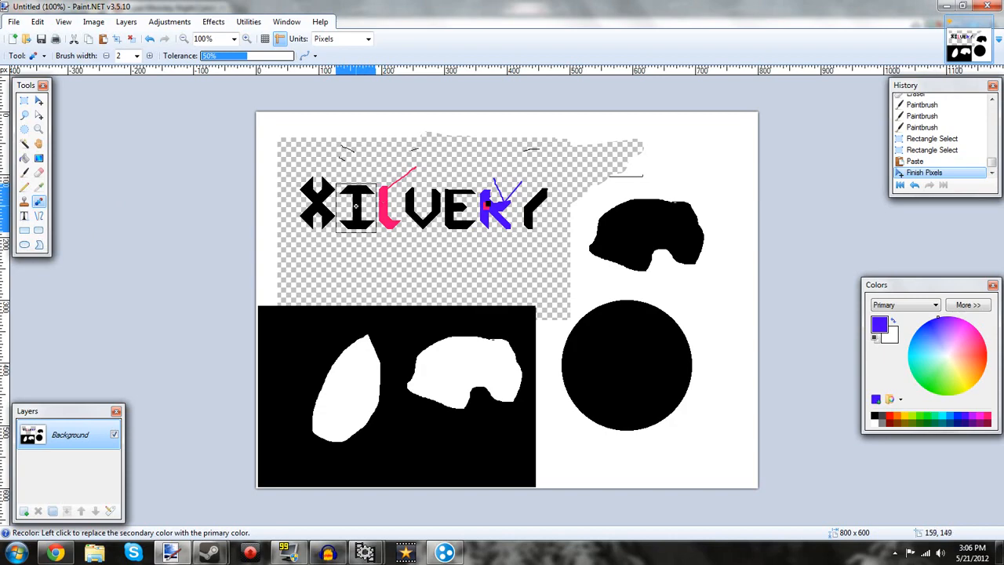
pyautogui.click(25, 100)
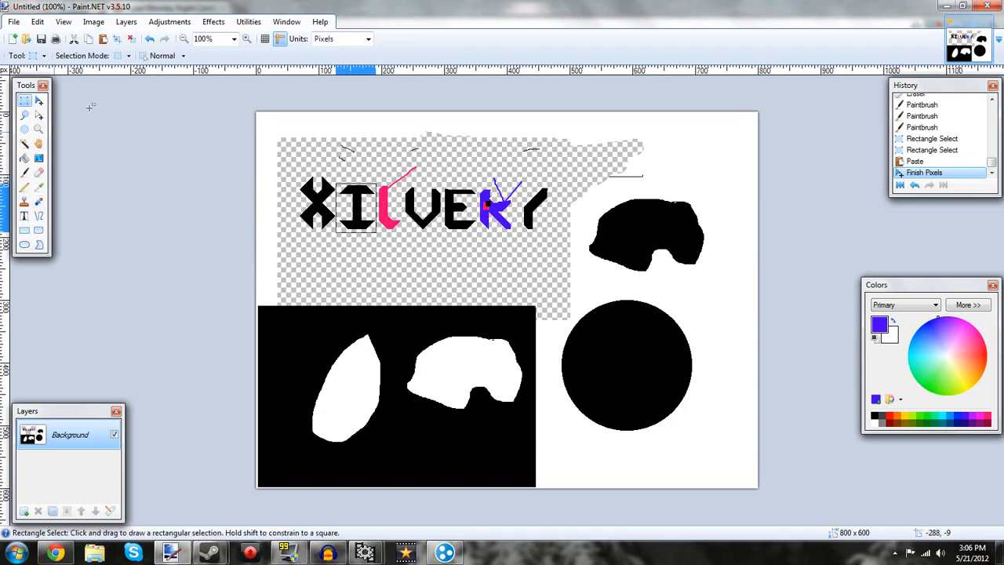
pyautogui.hotkey('ctrl', 'a')
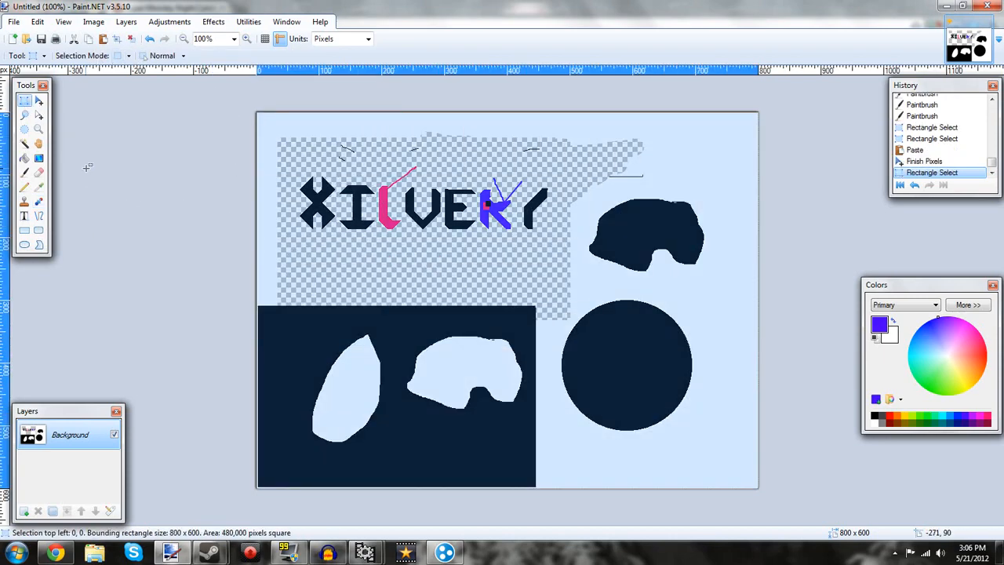
# Draw a blue 2-pixel line below the lettering with the Line / Curve tool and bend it up and down at its two inner nubs.
pyautogui.click(25, 217)
pyautogui.click(39, 216)
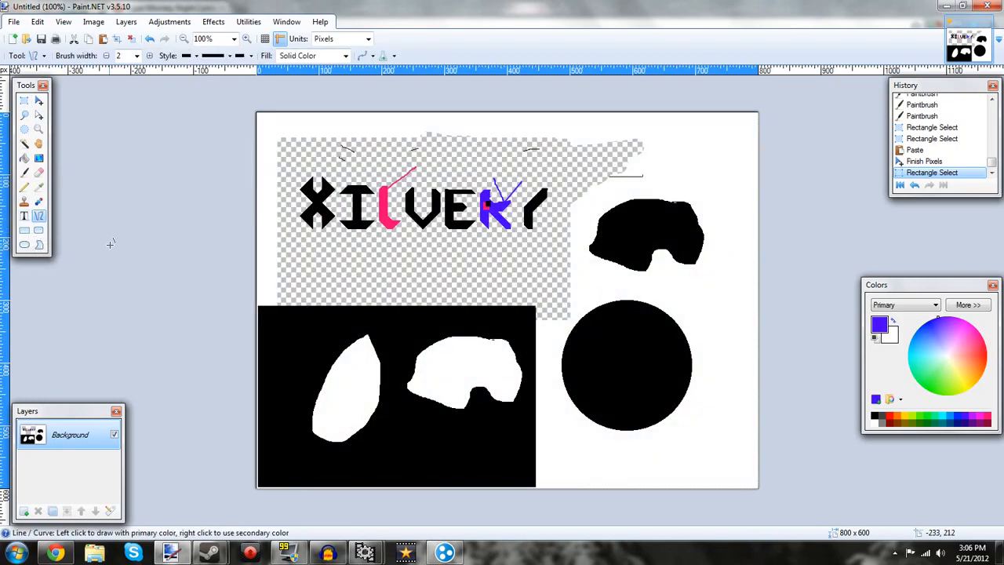
pyautogui.moveTo(353, 273); pyautogui.dragTo(576, 248)
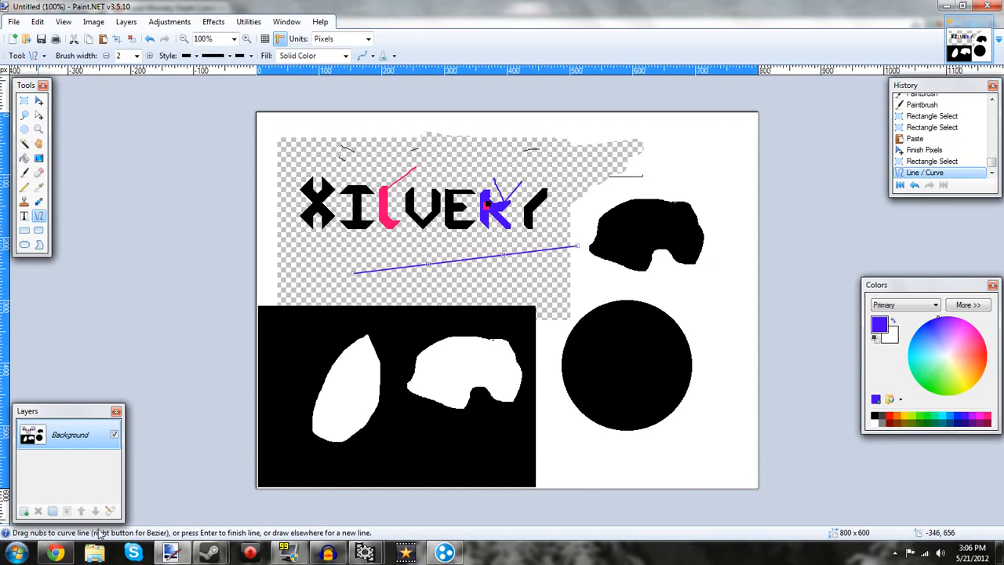
pyautogui.moveTo(427, 264); pyautogui.dragTo(449, 223)
pyautogui.moveTo(503, 255); pyautogui.dragTo(498, 293)
# Stretch the curve's ends to the canvas's lower-left and upper-right corners and reposition its inner nubs to form a wide S-curve.
pyautogui.moveTo(354, 276); pyautogui.dragTo(295, 275)
pyautogui.moveTo(577, 246); pyautogui.dragTo(758, 111)
pyautogui.moveTo(489, 308); pyautogui.dragTo(552, 335)
pyautogui.moveTo(414, 213); pyautogui.dragTo(542, 194)
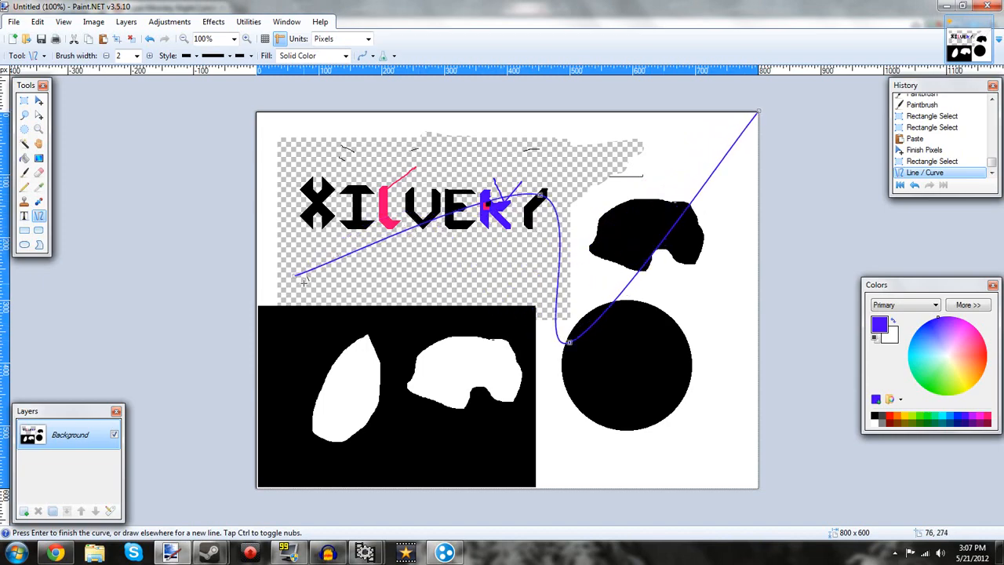
pyautogui.moveTo(294, 276); pyautogui.dragTo(259, 487)
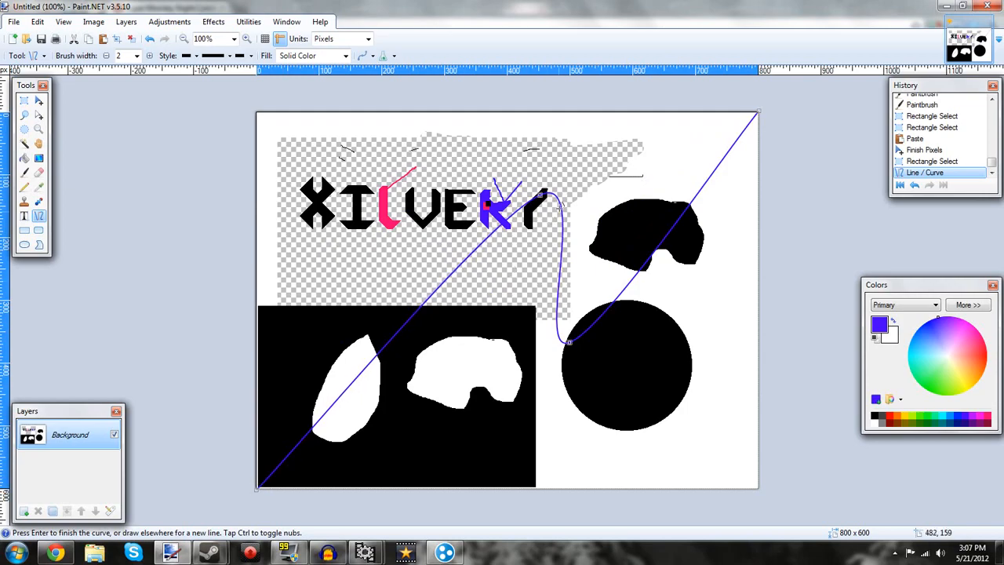
pyautogui.moveTo(541, 195); pyautogui.dragTo(438, 235)
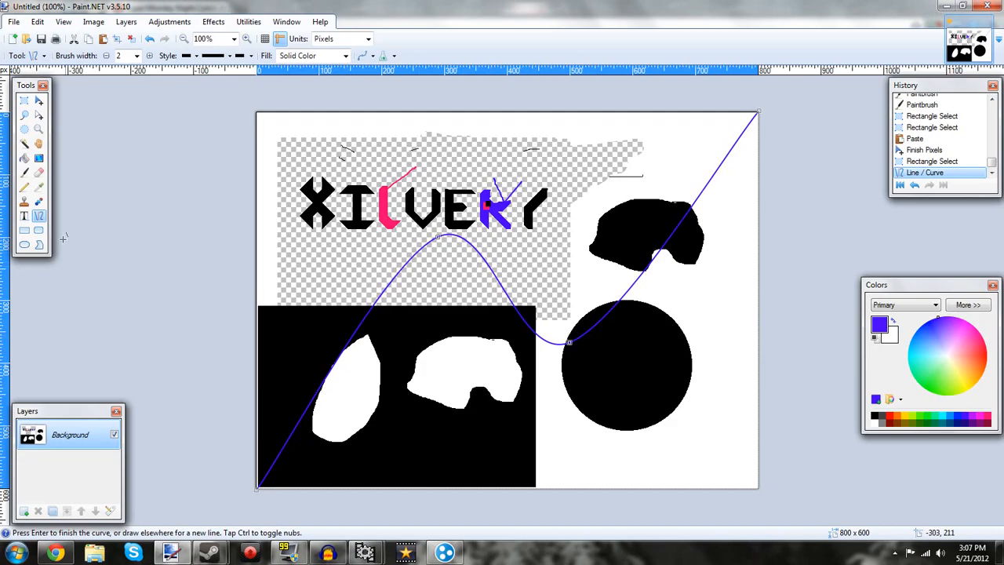
# Try drawing two overlapping rectangle outlines over the lettering, and undo both.
pyautogui.click(24, 230)
pyautogui.moveTo(331, 148); pyautogui.dragTo(536, 228)
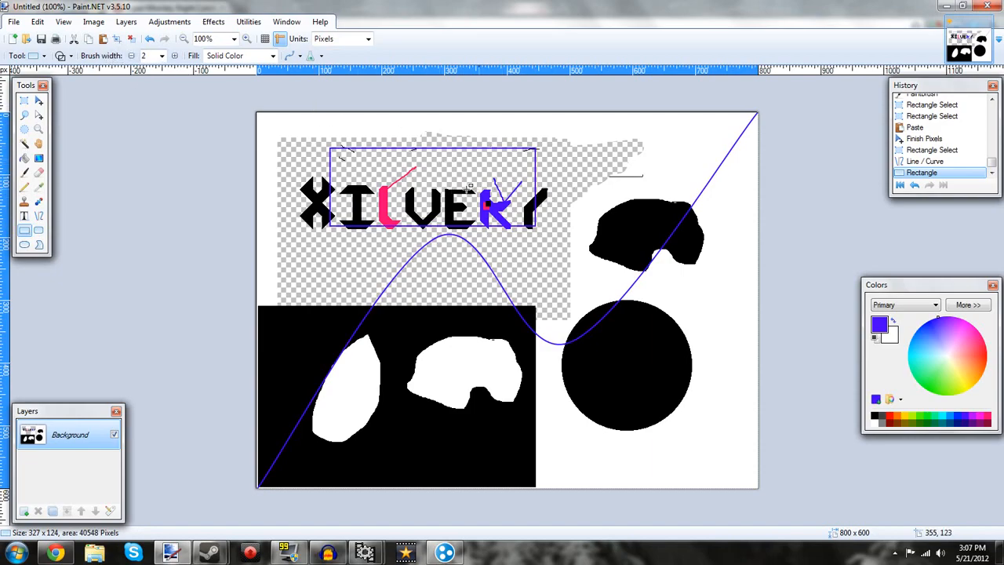
pyautogui.moveTo(386, 176); pyautogui.dragTo(537, 282)
pyautogui.hotkey('ctrl', 'z')
pyautogui.hotkey('ctrl', 'z')
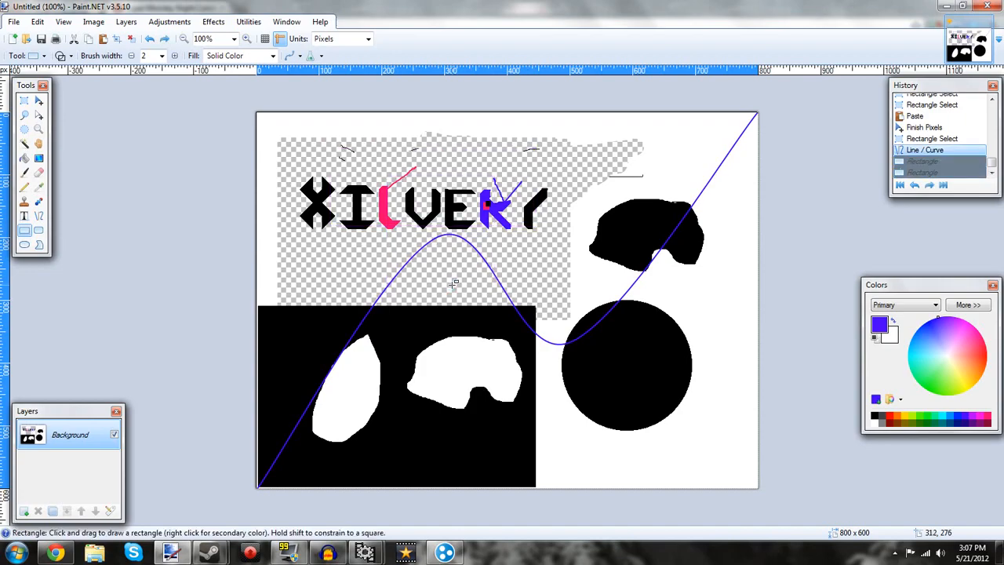
# Draw a straight line rising across the curve below the lettering, plus an outlined square of about 185 x 185 pixels over the letters I to V.
pyautogui.click(39, 215)
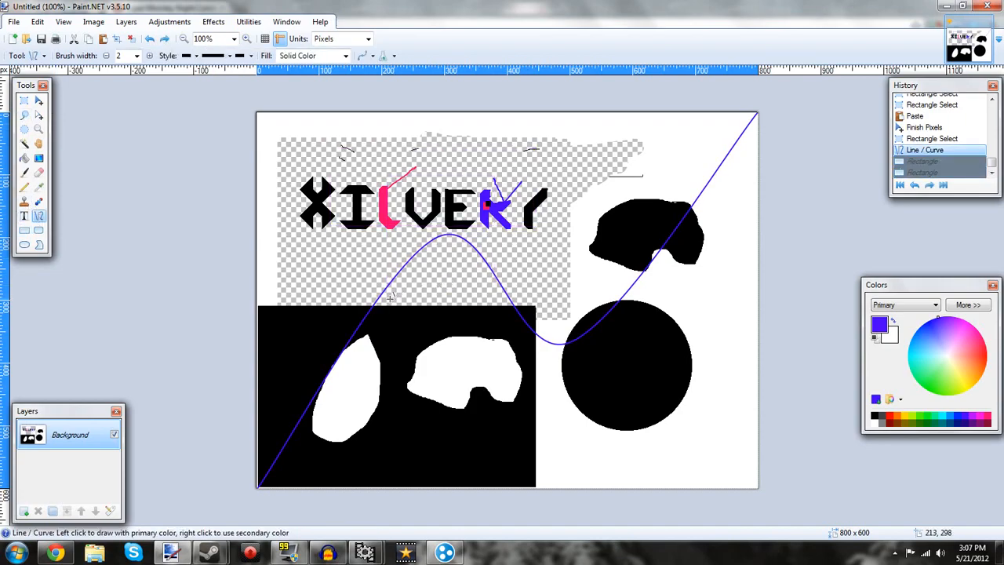
pyautogui.moveTo(367, 273); pyautogui.dragTo(600, 205)
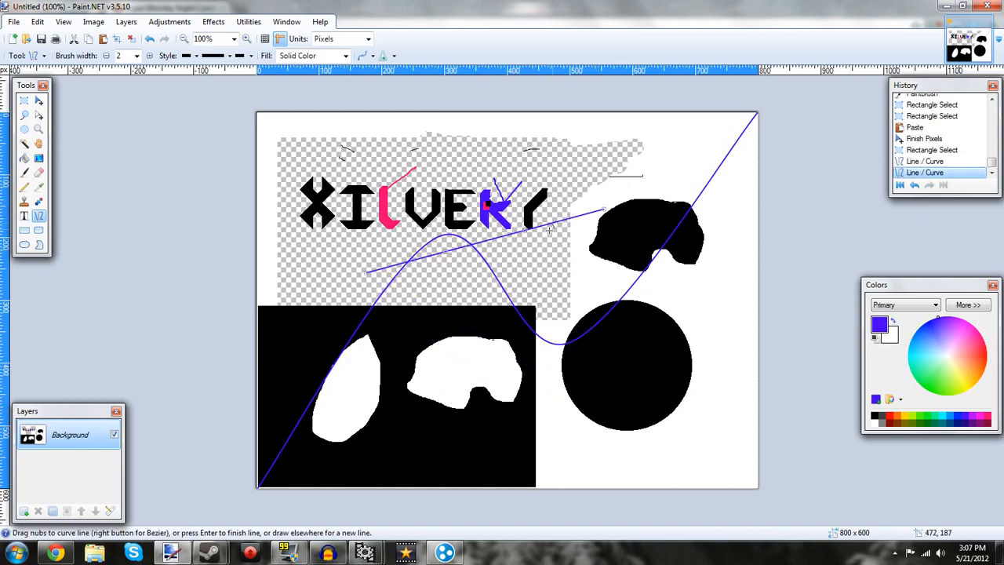
pyautogui.click(25, 230)
pyautogui.moveTo(332, 147); pyautogui.dragTo(451, 260)
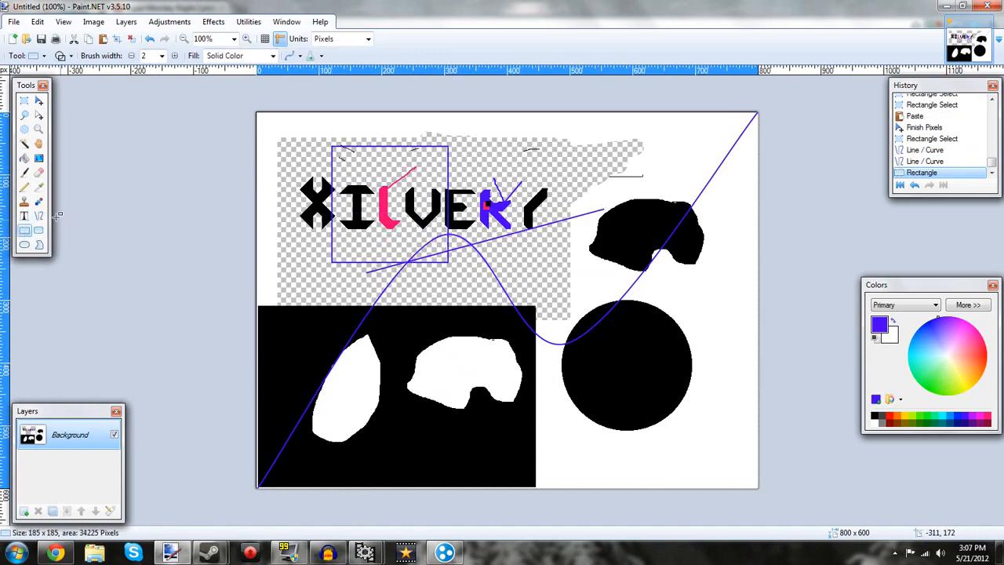
# Draw a filled blue rectangle of about 214 x 165 pixels over the letters R and Y using Draw Filled Shape.
pyautogui.click(70, 56)
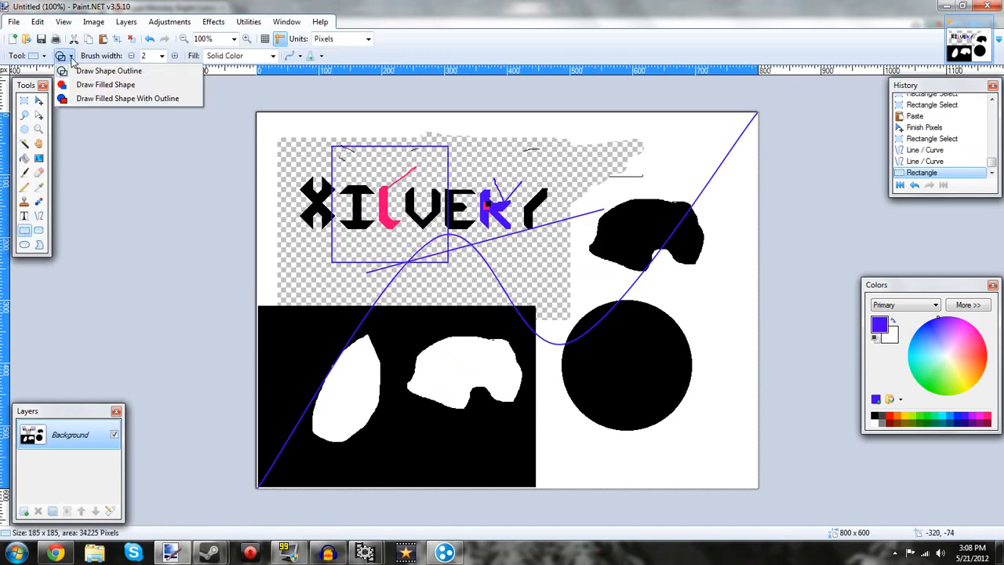
pyautogui.click(90, 85)
pyautogui.moveTo(455, 142)
pyautogui.mouseDown()
pyautogui.moveTo(576, 218)
pyautogui.moveTo(590, 246)
pyautogui.mouseUp()
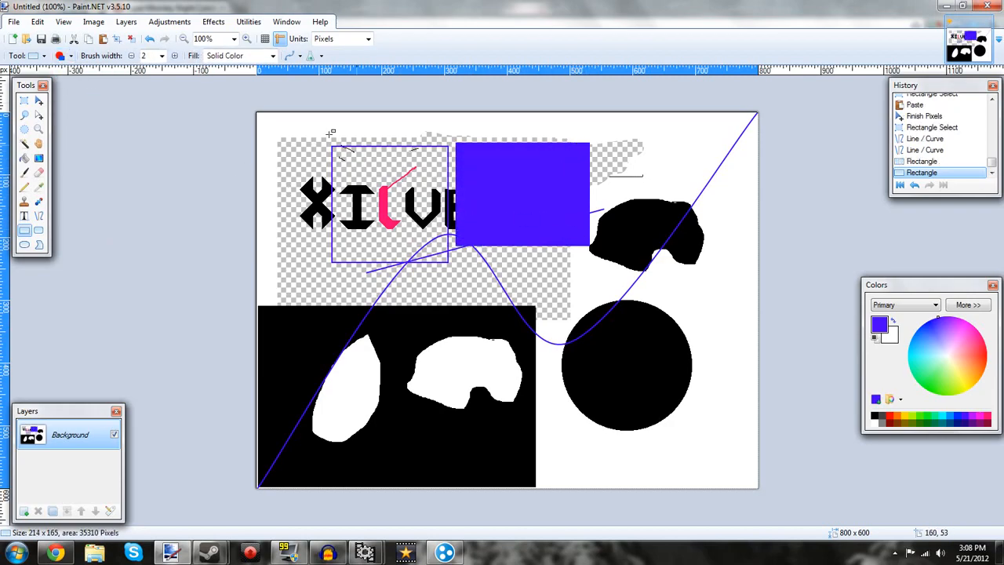
# Draw a white rectangle with a blue outline, about 289 x 223 pixels, over the first letters using Draw Filled Shape With Outline.
pyautogui.click(68, 59)
pyautogui.click(99, 96)
pyautogui.moveTo(293, 190); pyautogui.dragTo(474, 330)
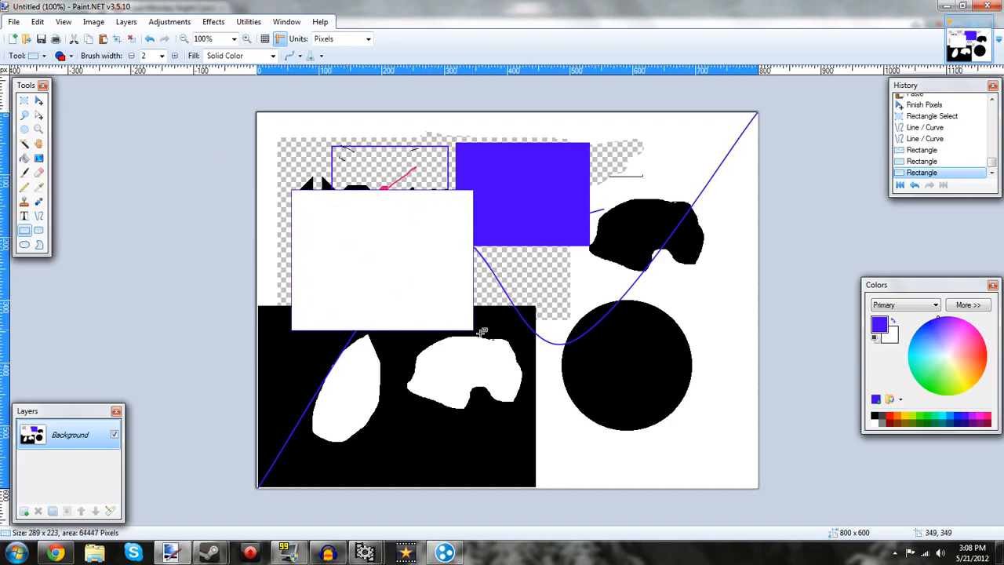
# Set the brush width to 42 and draw a wide, thickly outlined rectangle of about 447 x 107 pixels below the filled blue rectangle.
pyautogui.keyDown('ctrl'); pyautogui.click(175, 59); pyautogui.keyUp('ctrl')
pyautogui.keyDown('ctrl'); pyautogui.click(175, 59); pyautogui.keyUp('ctrl')
pyautogui.keyDown('ctrl'); pyautogui.click(175, 59); pyautogui.keyUp('ctrl')
pyautogui.keyDown('ctrl'); pyautogui.click(175, 58); pyautogui.keyUp('ctrl')
pyautogui.keyDown('ctrl'); pyautogui.click(175, 59); pyautogui.keyUp('ctrl')
pyautogui.keyDown('ctrl'); pyautogui.click(175, 59); pyautogui.keyUp('ctrl')
pyautogui.keyDown('ctrl'); pyautogui.click(175, 59); pyautogui.keyUp('ctrl')
pyautogui.keyDown('ctrl'); pyautogui.click(174, 59); pyautogui.keyUp('ctrl')
pyautogui.moveTo(408, 282)
pyautogui.mouseDown()
pyautogui.moveTo(616, 169)
pyautogui.moveTo(686, 215)
pyautogui.mouseUp()
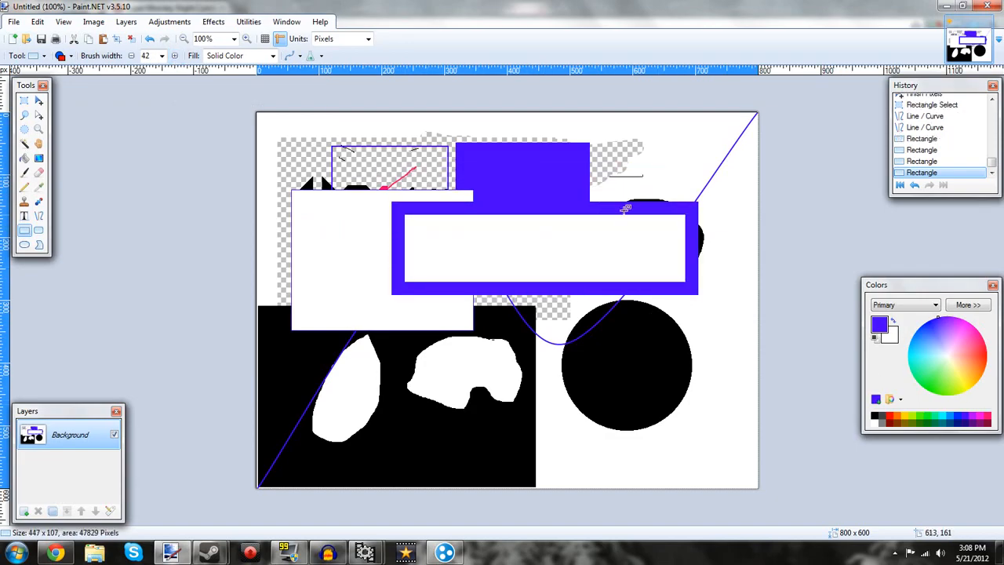
# Set the brush width back to 2 and draw a rounded square of about 195 x 195 pixels over the thinly outlined white rectangle.
pyautogui.keyDown('ctrl'); pyautogui.click(132, 56); pyautogui.keyUp('ctrl')
pyautogui.keyDown('ctrl'); pyautogui.click(132, 56); pyautogui.keyUp('ctrl')
pyautogui.keyDown('ctrl'); pyautogui.click(131, 56); pyautogui.keyUp('ctrl')
pyautogui.keyDown('ctrl'); pyautogui.click(132, 56); pyautogui.keyUp('ctrl')
pyautogui.keyDown('ctrl'); pyautogui.click(132, 56); pyautogui.keyUp('ctrl')
pyautogui.keyDown('ctrl'); pyautogui.click(132, 55); pyautogui.keyUp('ctrl')
pyautogui.keyDown('ctrl'); pyautogui.click(132, 56); pyautogui.keyUp('ctrl')
pyautogui.keyDown('ctrl'); pyautogui.click(131, 55); pyautogui.keyUp('ctrl')
pyautogui.click(39, 230)
pyautogui.moveTo(326, 184); pyautogui.dragTo(449, 307)
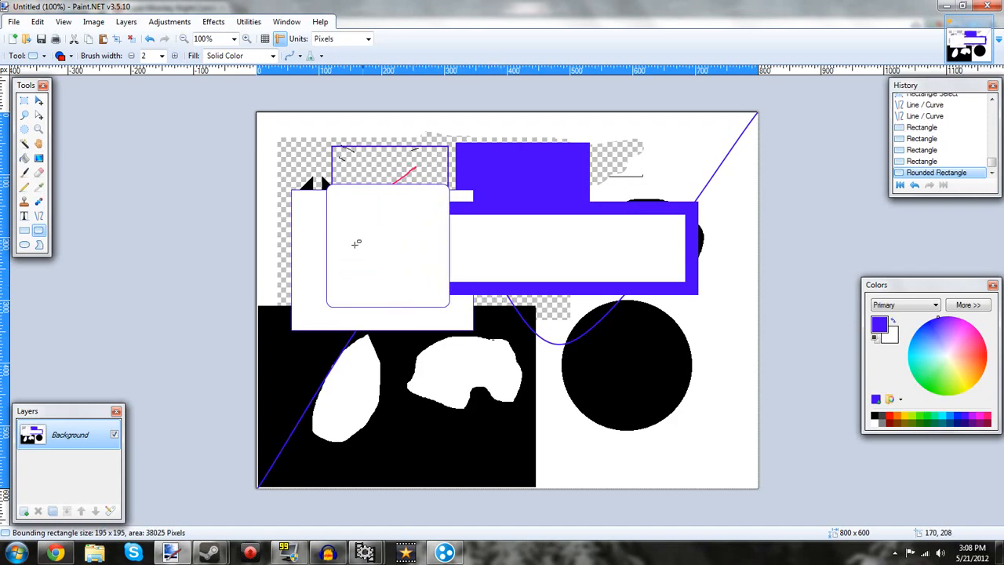
# Draw a filled circle of about 269 x 269 pixels over the blue rectangles and a large looping freeform shape around it.
pyautogui.click(25, 244)
pyautogui.moveTo(488, 180); pyautogui.dragTo(631, 323)
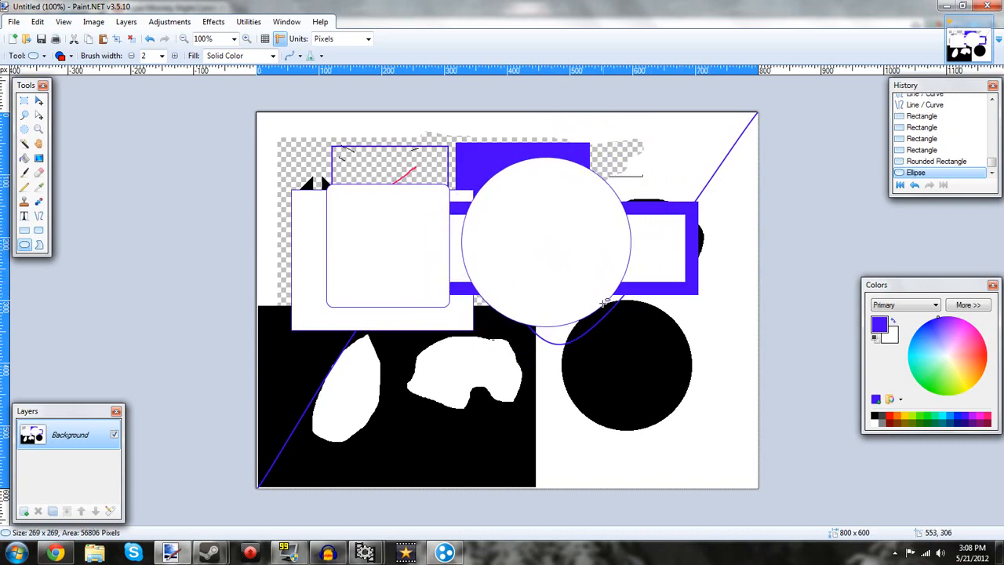
pyautogui.click(39, 245)
pyautogui.moveTo(446, 193)
pyautogui.mouseDown()
pyautogui.moveTo(416, 260)
pyautogui.moveTo(412, 293)
pyautogui.moveTo(425, 321)
pyautogui.moveTo(488, 341)
pyautogui.moveTo(602, 335)
pyautogui.moveTo(634, 290)
pyautogui.moveTo(635, 185)
pyautogui.moveTo(529, 144)
pyautogui.moveTo(439, 147)
pyautogui.moveTo(348, 205)
pyautogui.moveTo(331, 246)
pyautogui.moveTo(331, 314)
pyautogui.moveTo(349, 353)
pyautogui.moveTo(415, 391)
pyautogui.moveTo(488, 396)
pyautogui.moveTo(600, 388)
pyautogui.moveTo(640, 363)
pyautogui.moveTo(685, 268)
pyautogui.moveTo(669, 164)
pyautogui.moveTo(606, 124)
pyautogui.moveTo(515, 91)
pyautogui.moveTo(399, 98)
pyautogui.moveTo(350, 114)
pyautogui.moveTo(302, 155)
pyautogui.moveTo(256, 216)
pyautogui.moveTo(231, 327)
pyautogui.moveTo(246, 445)
pyautogui.moveTo(325, 487)
pyautogui.moveTo(452, 491)
pyautogui.moveTo(589, 459)
pyautogui.moveTo(681, 401)
pyautogui.moveTo(734, 316)
pyautogui.moveTo(744, 230)
pyautogui.moveTo(721, 129)
pyautogui.moveTo(631, 52)
pyautogui.moveTo(441, 26)
pyautogui.moveTo(244, 100)
pyautogui.moveTo(99, 344)
pyautogui.moveTo(570, 515)
pyautogui.mouseUp()
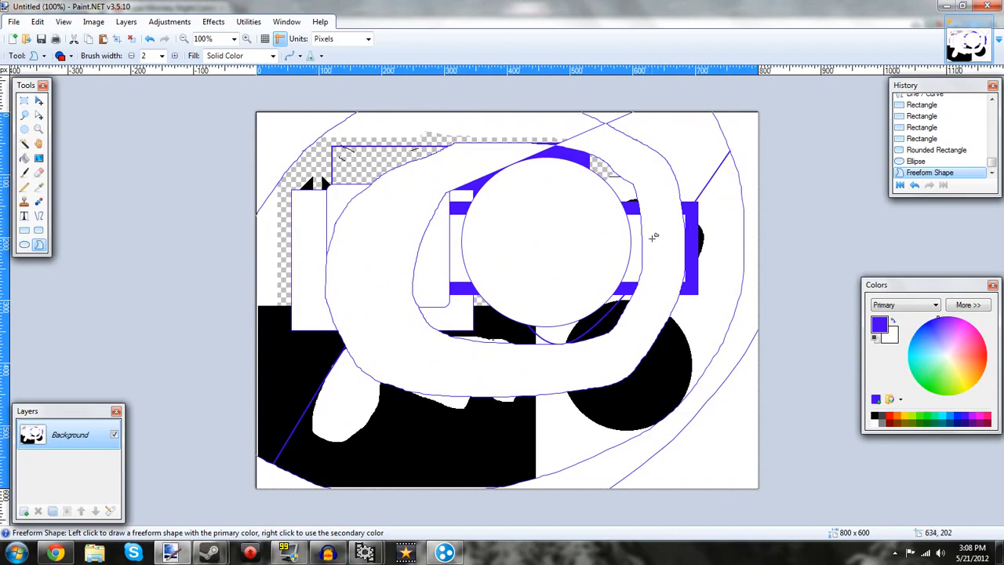
# Swap the colors so white is primary and blue is secondary, and undo the freeform shape and the circle.
pyautogui.press('x')
pyautogui.press('x')
pyautogui.press('x')
pyautogui.press('x')
pyautogui.press('x')
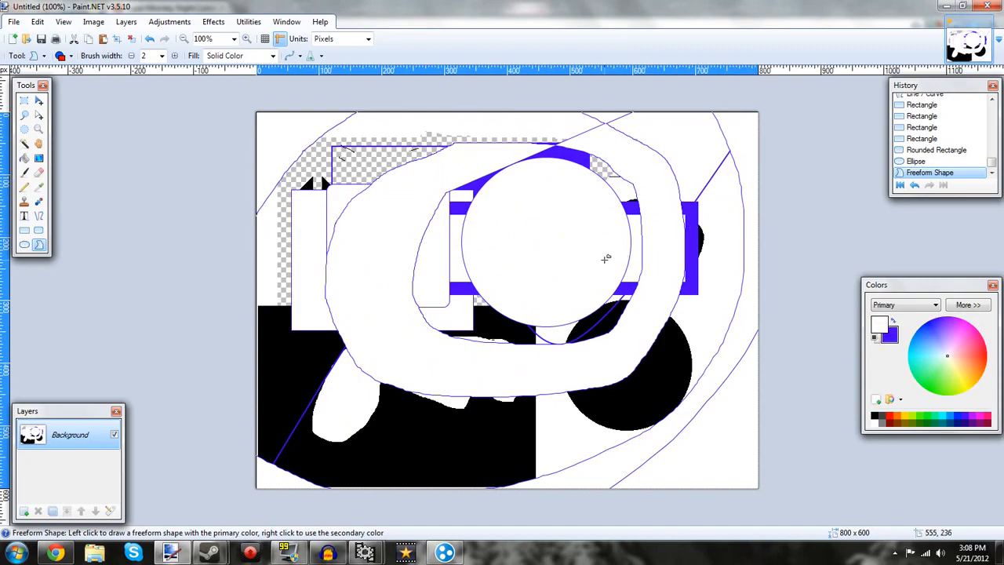
pyautogui.hotkey('ctrl', 'z')
pyautogui.hotkey('ctrl', 'z')
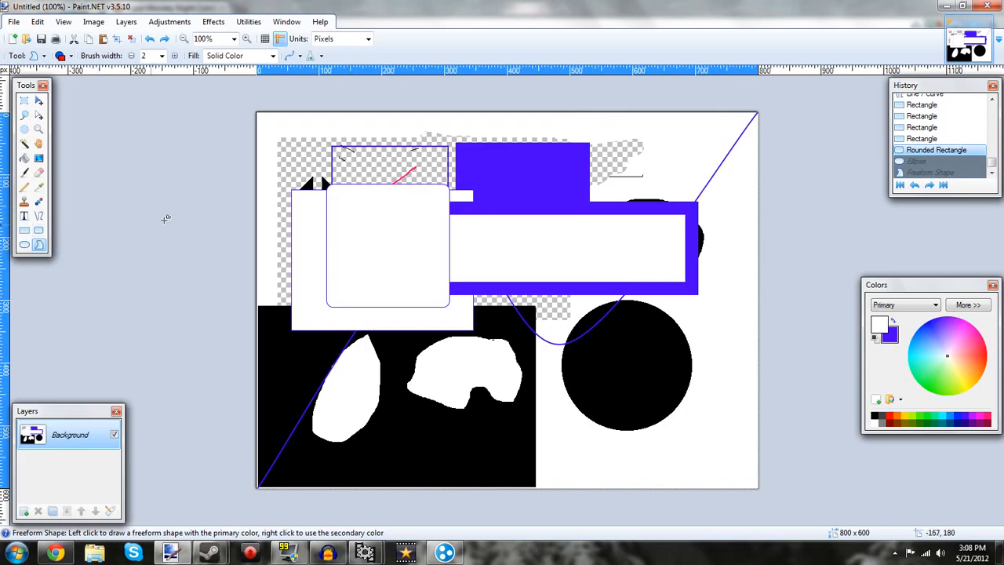
# Draw two blue-filled freeform shapes with white outlines, one over the filled blue rectangle and one across the black circle.
pyautogui.moveTo(492, 138)
pyautogui.mouseDown()
pyautogui.moveTo(432, 209)
pyautogui.moveTo(600, 231)
pyautogui.moveTo(605, 174)
pyautogui.mouseUp()
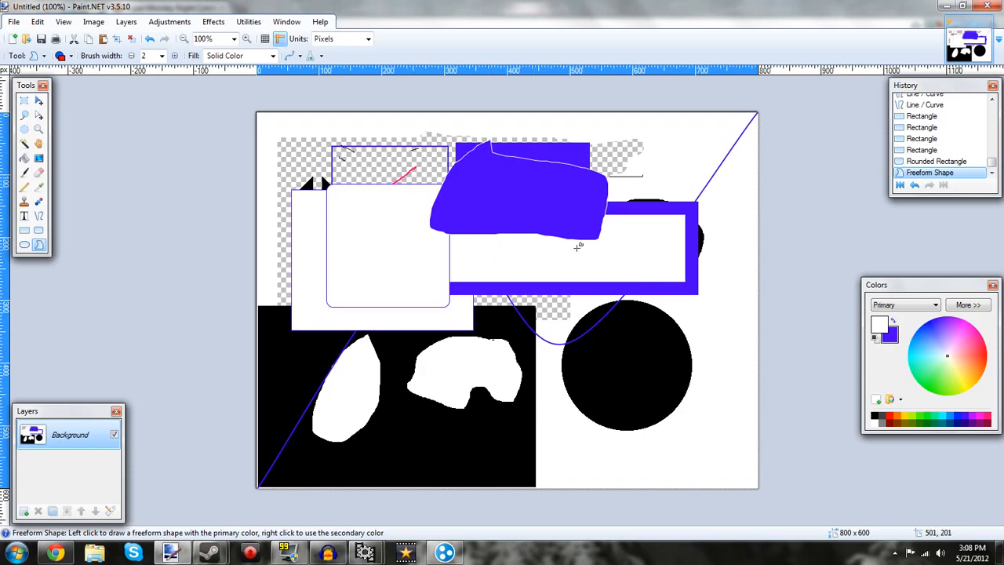
pyautogui.moveTo(566, 258)
pyautogui.mouseDown()
pyautogui.moveTo(469, 332)
pyautogui.moveTo(467, 352)
pyautogui.moveTo(540, 352)
pyautogui.moveTo(598, 317)
pyautogui.moveTo(596, 282)
pyautogui.moveTo(661, 280)
pyautogui.moveTo(646, 338)
pyautogui.moveTo(591, 381)
pyautogui.moveTo(501, 401)
pyautogui.moveTo(458, 381)
pyautogui.moveTo(563, 335)
pyautogui.moveTo(524, 271)
pyautogui.mouseUp()
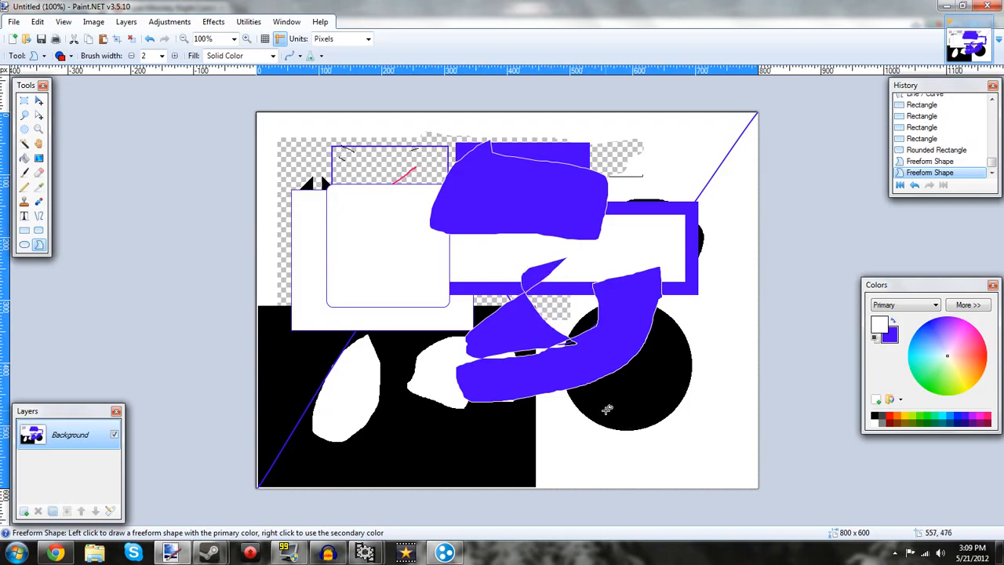